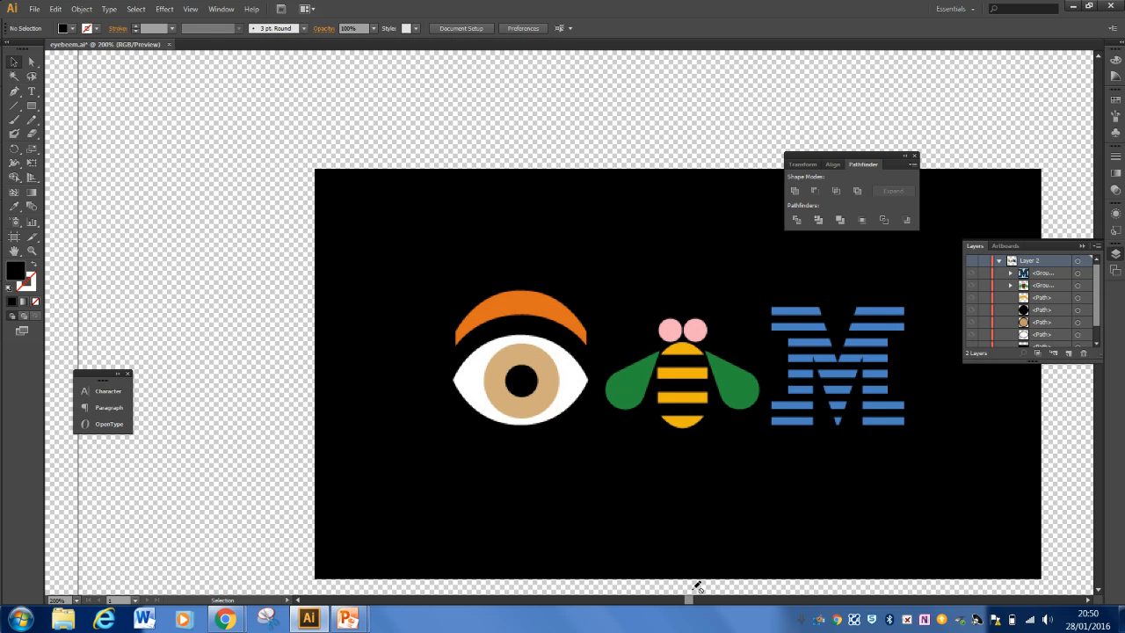
Step: Toggle the visibility of Layer 2 and Layer 1 to compare the traced artwork with the original image, leaving only Layer 1 shown
click(970, 261)
scroll(1092, 305, down, 2)
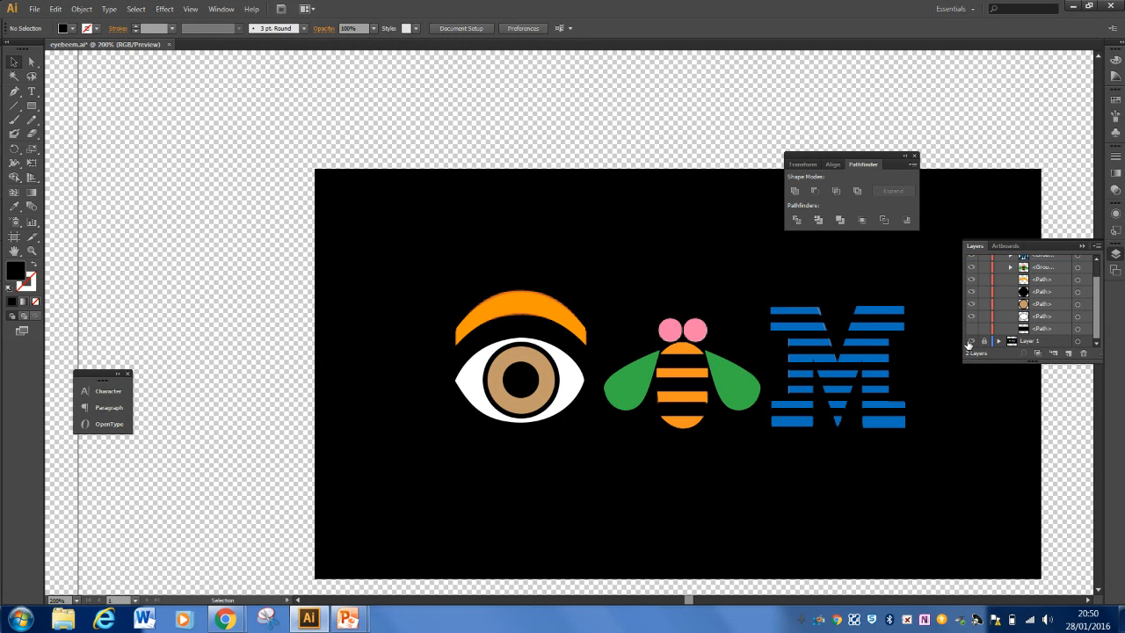
click(969, 342)
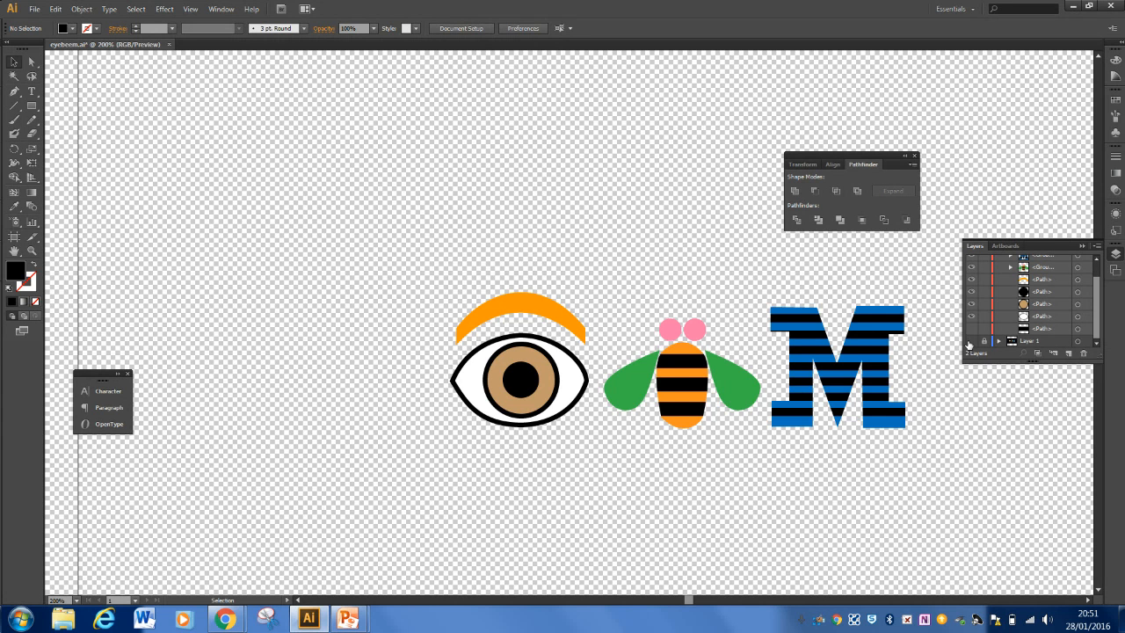
click(970, 343)
scroll(1097, 293, up, 3)
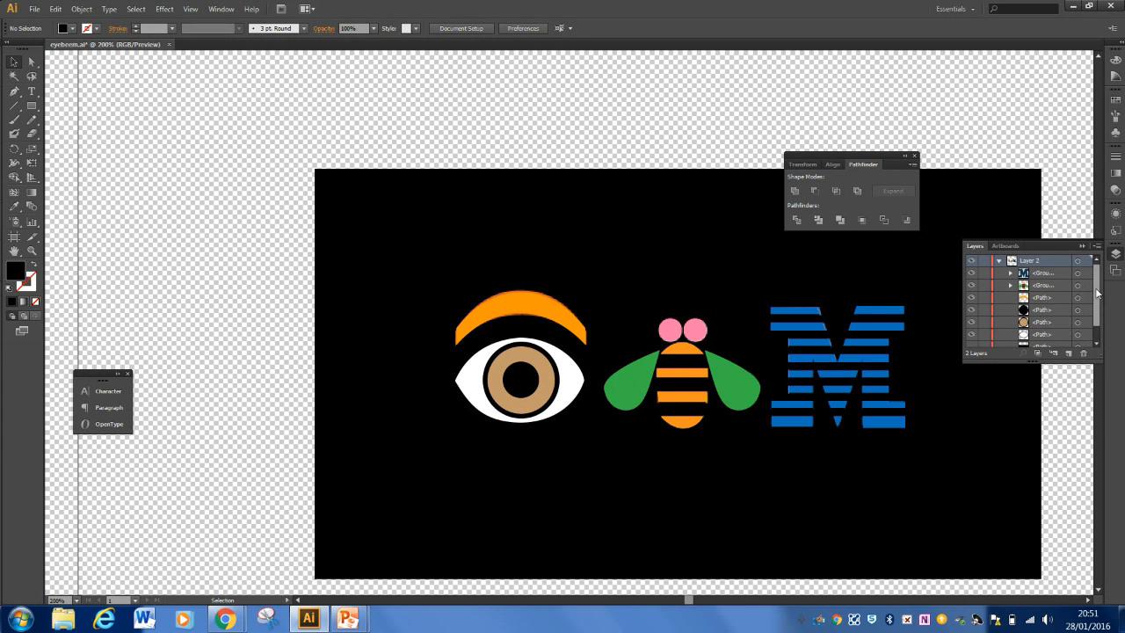
click(971, 262)
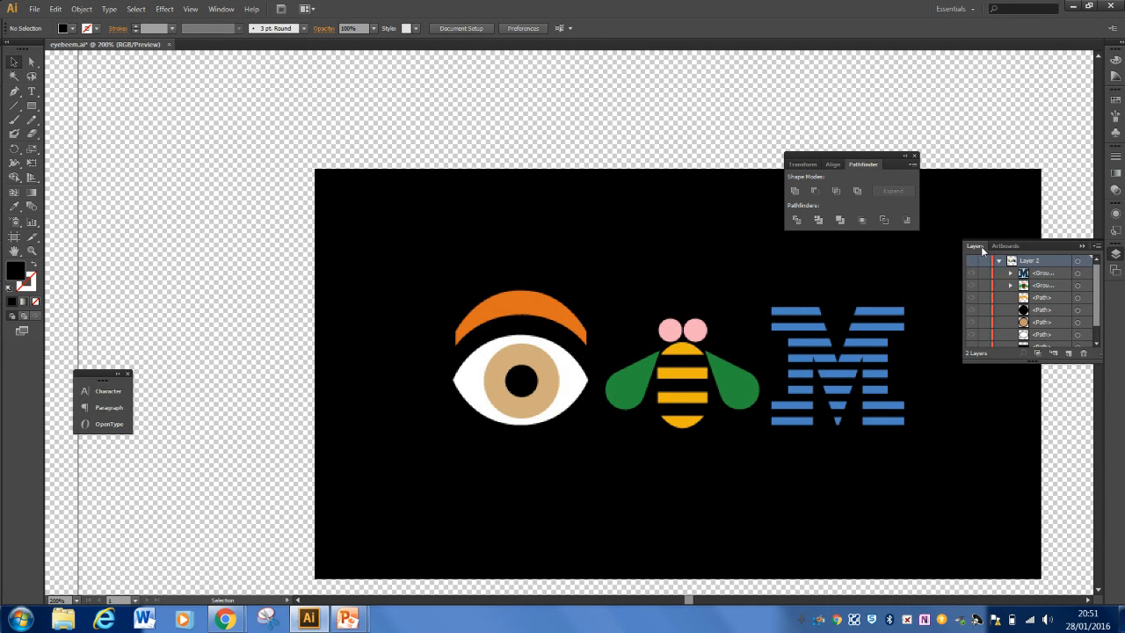
click(981, 246)
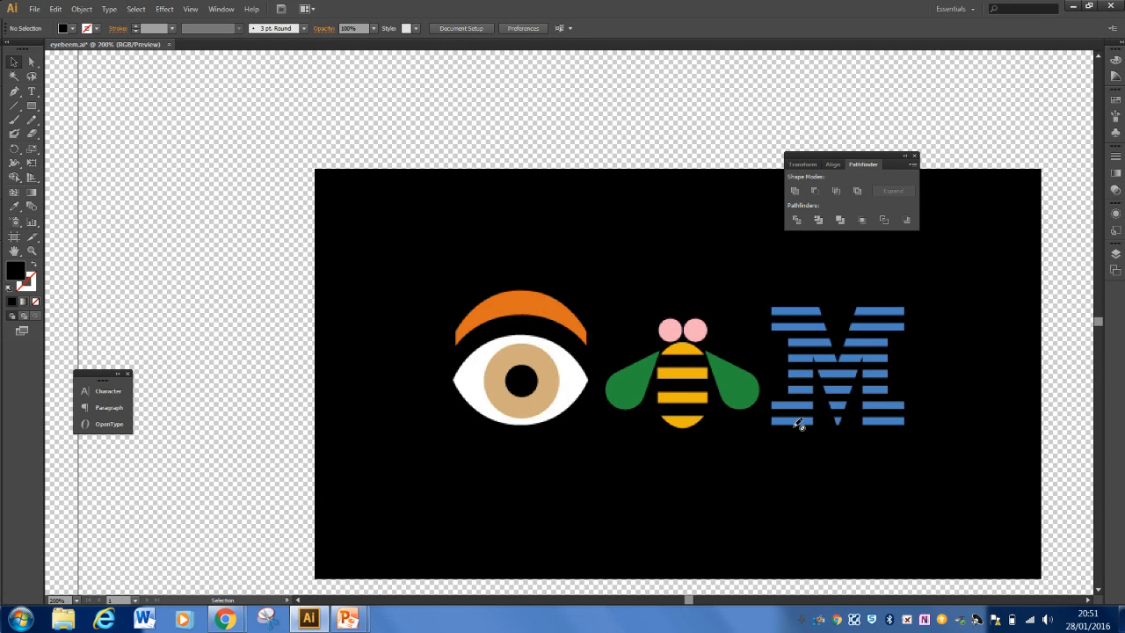
Step: Bring back the layer list, collapse Layer 2, and unlock Layer 1
click(36, 9)
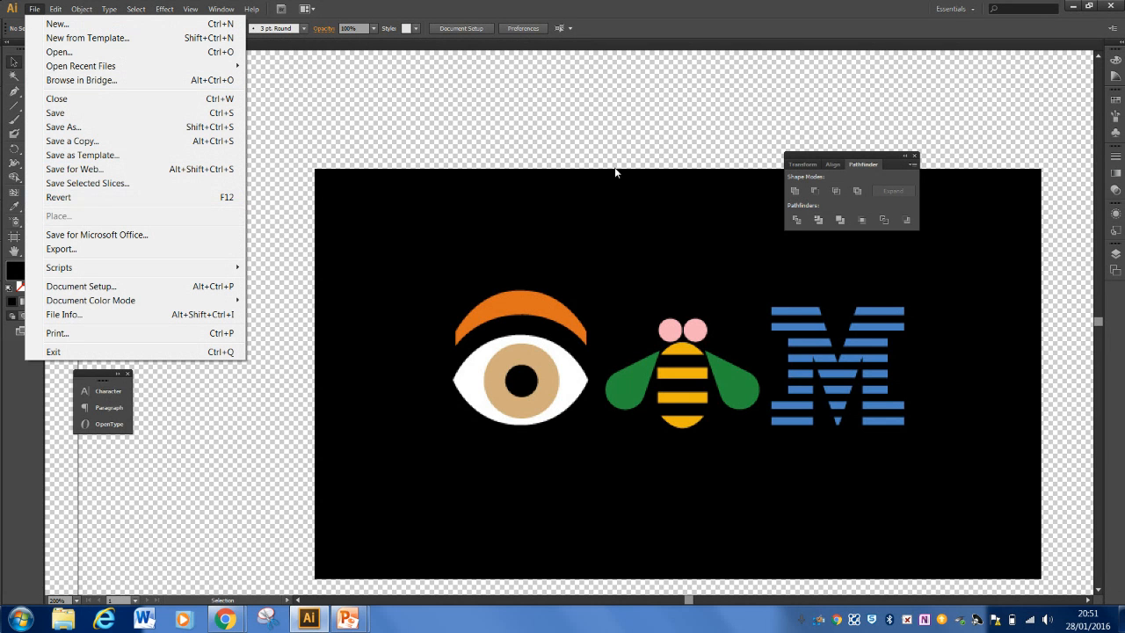
click(1115, 255)
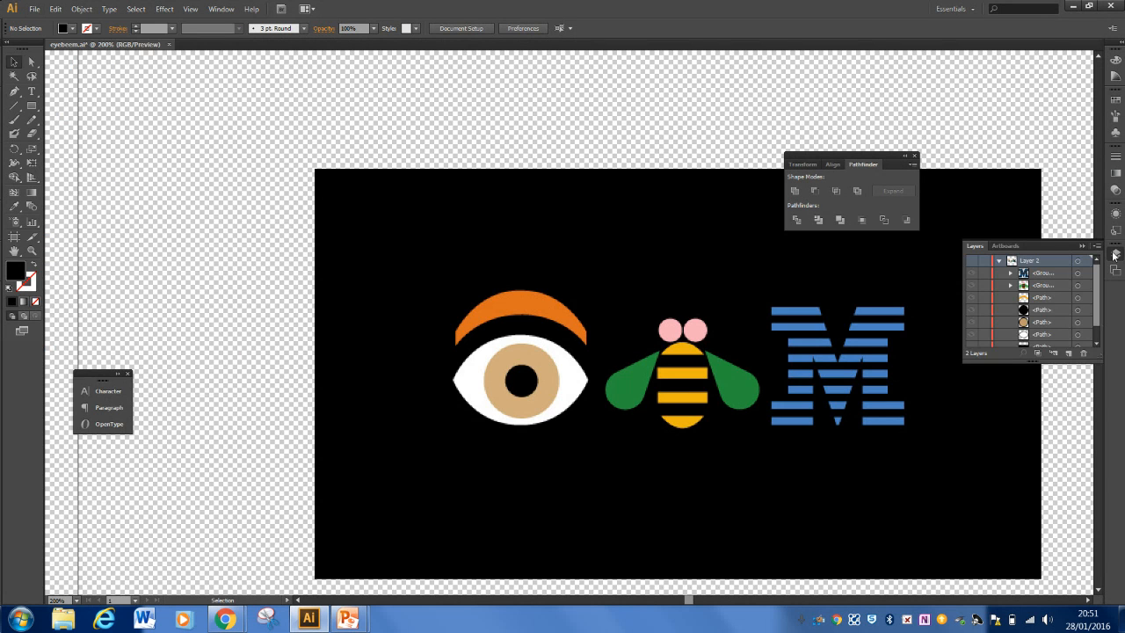
click(998, 262)
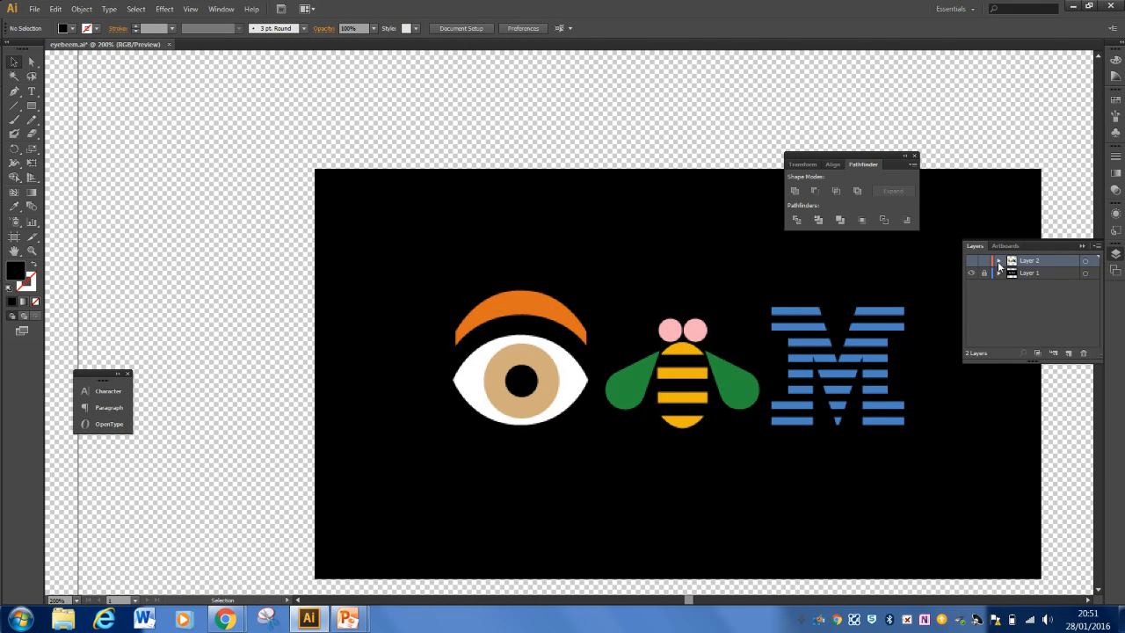
click(1011, 273)
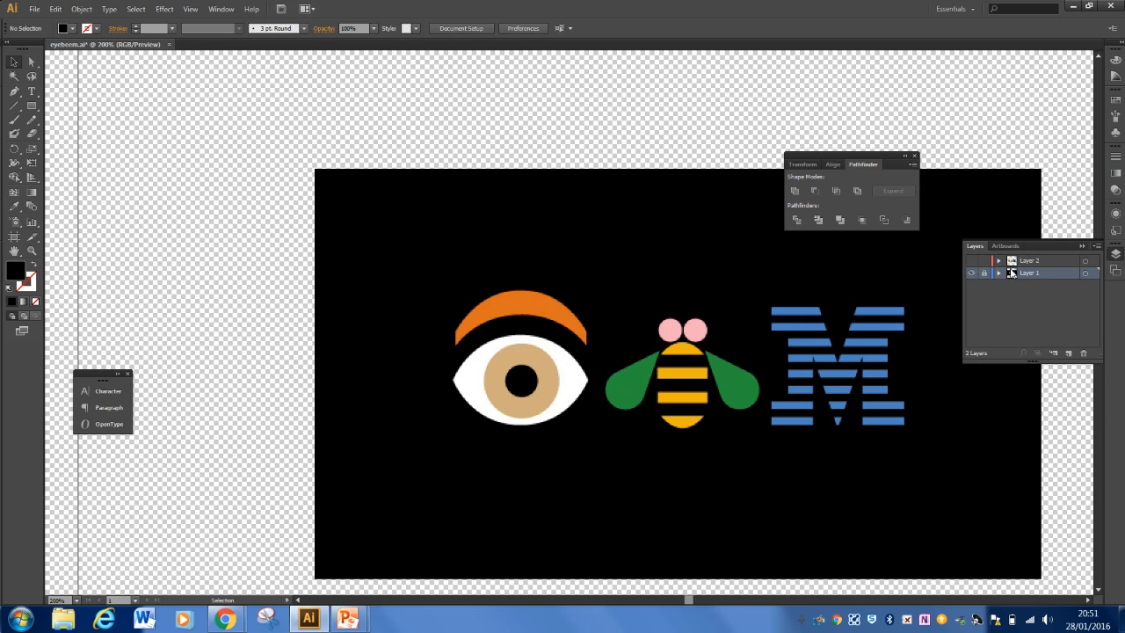
click(984, 273)
click(35, 9)
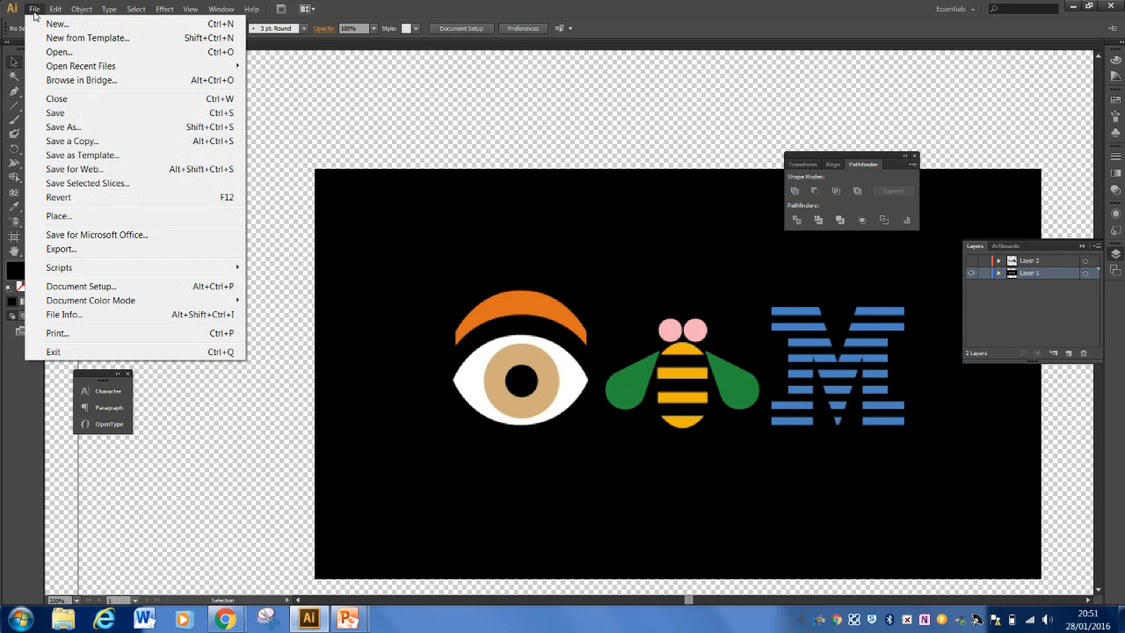
click(88, 216)
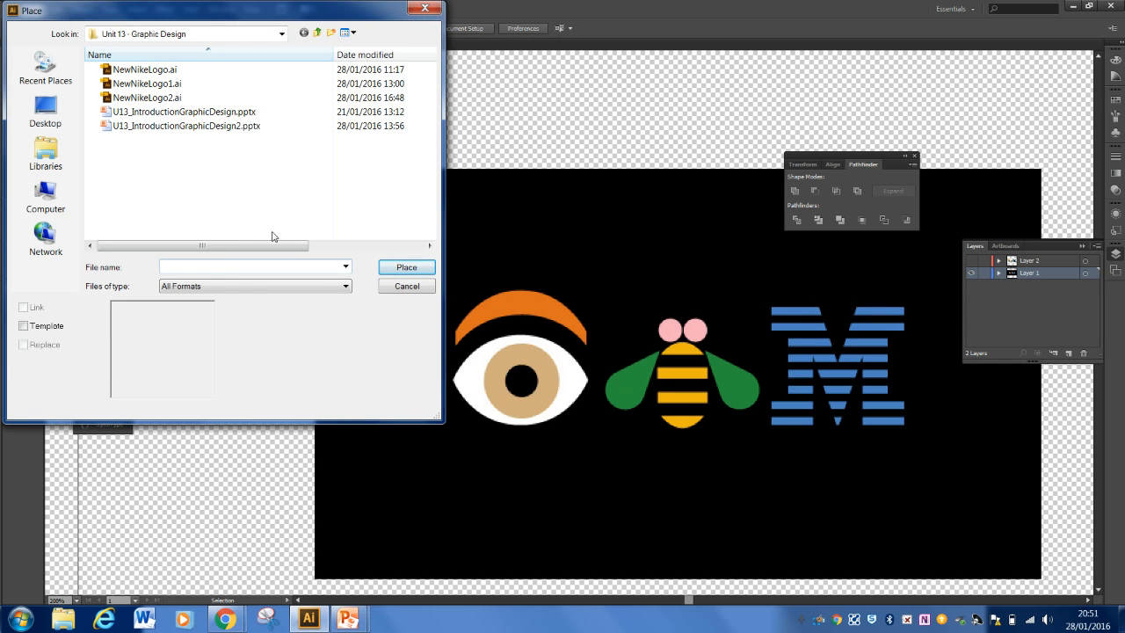
click(423, 287)
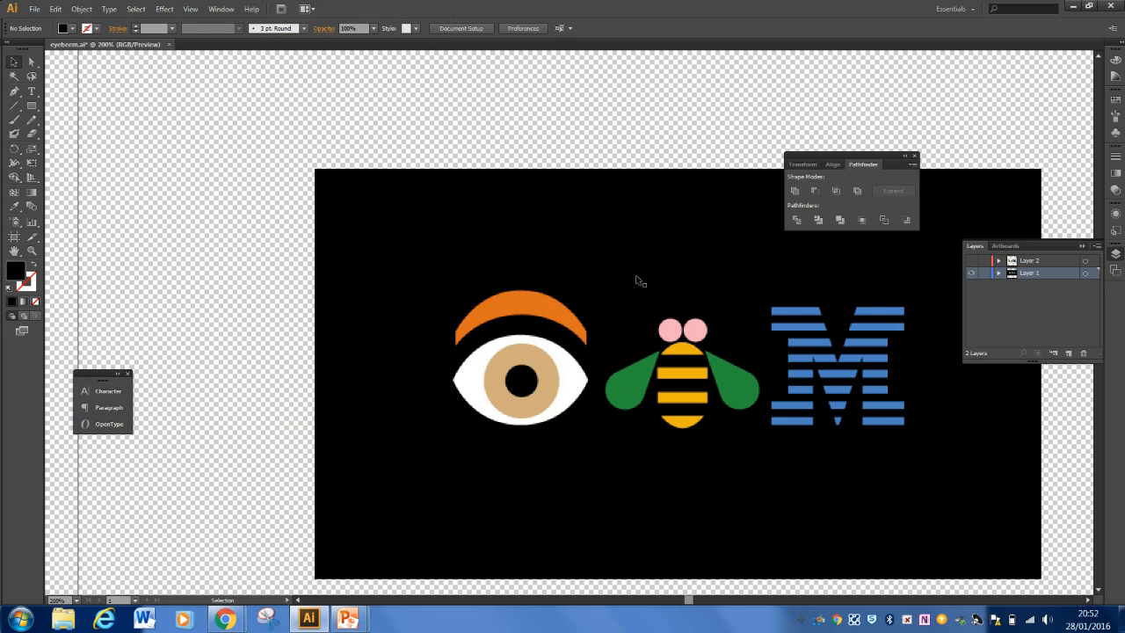
Step: Lock Layer 1 containing the original image, and add a new layer directly above it
click(998, 273)
click(1042, 287)
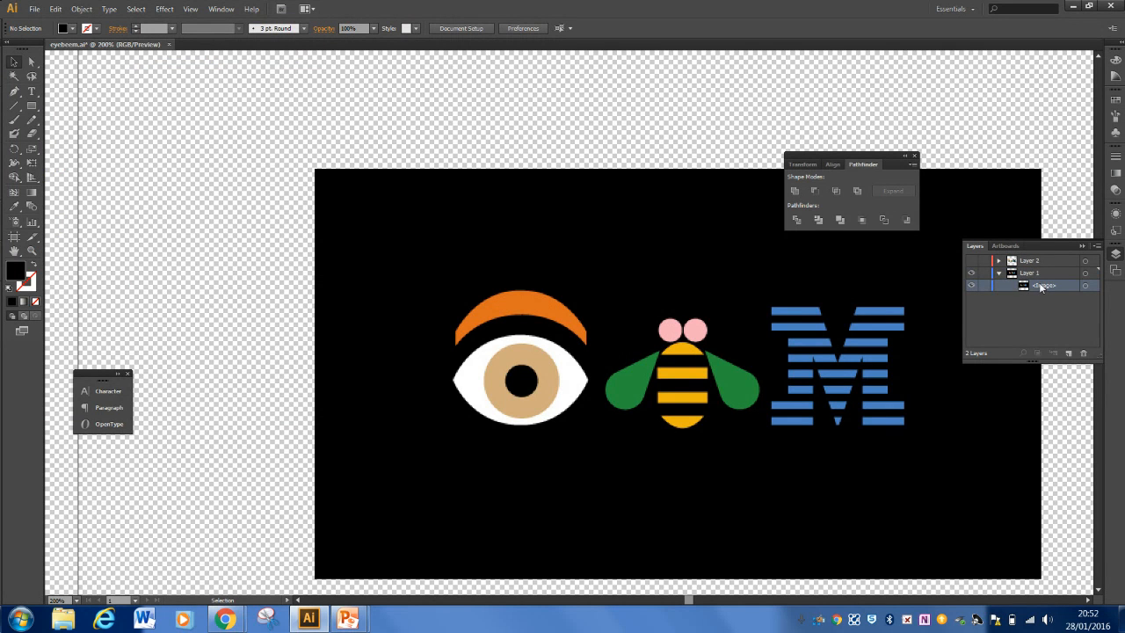
click(981, 273)
click(971, 275)
click(971, 275)
click(1068, 354)
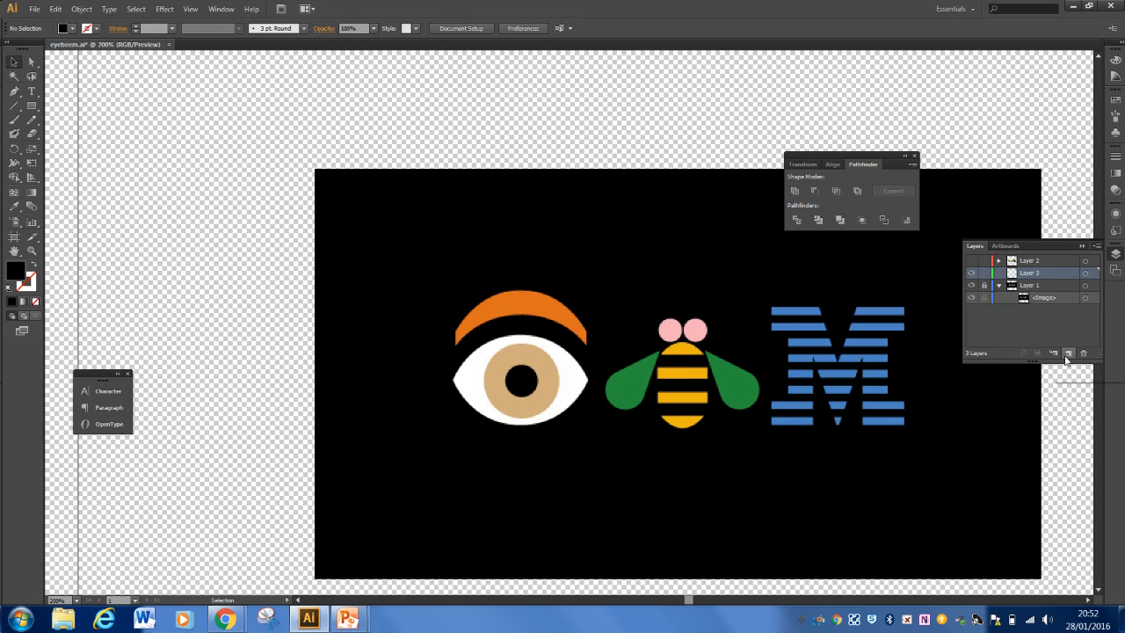
Step: Rename the locked Layer 1 as Tracing Image
double_click(1038, 287)
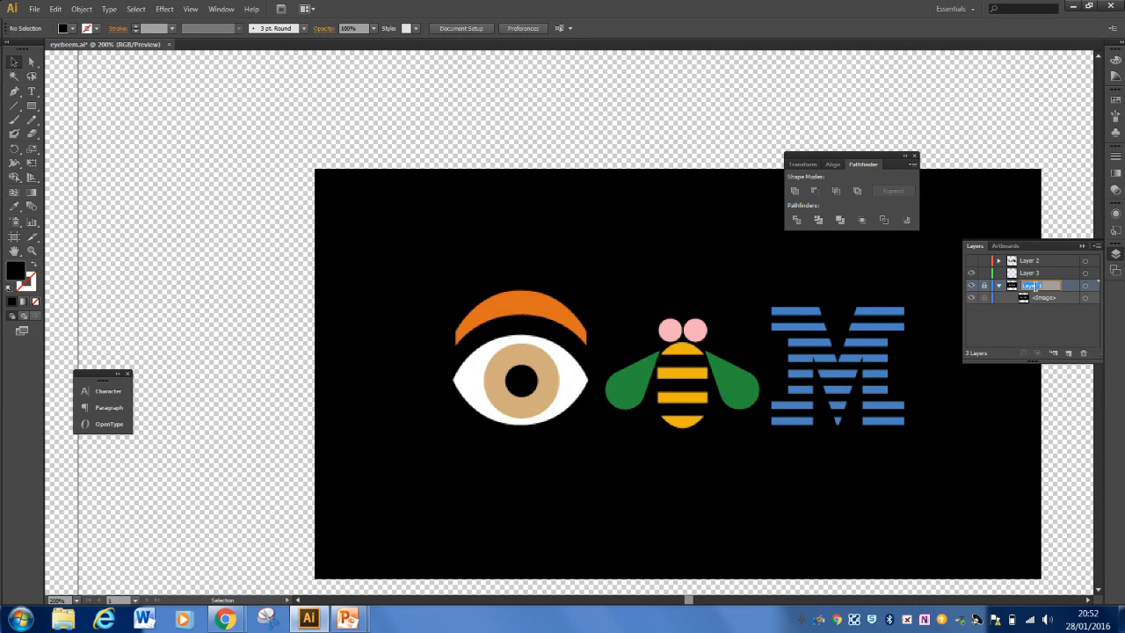
text(Work)
key(BackSpace)
key(BackSpace)
key(BackSpace)
key(BackSpace)
text(Tracing Image)
key(Return)
Step: Make Layer 3 the drawing layer and set up the Pen tool with a white 2 pt stroke
key(ctrl+plus)
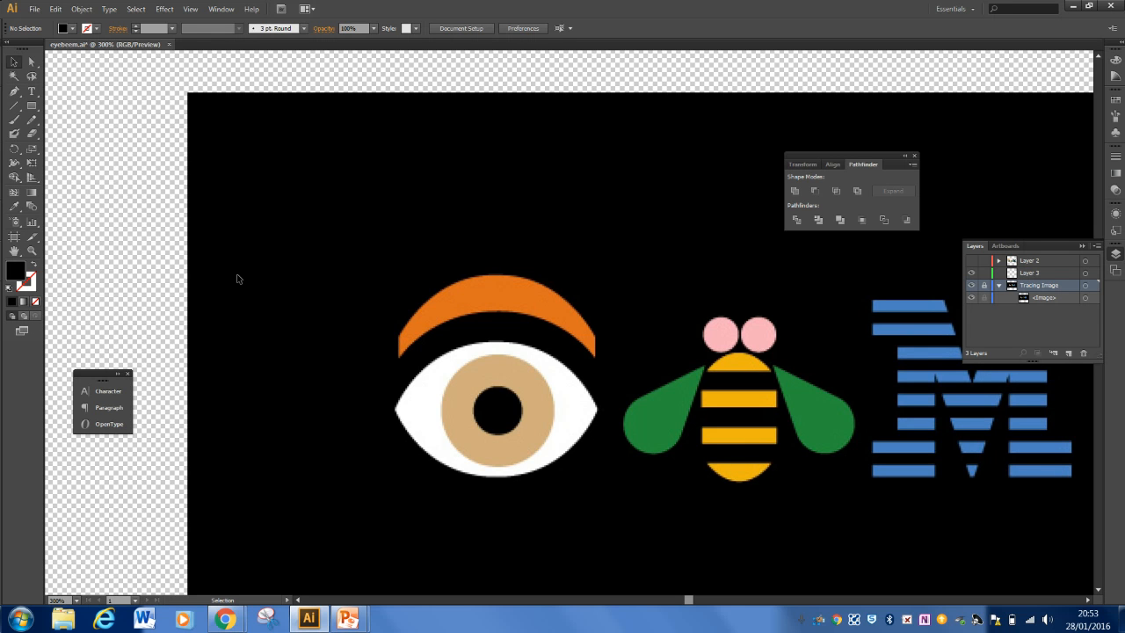
click(14, 94)
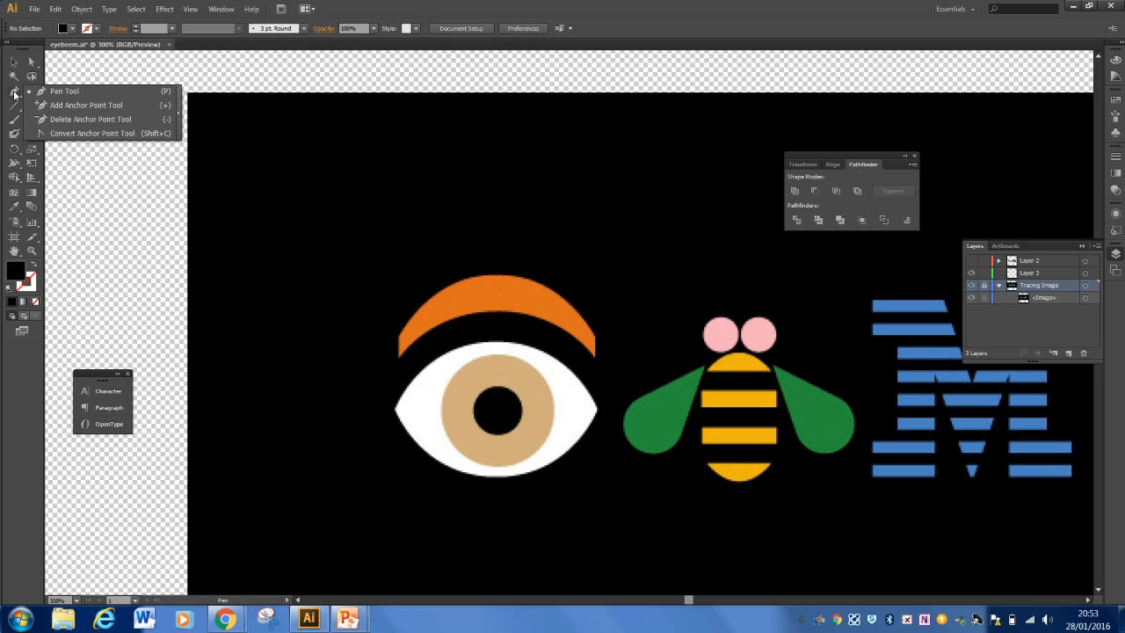
click(31, 97)
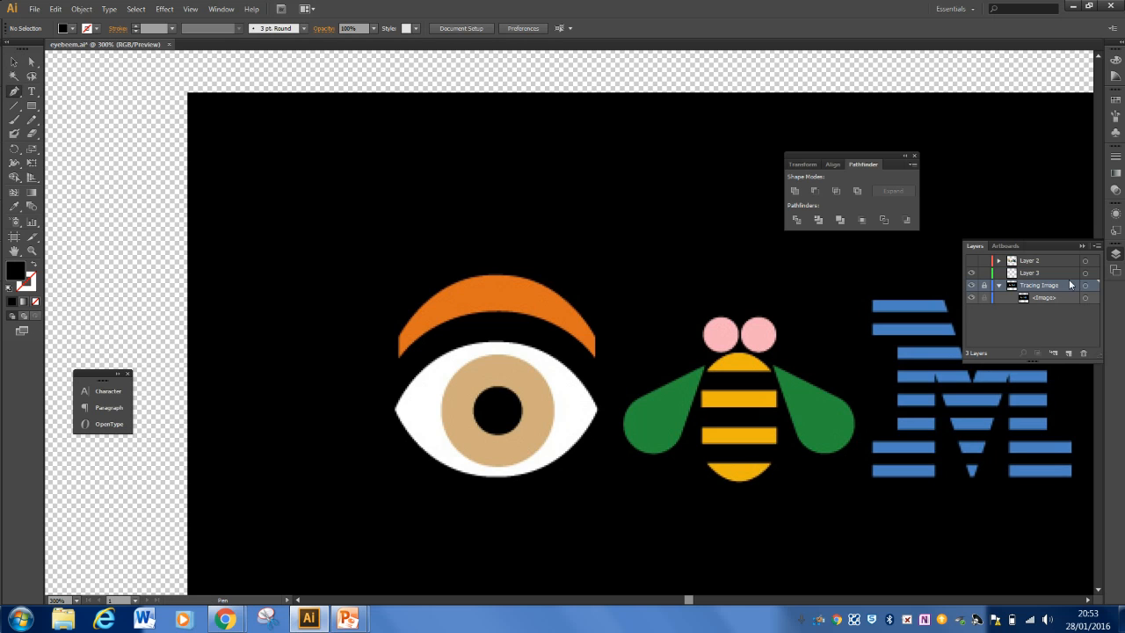
click(1064, 275)
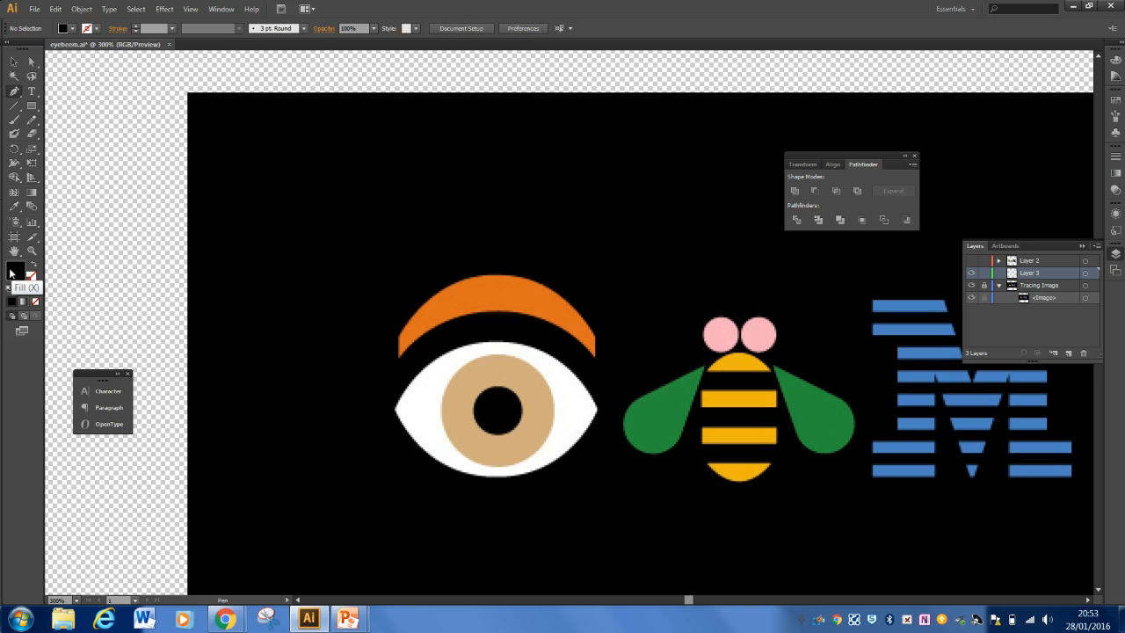
click(33, 281)
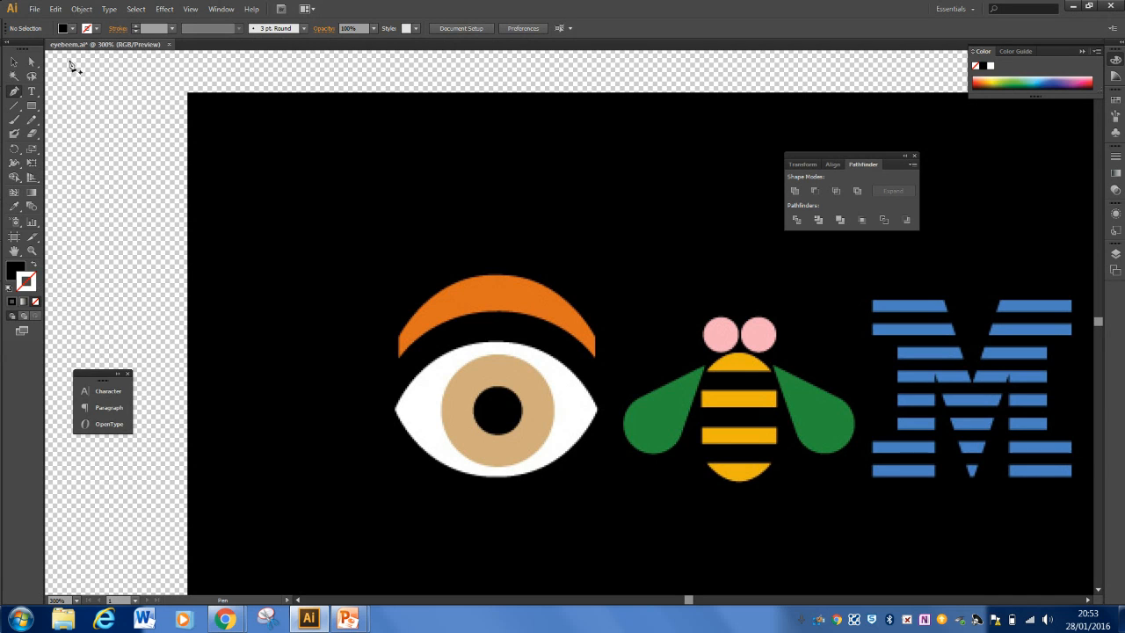
click(90, 30)
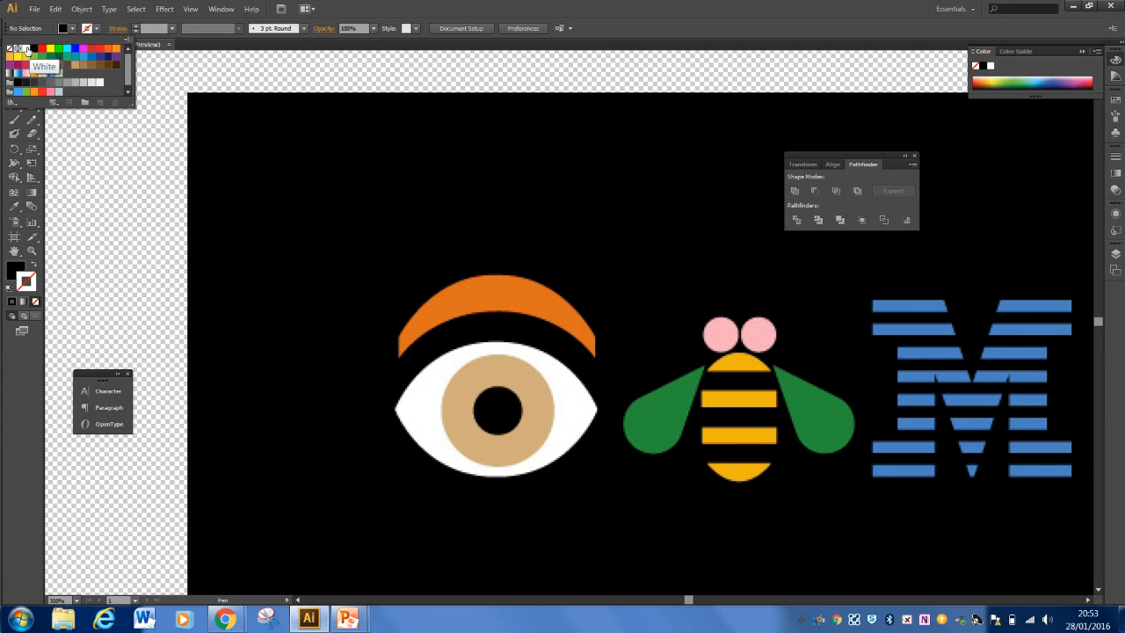
click(19, 49)
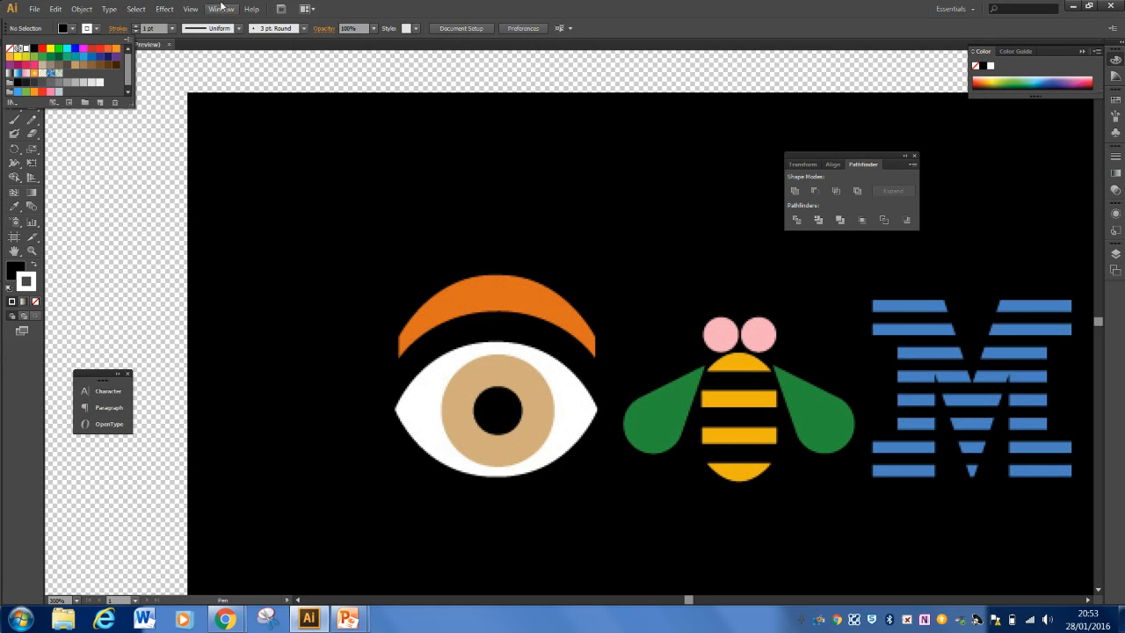
click(137, 29)
click(137, 26)
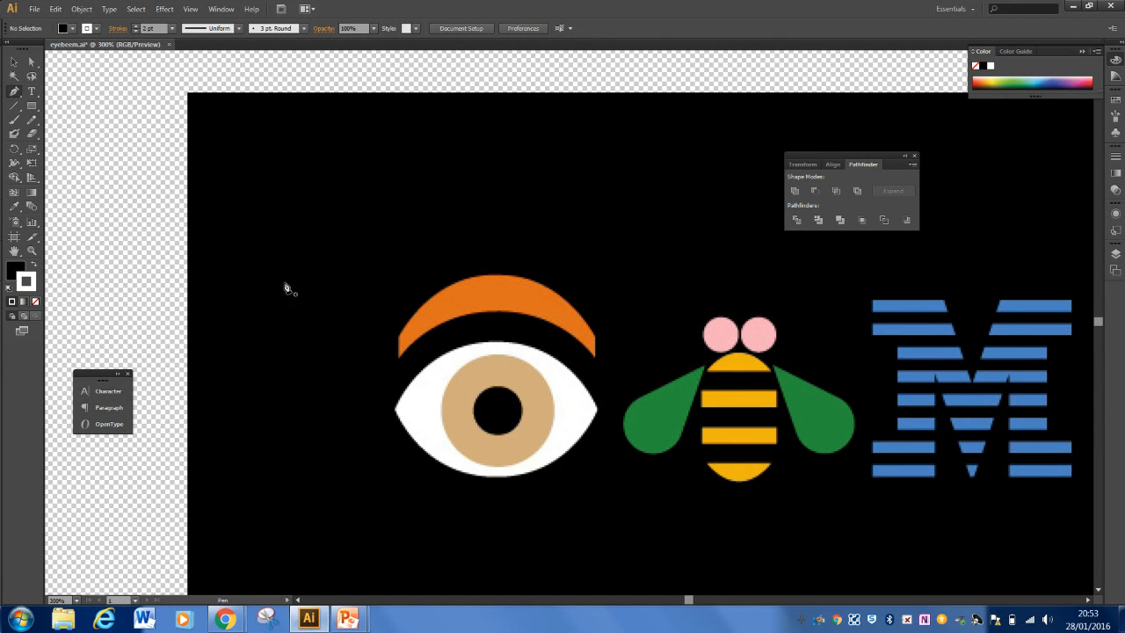
Step: Try drawing a slightly curved path segment above the orange eyebrow with the Pen tool
drag(350, 308, 410, 270)
click(516, 218)
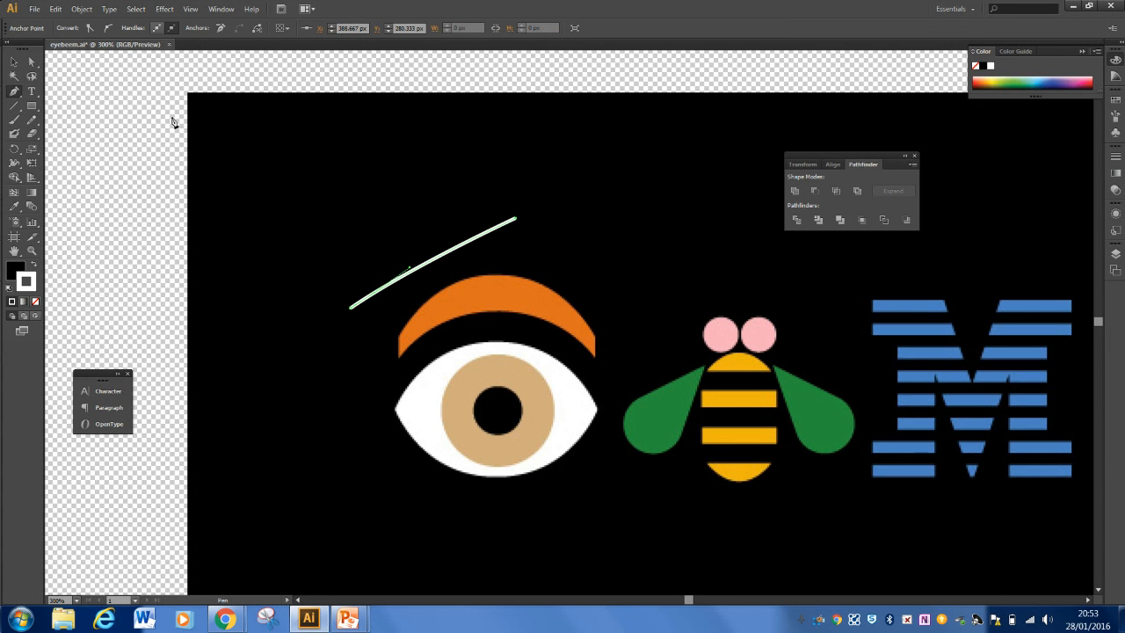
click(14, 63)
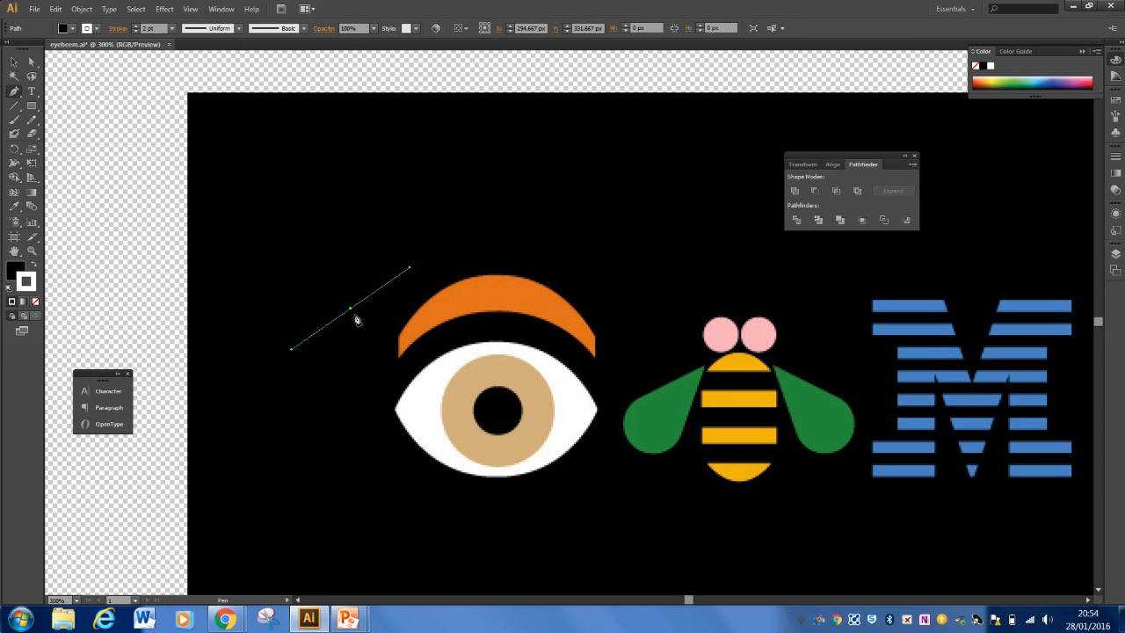
Step: Search the computer's programs for magni and launch Magnifier
click(17, 620)
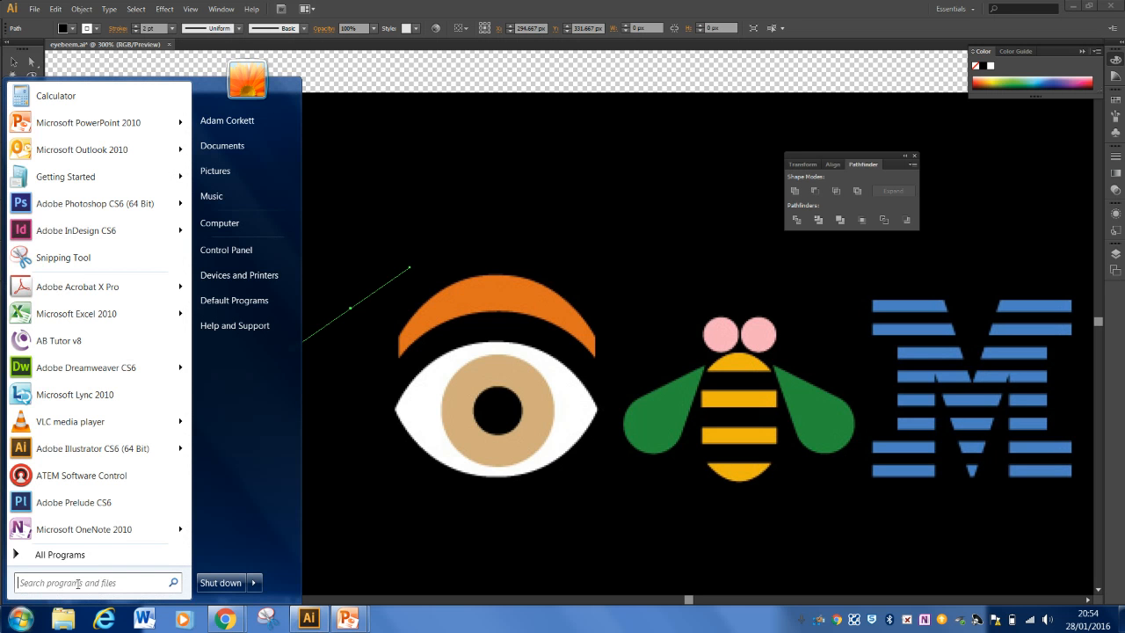
text(magnfi)
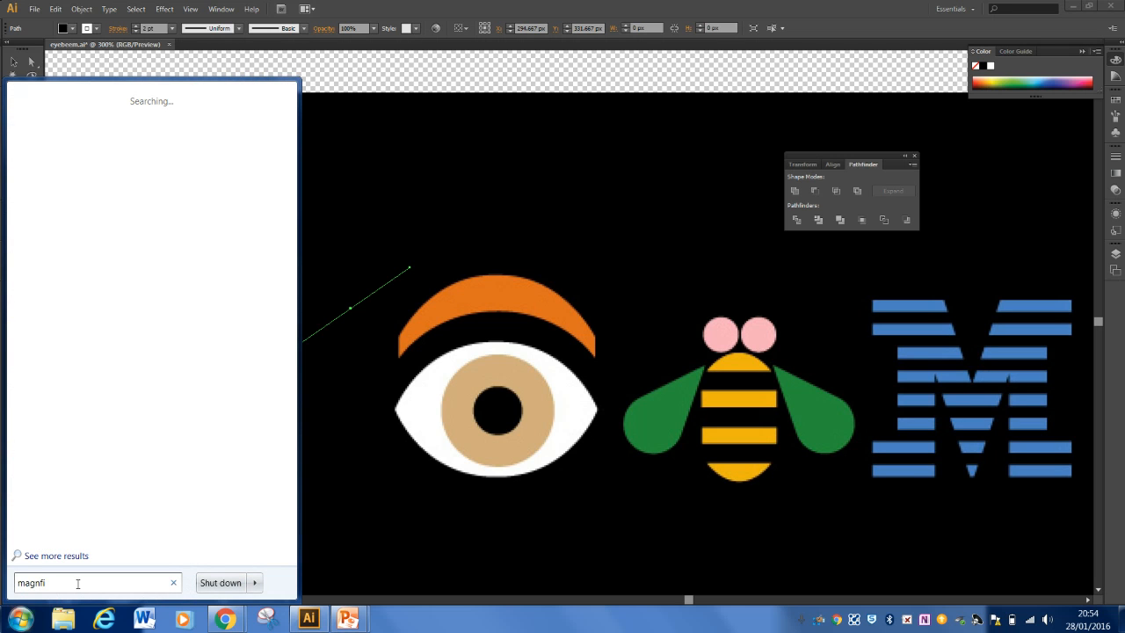
text(er)
key(BackSpace)
key(BackSpace)
key(BackSpace)
key(BackSpace)
text(ifier)
key(BackSpace)
key(BackSpace)
key(BackSpace)
key(BackSpace)
key(BackSpace)
key(BackSpace)
key(BackSpace)
key(BackSpace)
key(BackSpace)
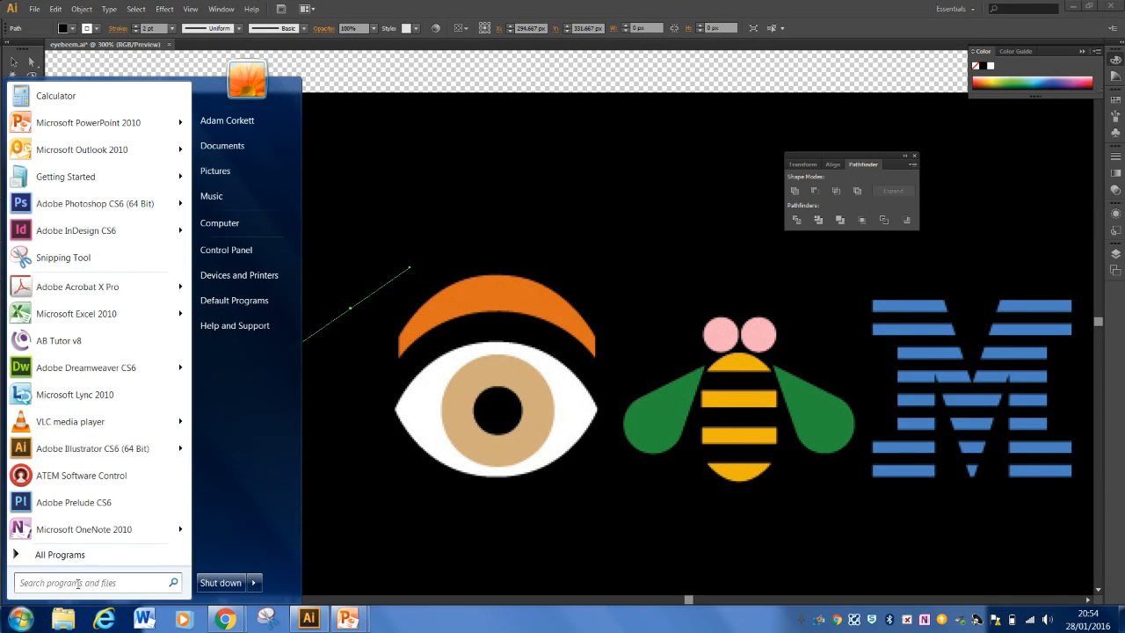
text(,)
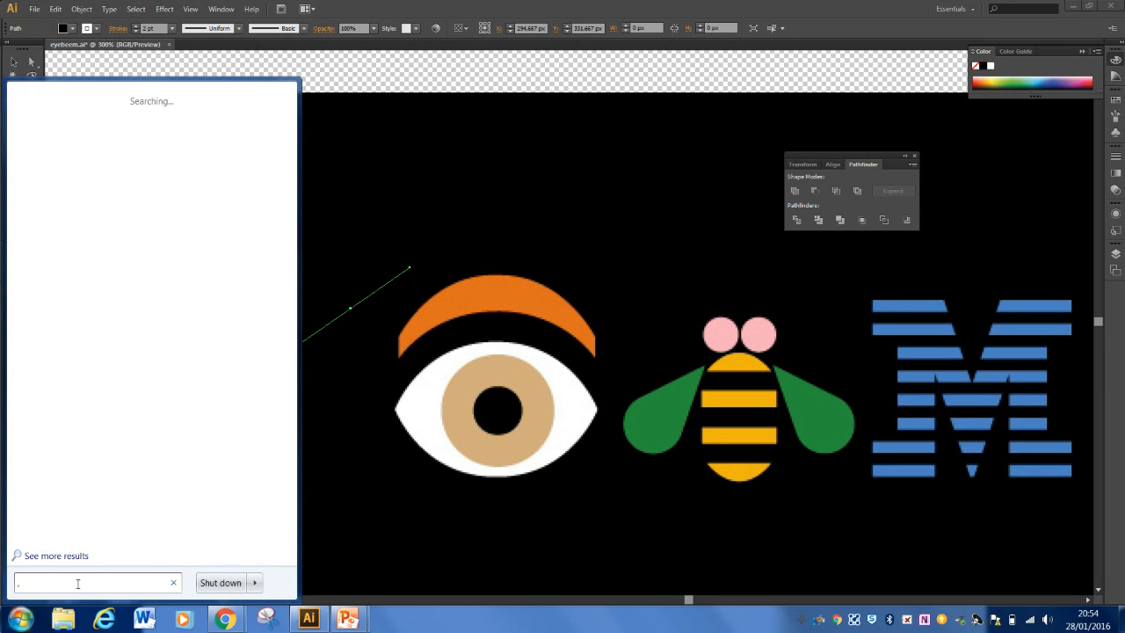
key(BackSpace)
text(magni)
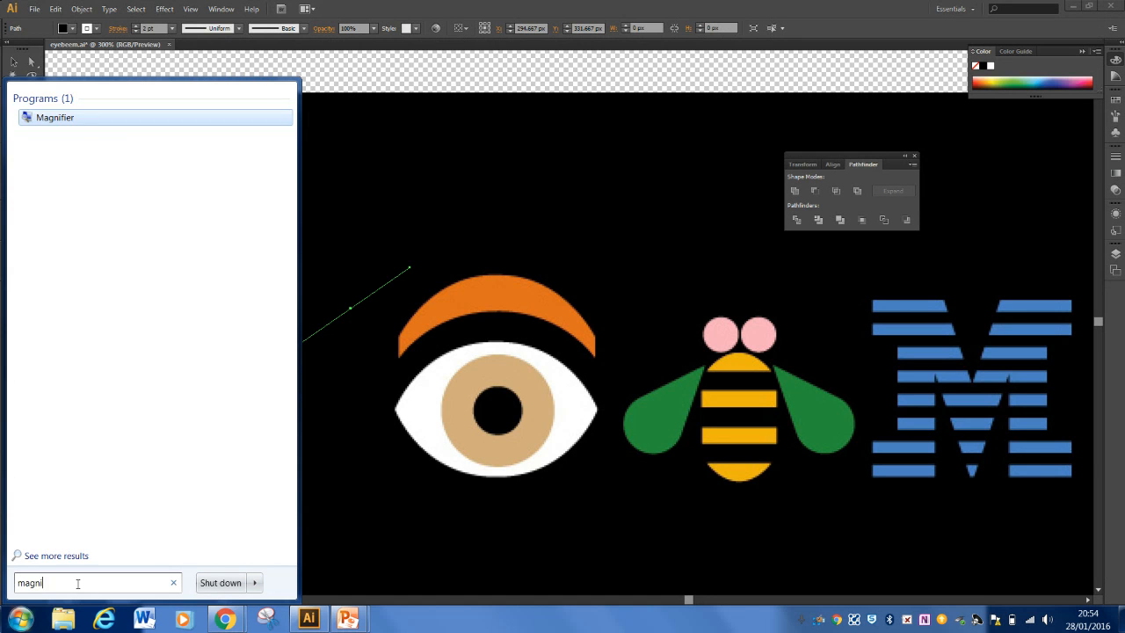
click(70, 120)
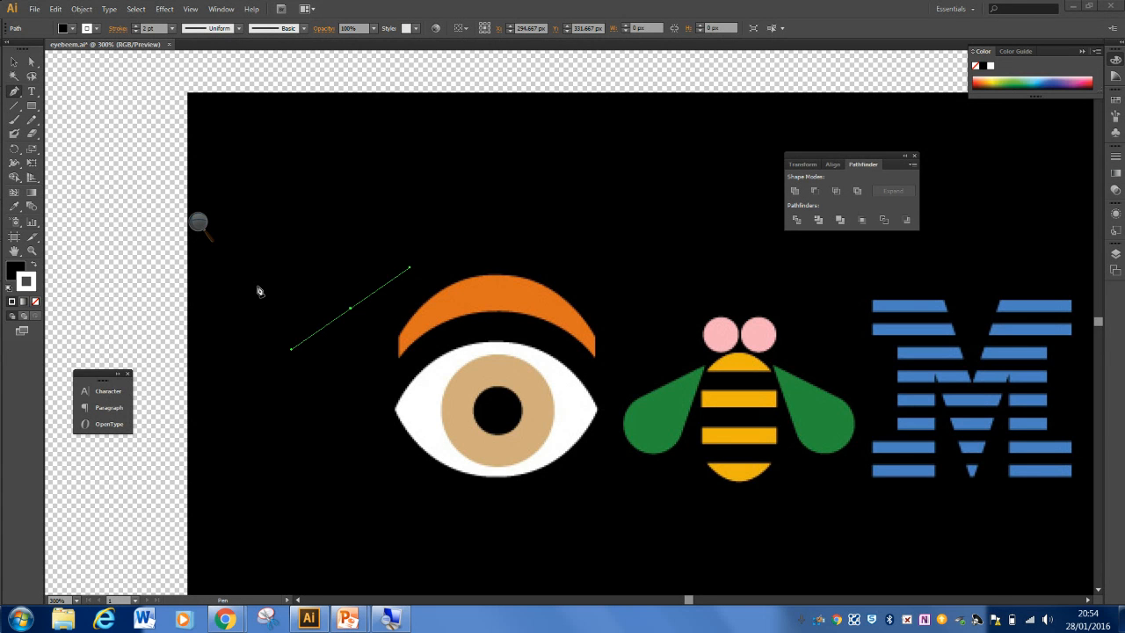
Step: Clear the earlier practice path and try drawing a closed straight-sided triangle beside the orange eyebrow with the Pen tool
click(273, 312)
key(ctrl+z)
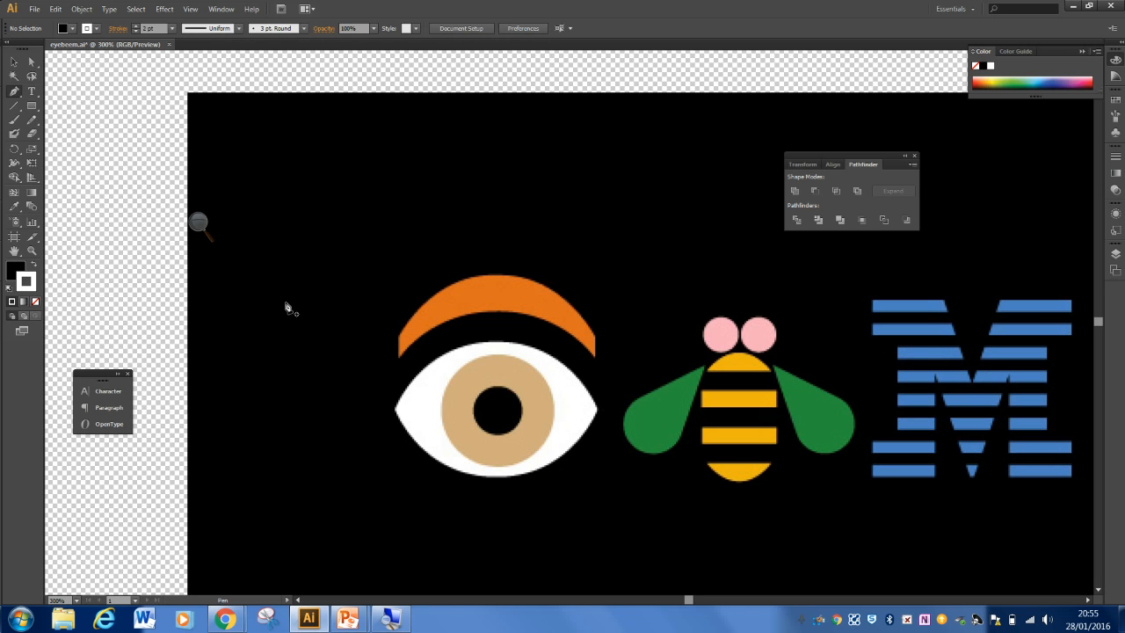
click(285, 303)
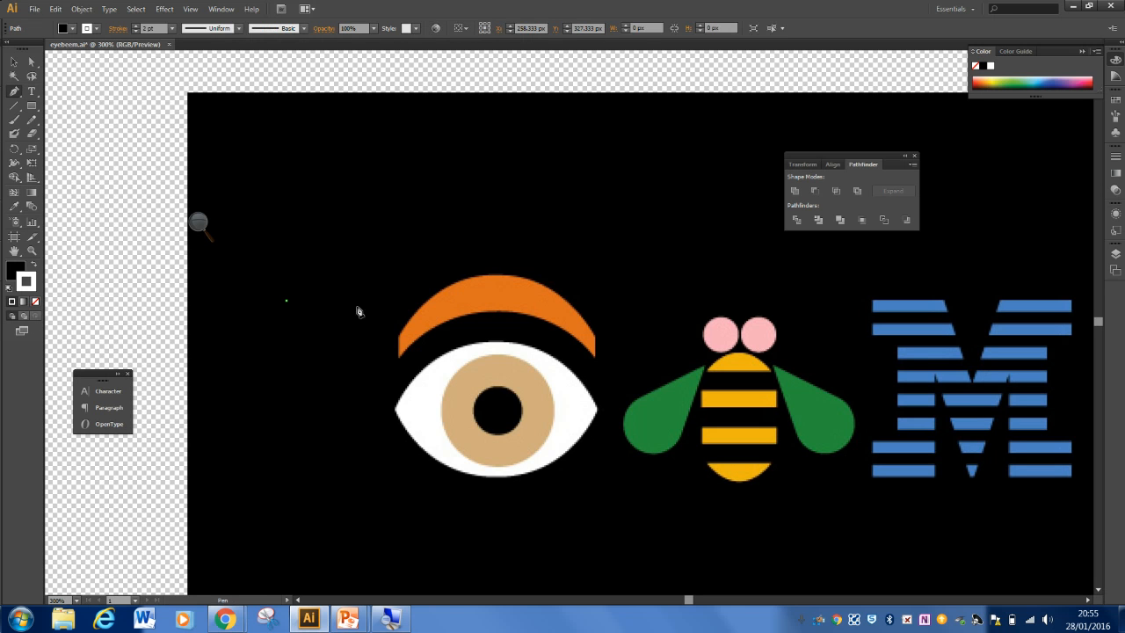
click(399, 260)
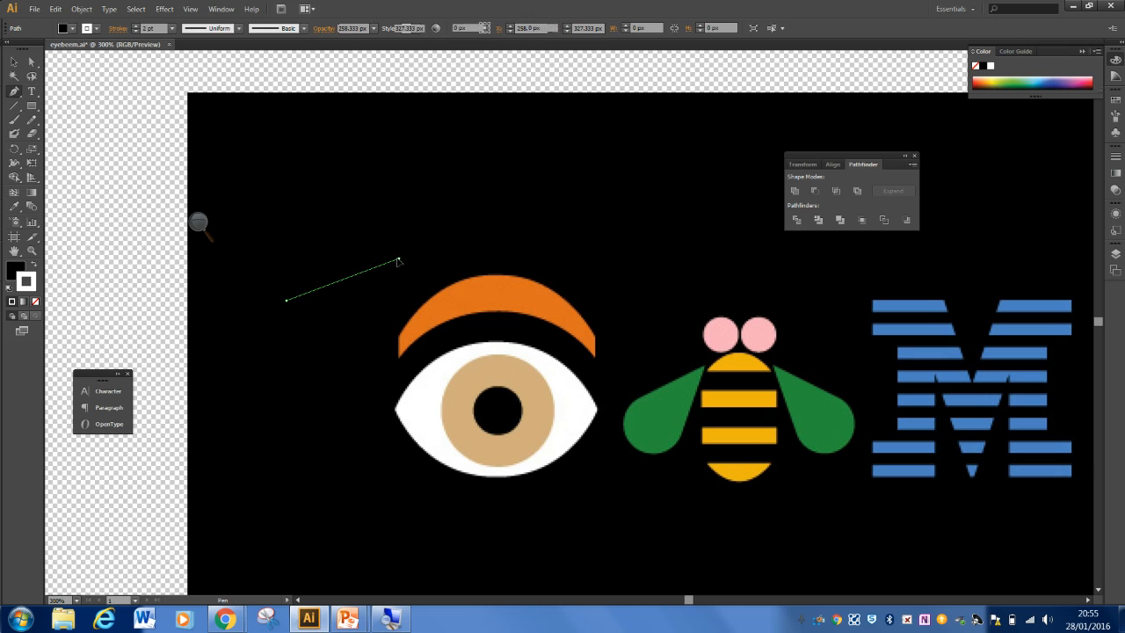
click(404, 323)
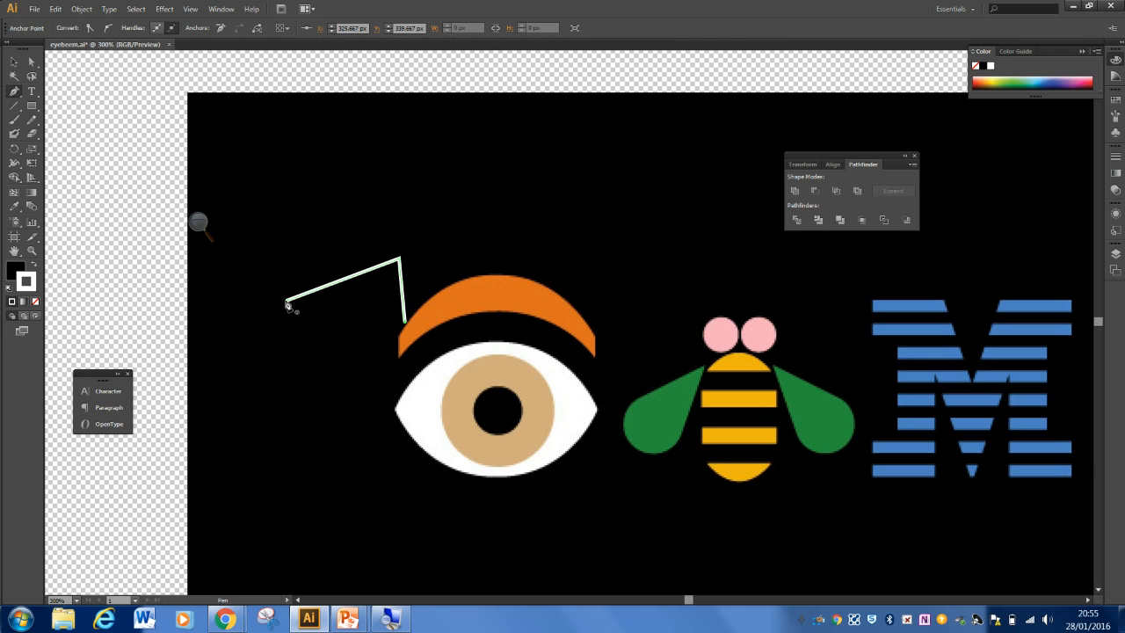
click(285, 301)
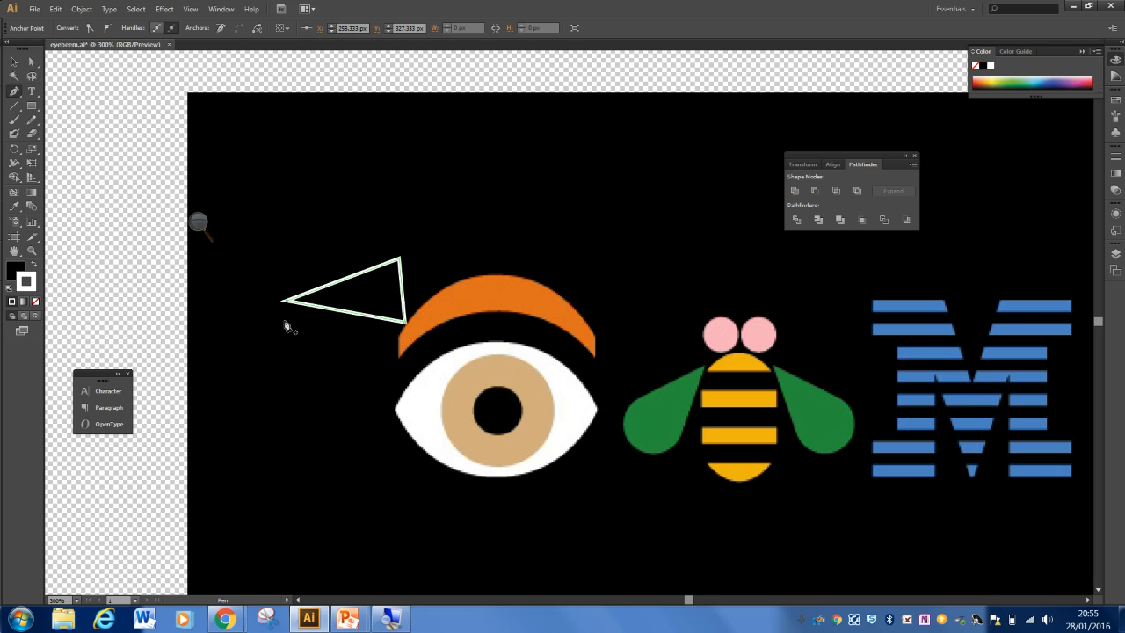
key(Delete)
key(Delete)
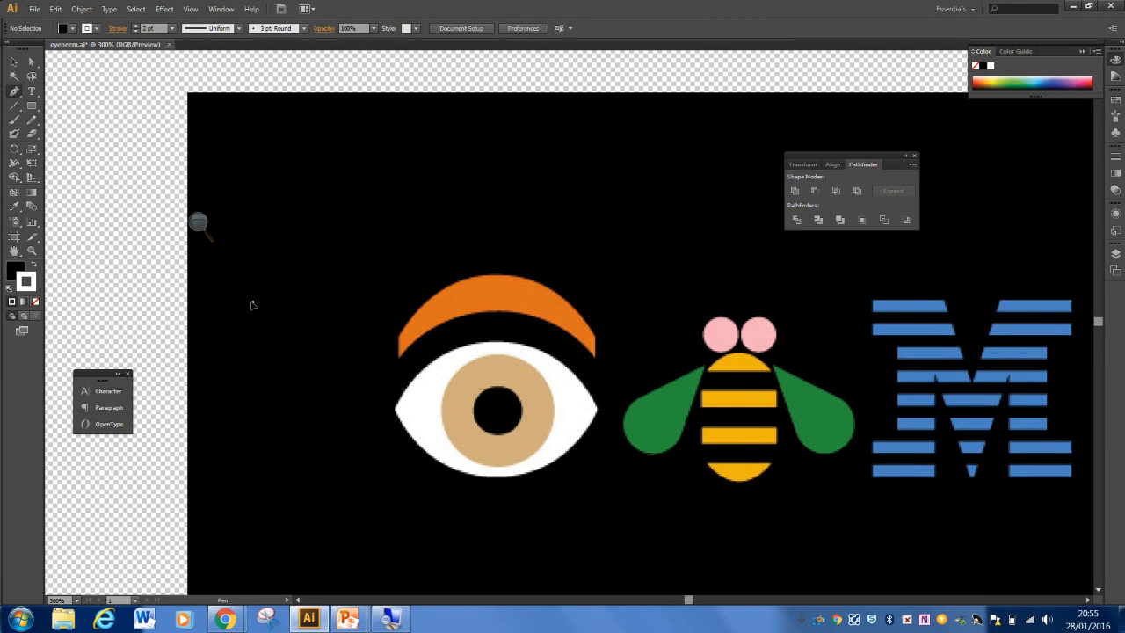
Step: Try drawing a curved segment beside the eyebrow and reshaping it into an S-curve through its direction handles
drag(253, 303, 304, 261)
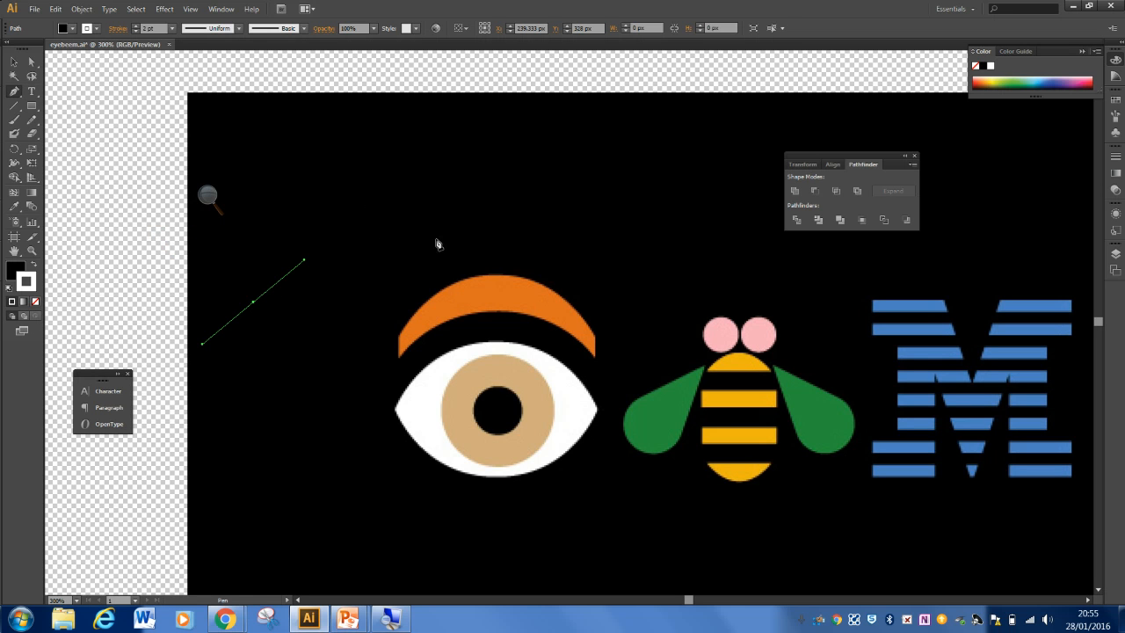
click(457, 260)
drag(457, 261, 530, 287)
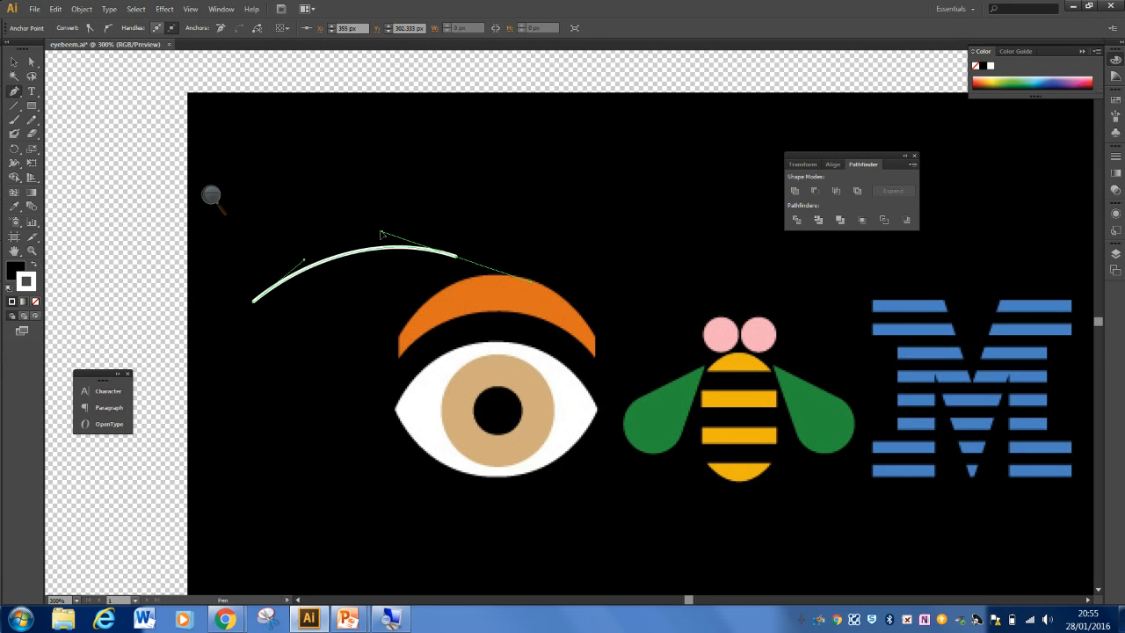
drag(382, 232, 352, 206)
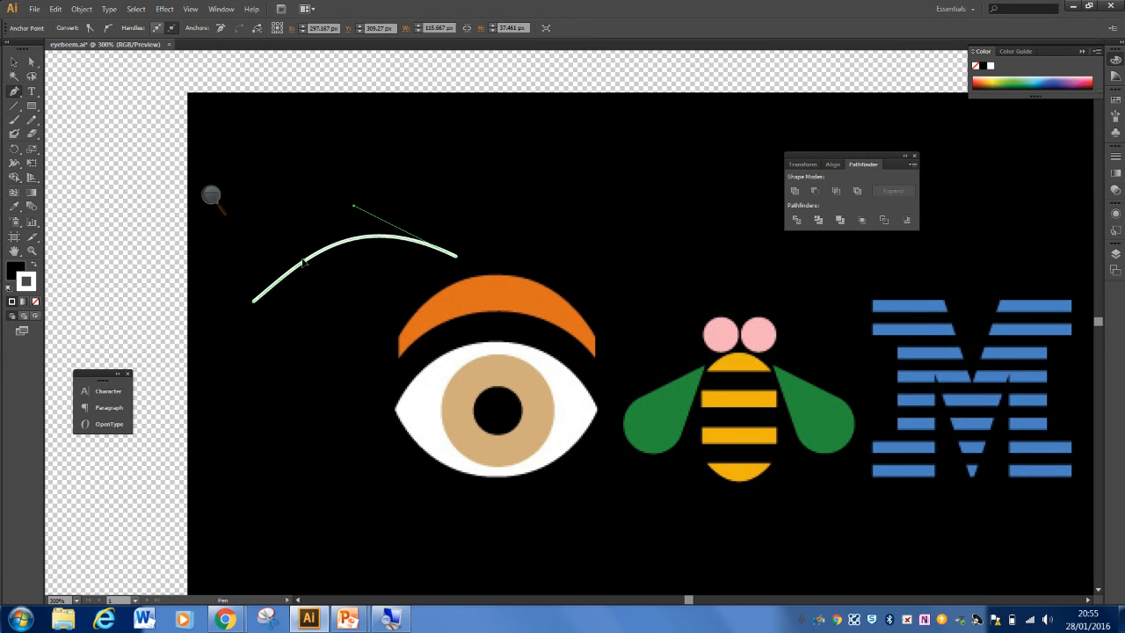
drag(254, 301, 293, 222)
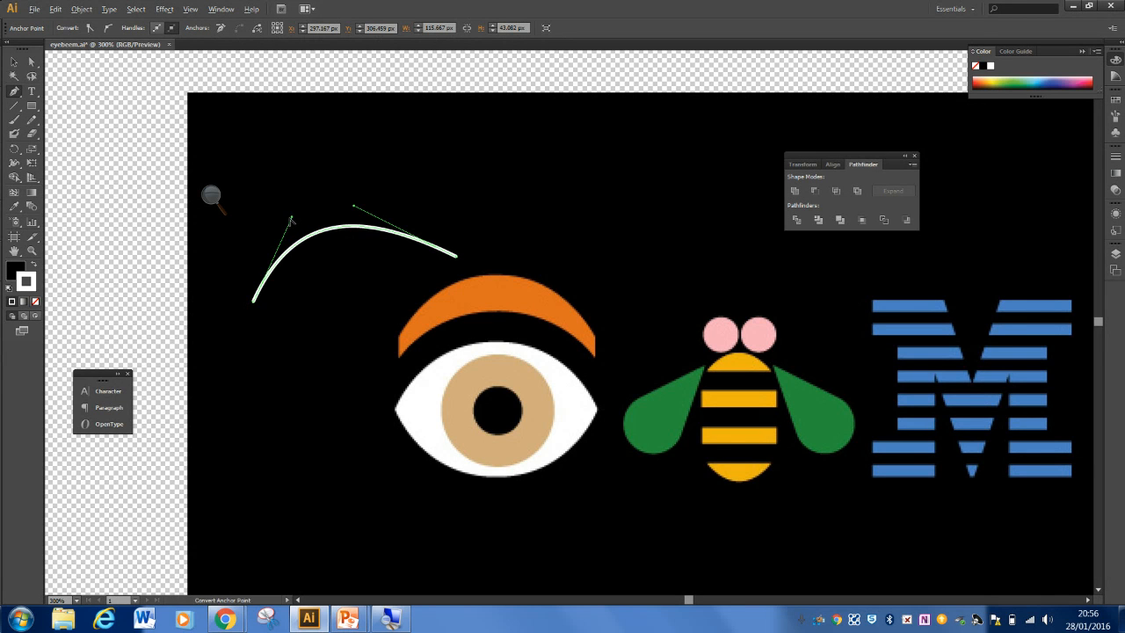
drag(291, 219, 319, 361)
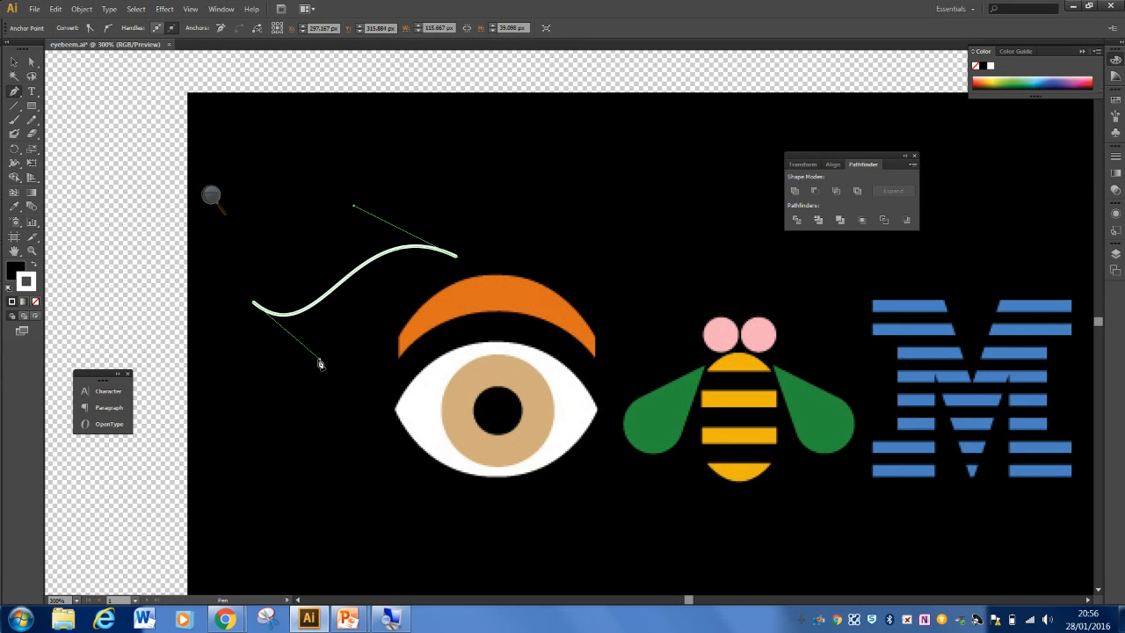
key(ctrl+z)
key(ctrl+z)
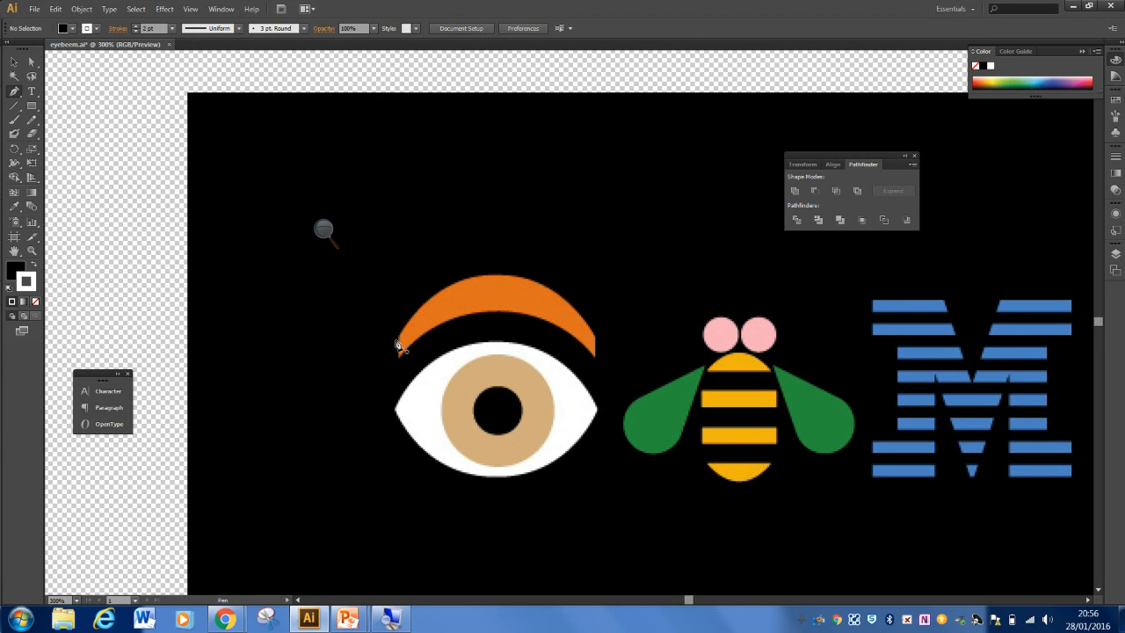
Step: Trace the eyebrow's left edge and upper arc with the Pen tool, adjusting the direction handles to match the arch
click(595, 350)
click(399, 362)
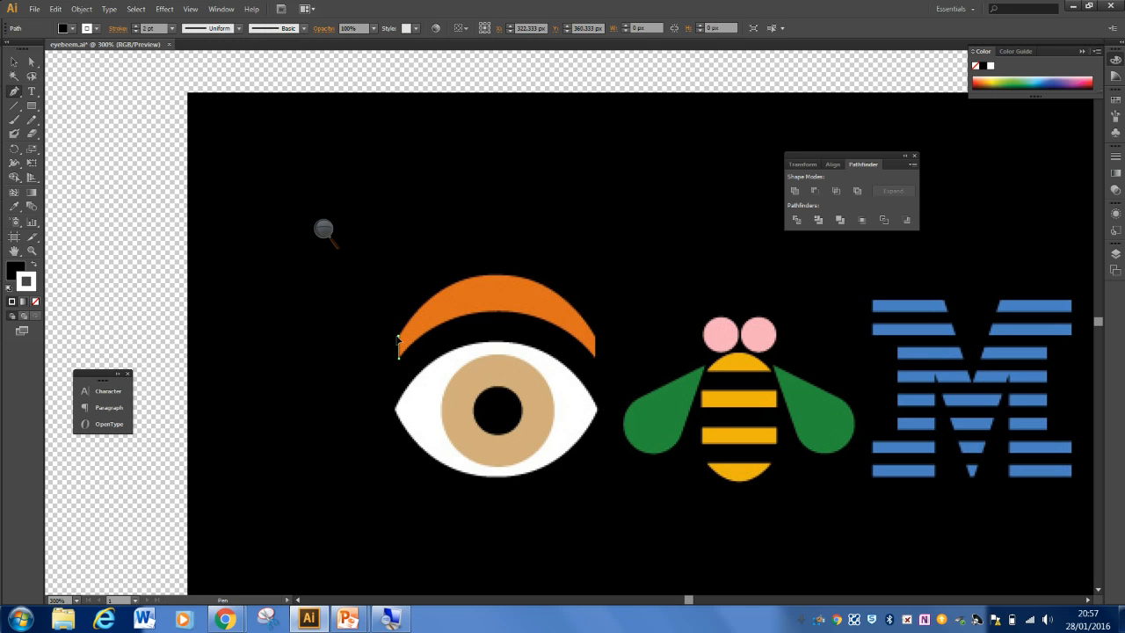
click(399, 343)
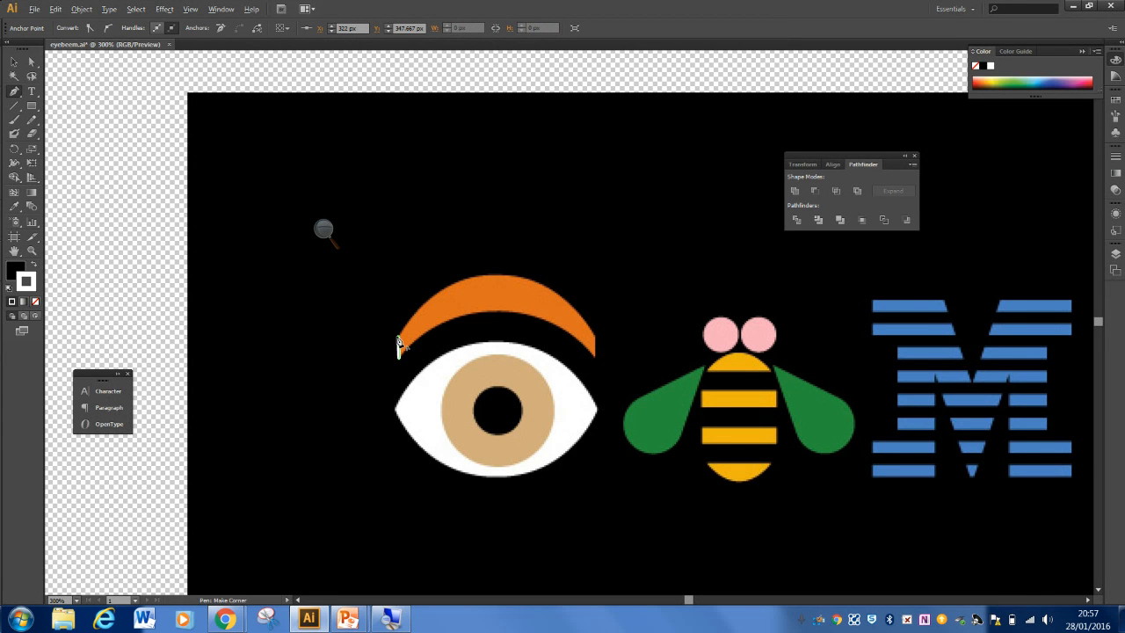
key(alt)
key(alt)
click(596, 341)
drag(596, 340, 610, 359)
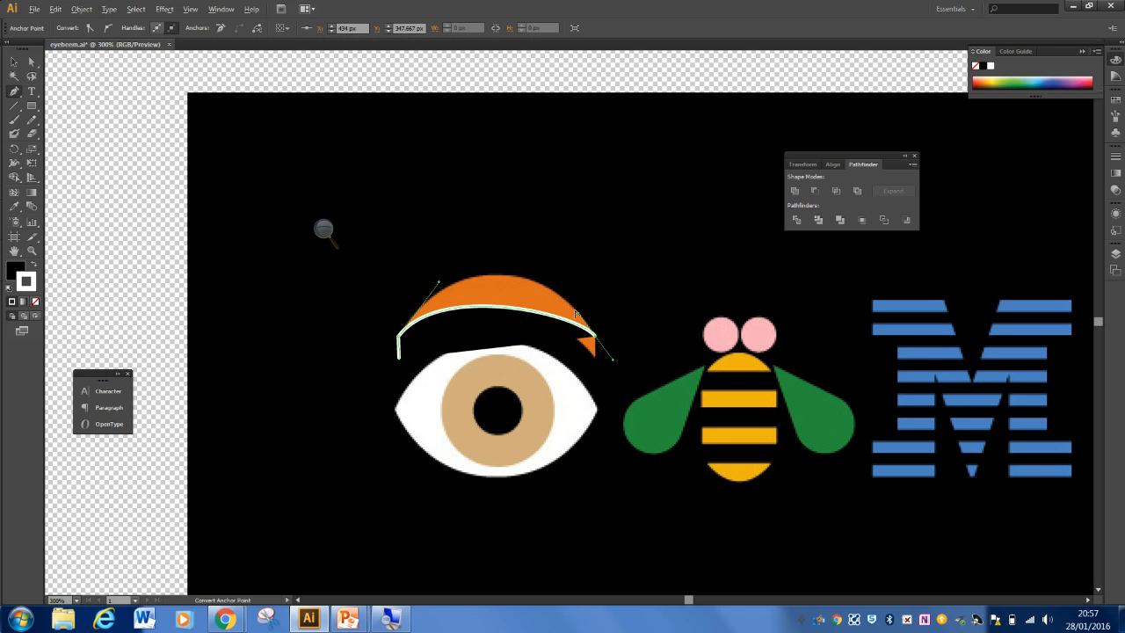
drag(576, 313, 532, 238)
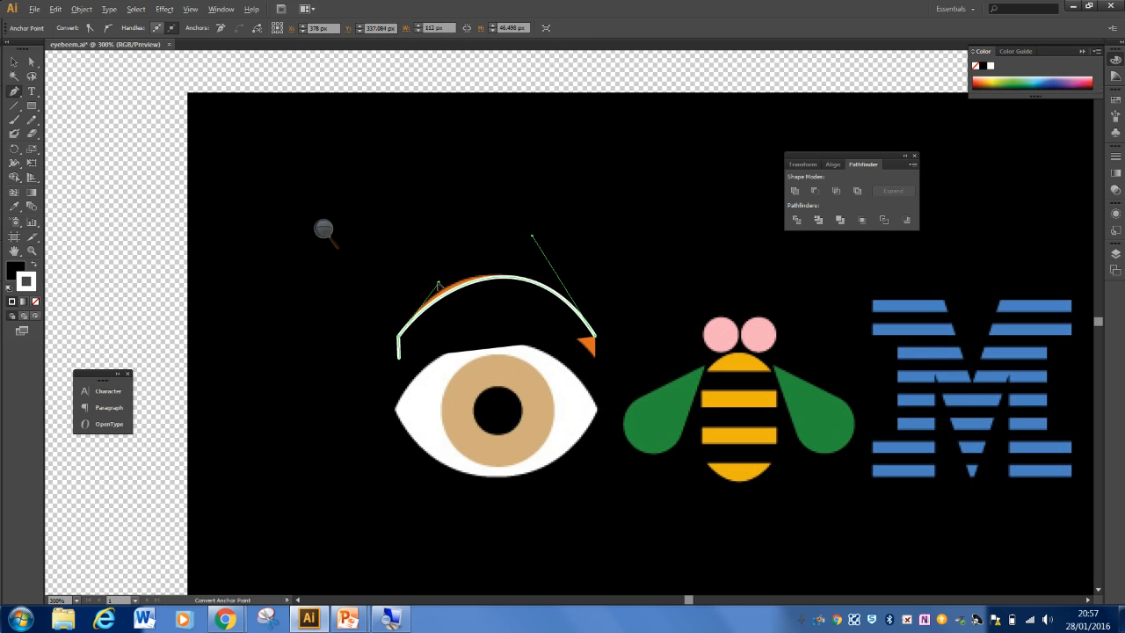
drag(438, 282, 426, 280)
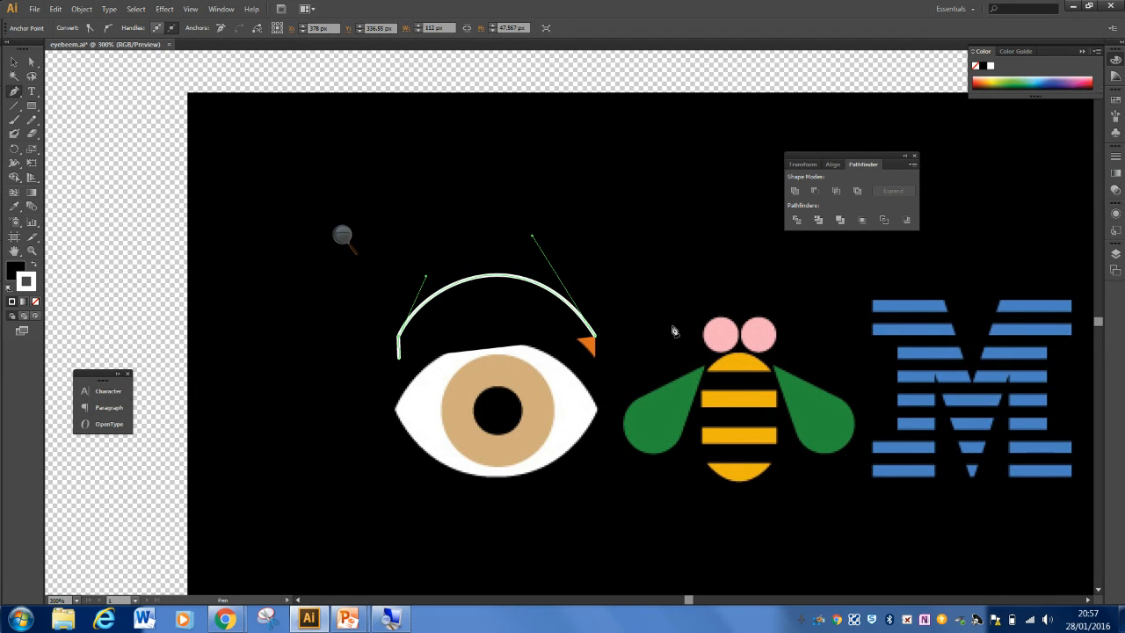
Step: Trace the eyebrow's short right edge as a straight segment by retracting the leftover handle at its upper corner
click(595, 363)
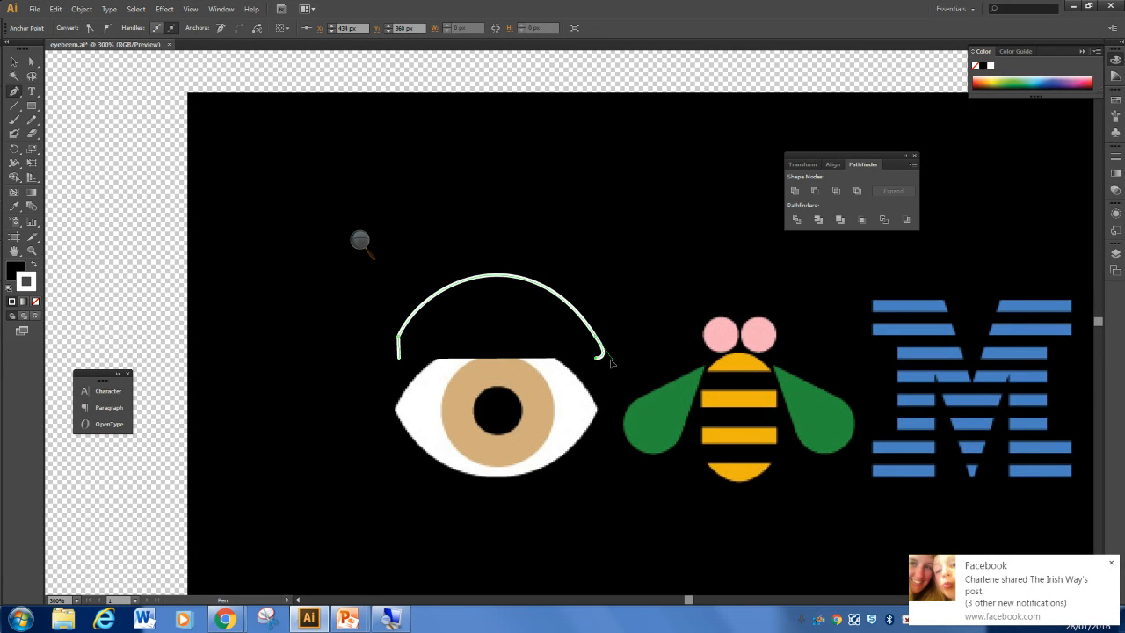
drag(612, 360, 594, 339)
drag(595, 339, 596, 339)
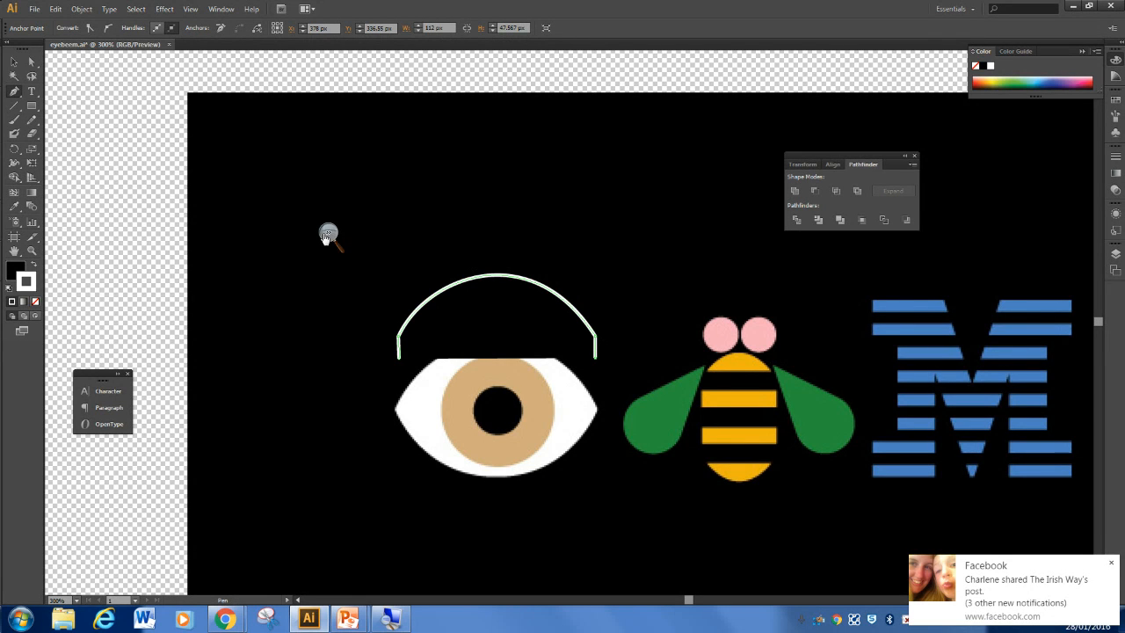
Step: Close Magnifier and set the fill of the eyebrow outline to none
click(327, 233)
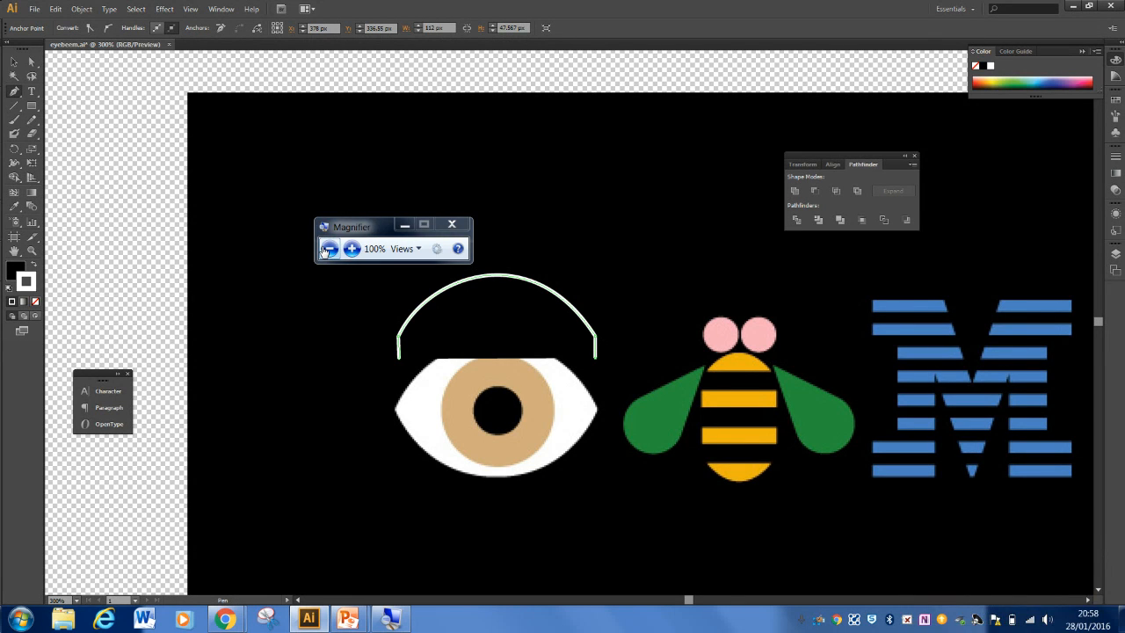
click(453, 225)
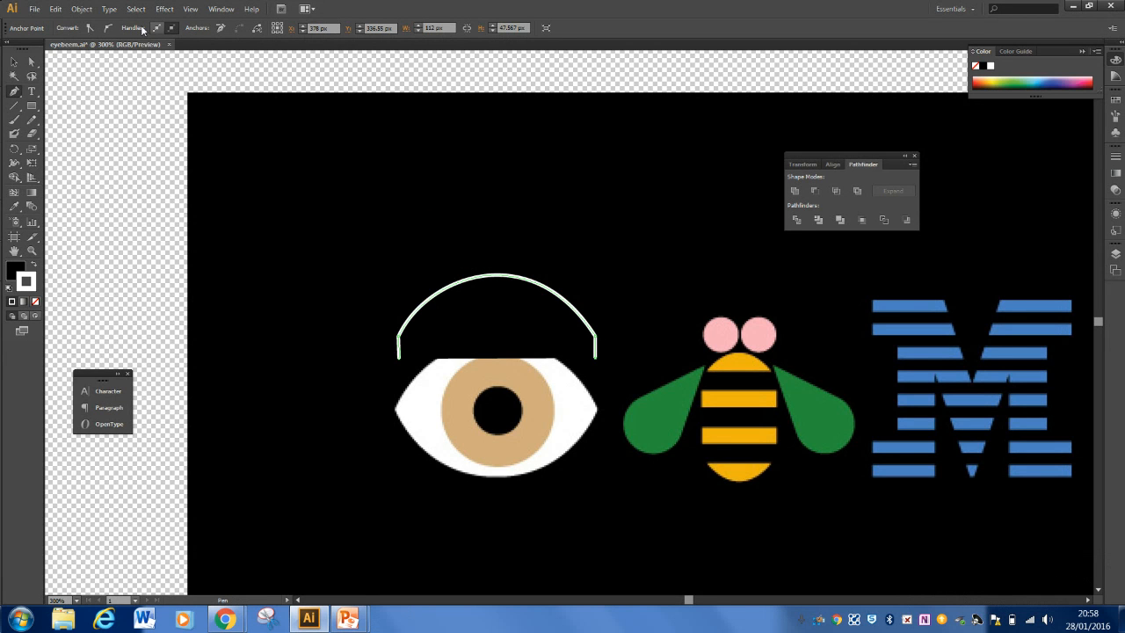
click(13, 62)
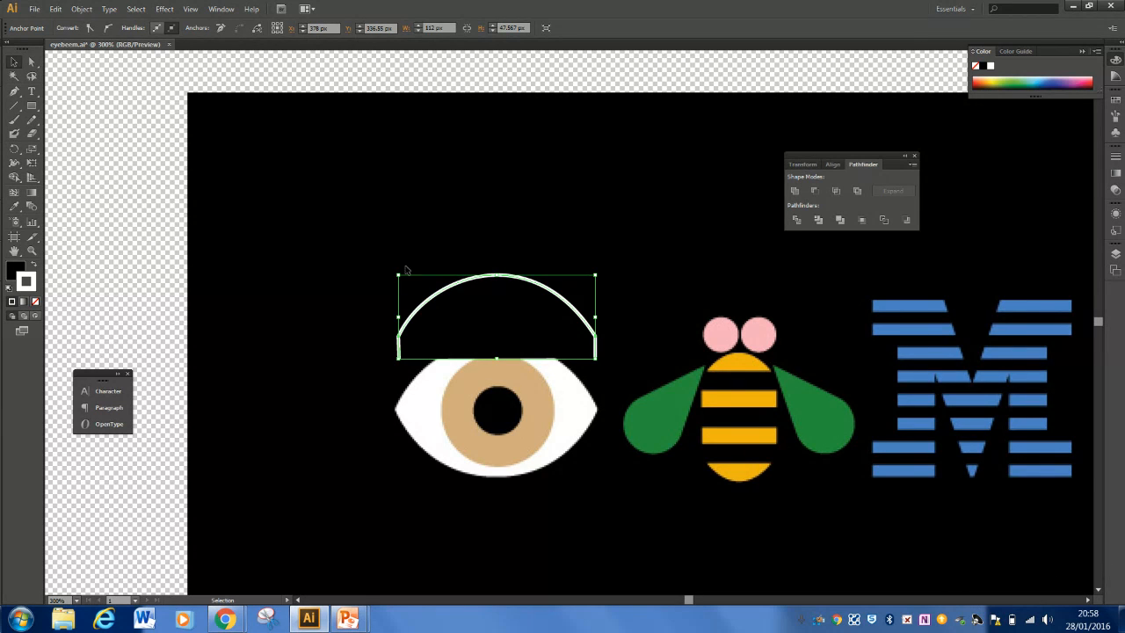
click(432, 299)
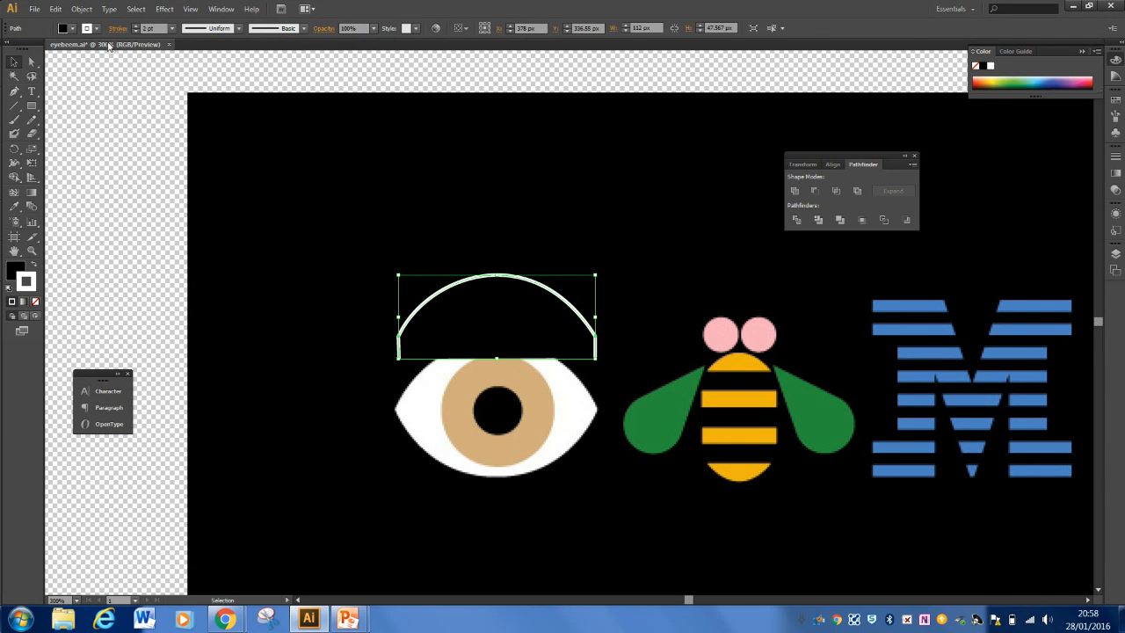
click(72, 31)
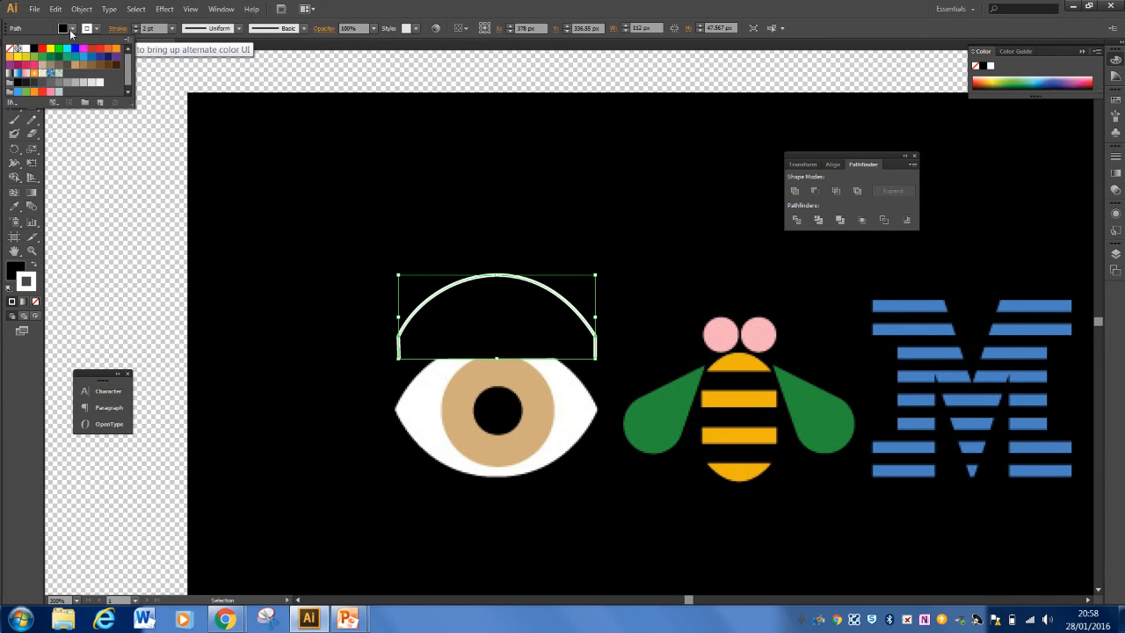
click(9, 50)
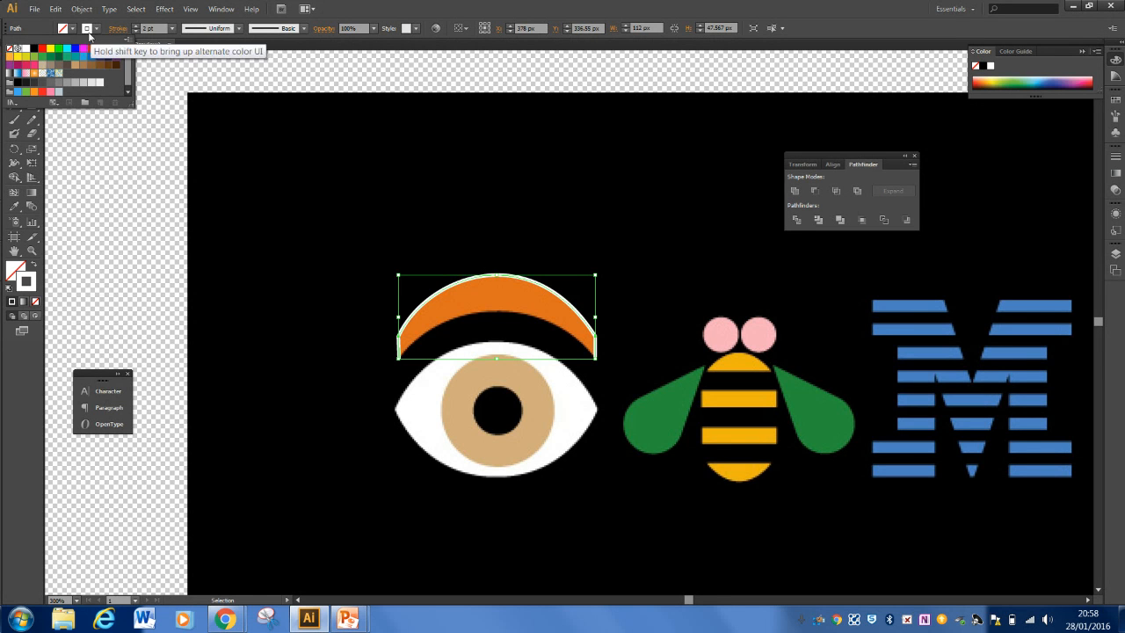
click(46, 35)
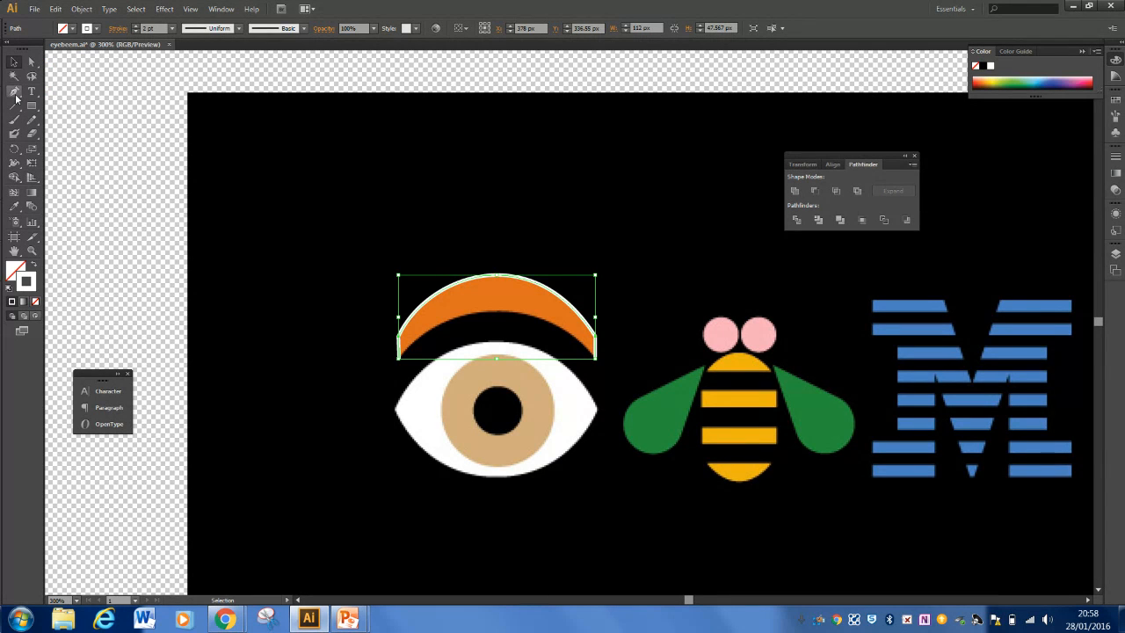
Step: Continue the path along the eyebrow's lower curve, close it at the left corner and adjust the curve's handles
click(15, 94)
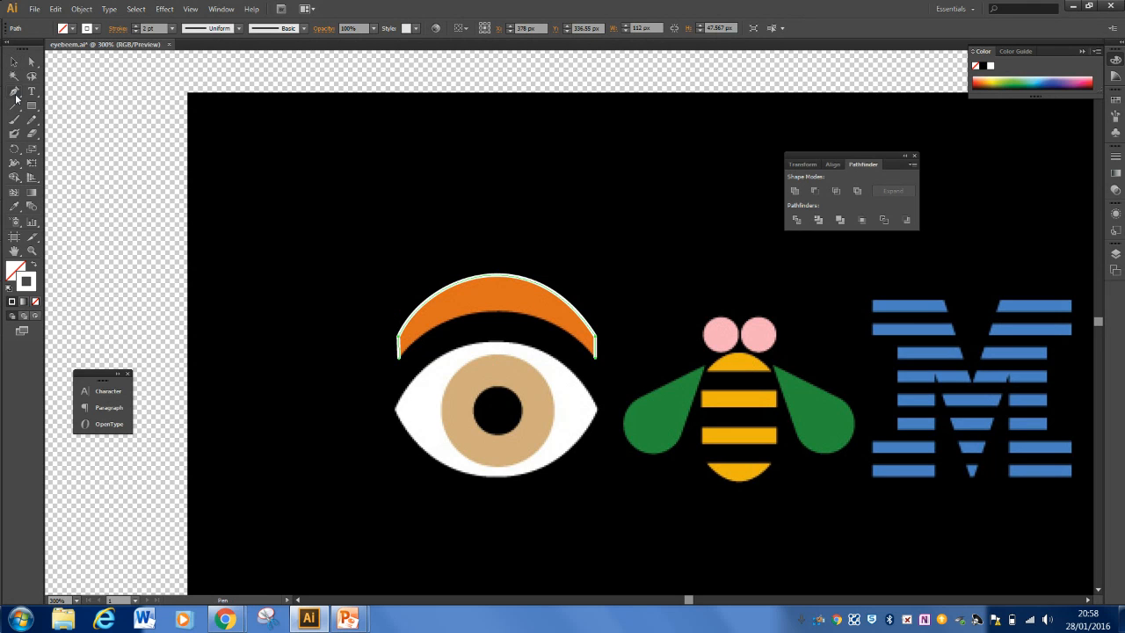
click(596, 363)
click(551, 318)
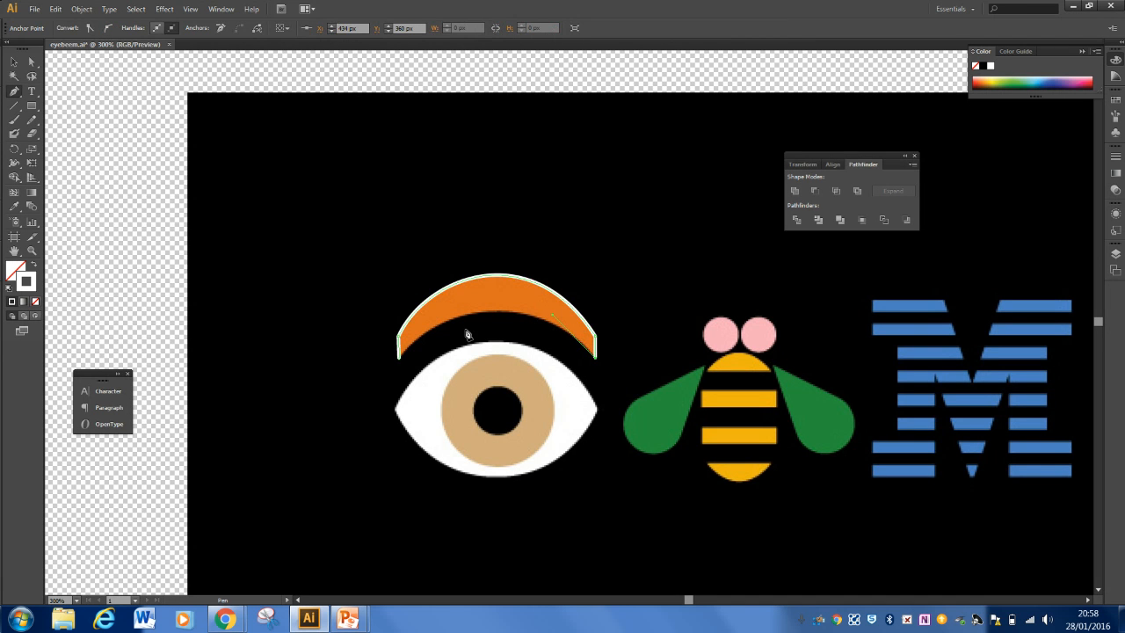
click(400, 363)
drag(371, 387, 322, 446)
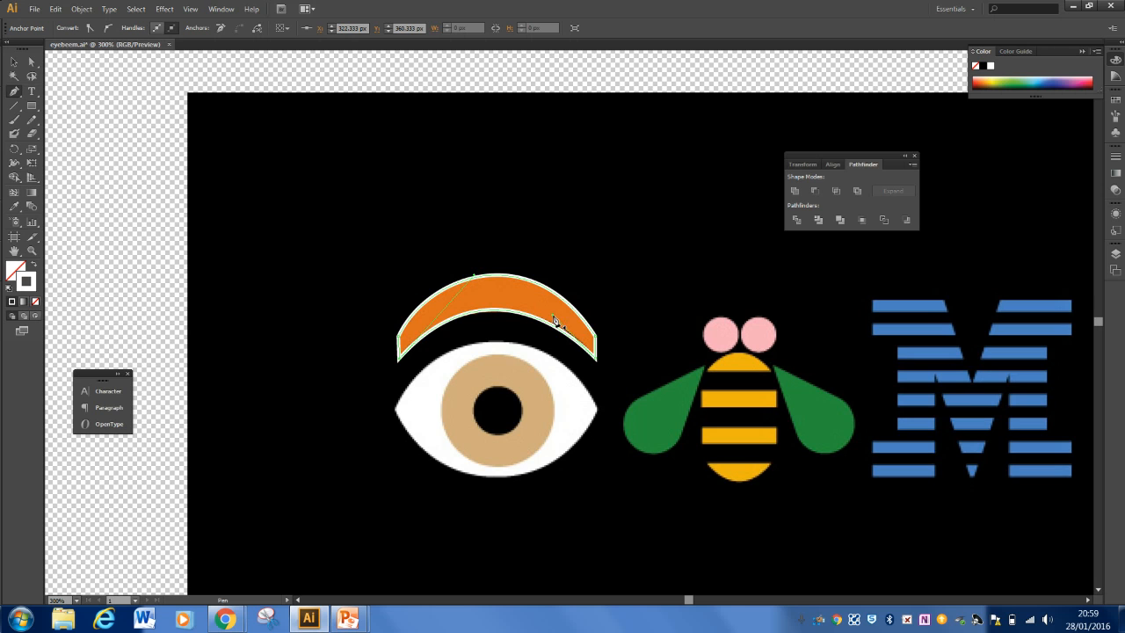
key(shift+c)
ctrl+click(548, 310)
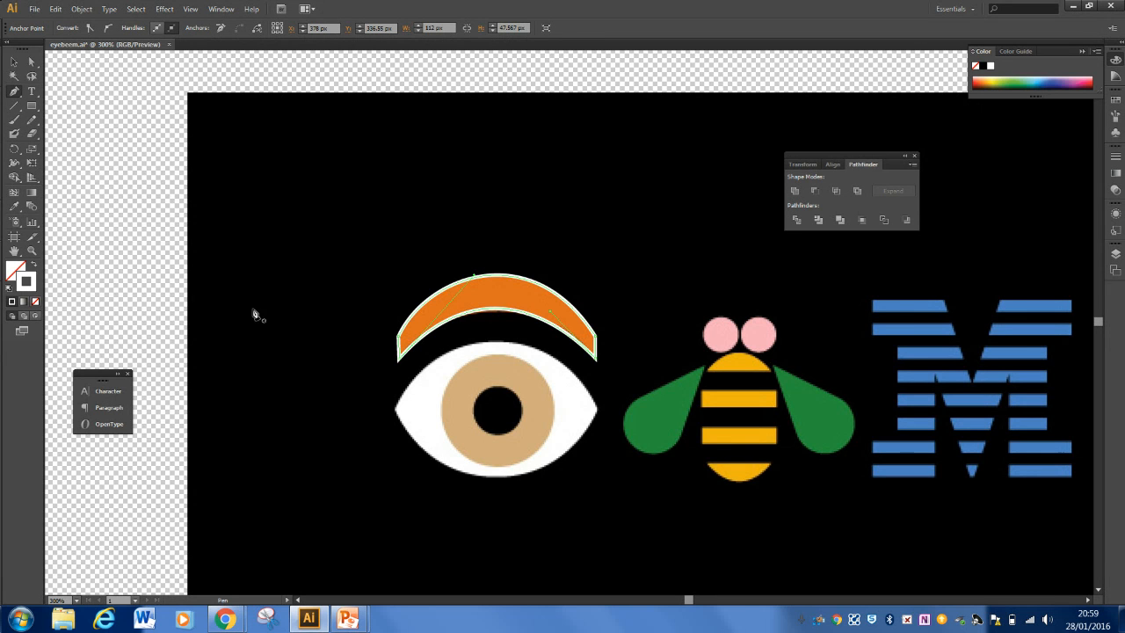
Step: Try changing the eyebrow outline's stroke to light blue 06C5F9
double_click(32, 280)
drag(174, 138, 179, 109)
drag(161, 58, 159, 43)
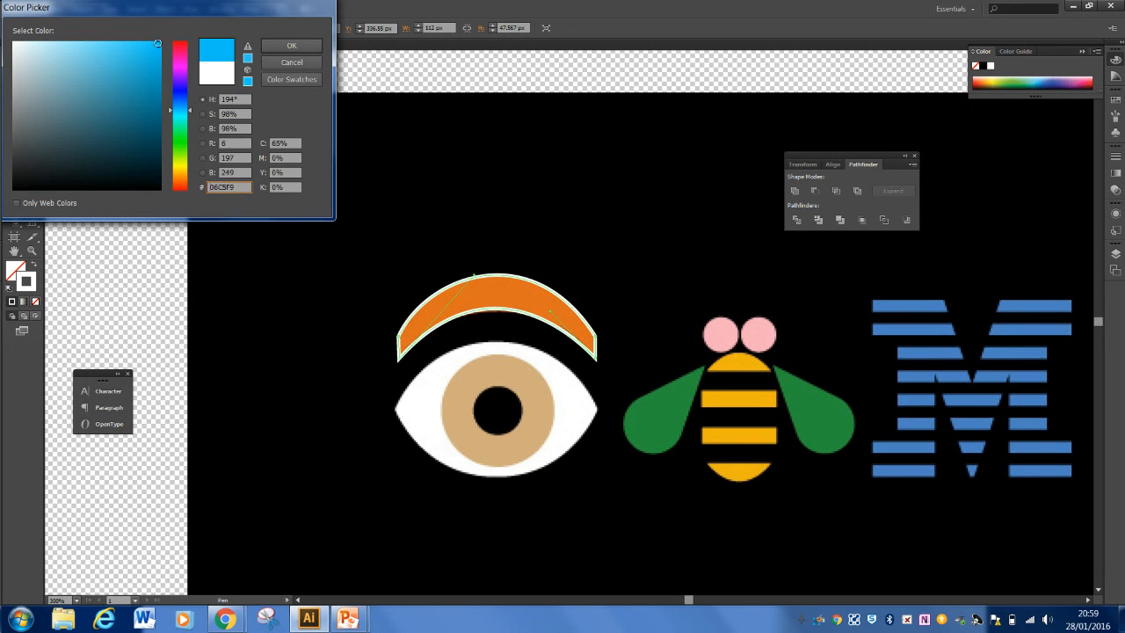
click(290, 46)
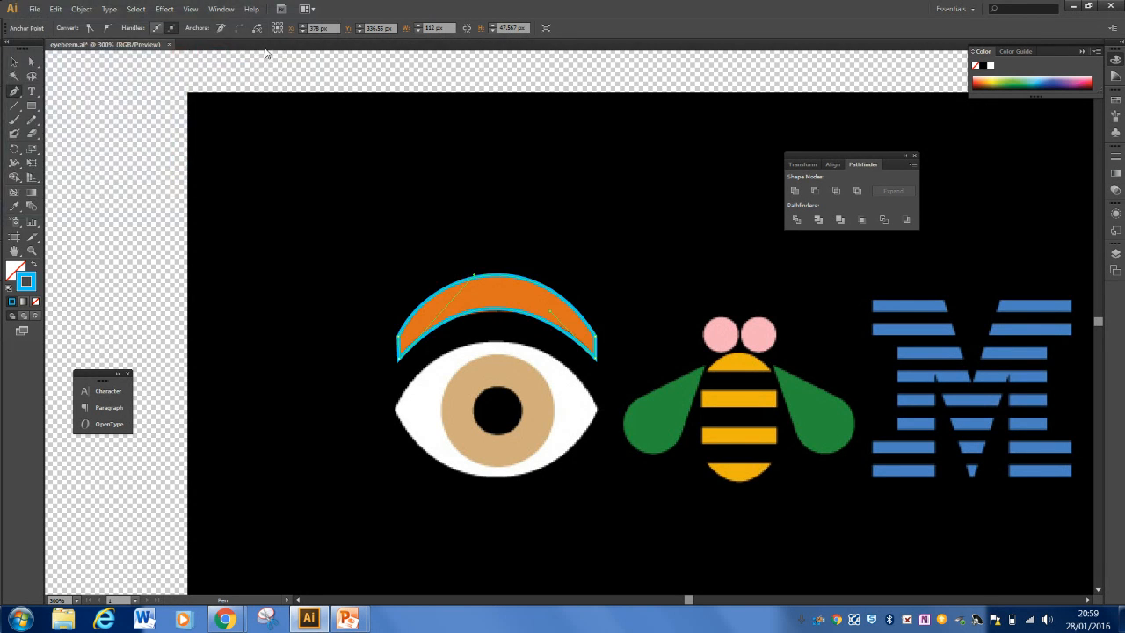
key(ctrl+z)
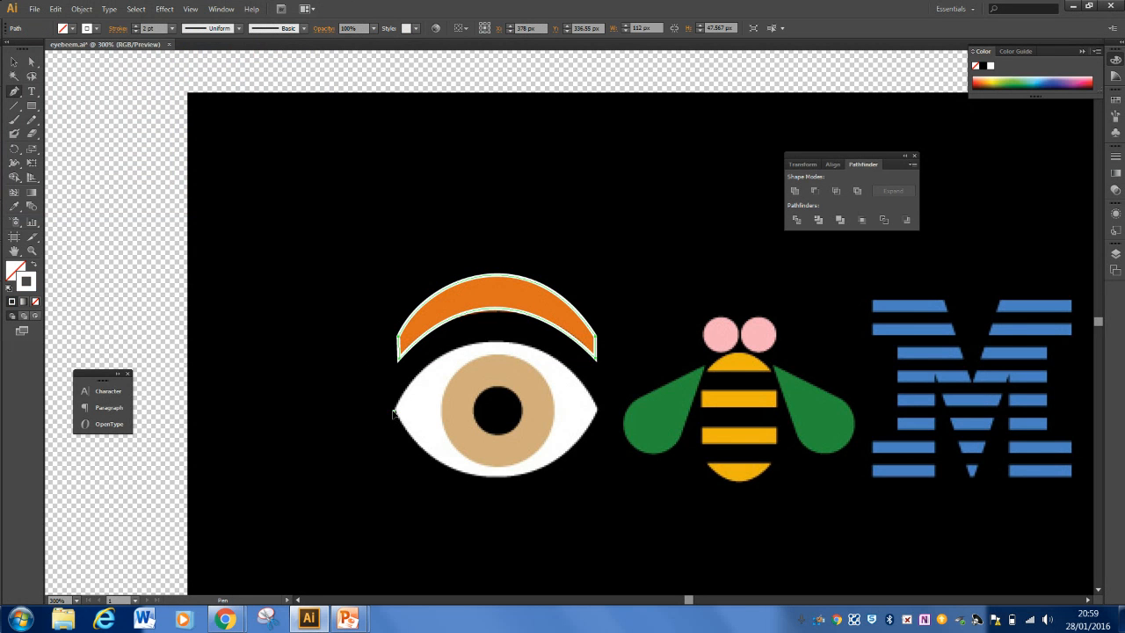
Step: Start the eye outline with a smooth anchor point at the eye's left corner and set its stroke to RGB Red
drag(394, 414, 403, 393)
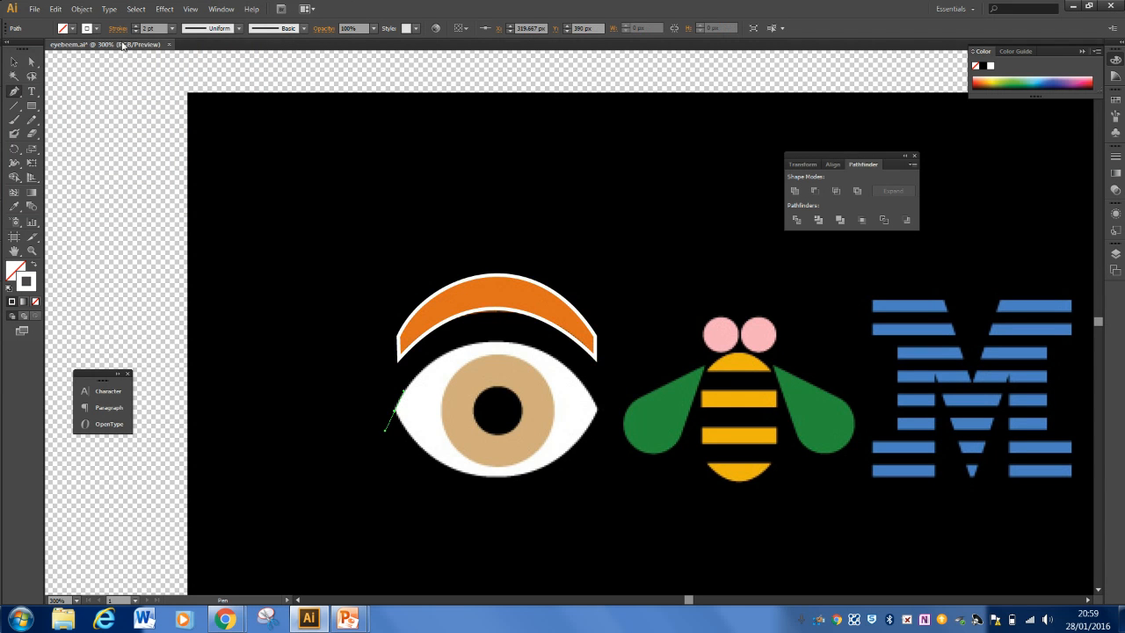
click(97, 29)
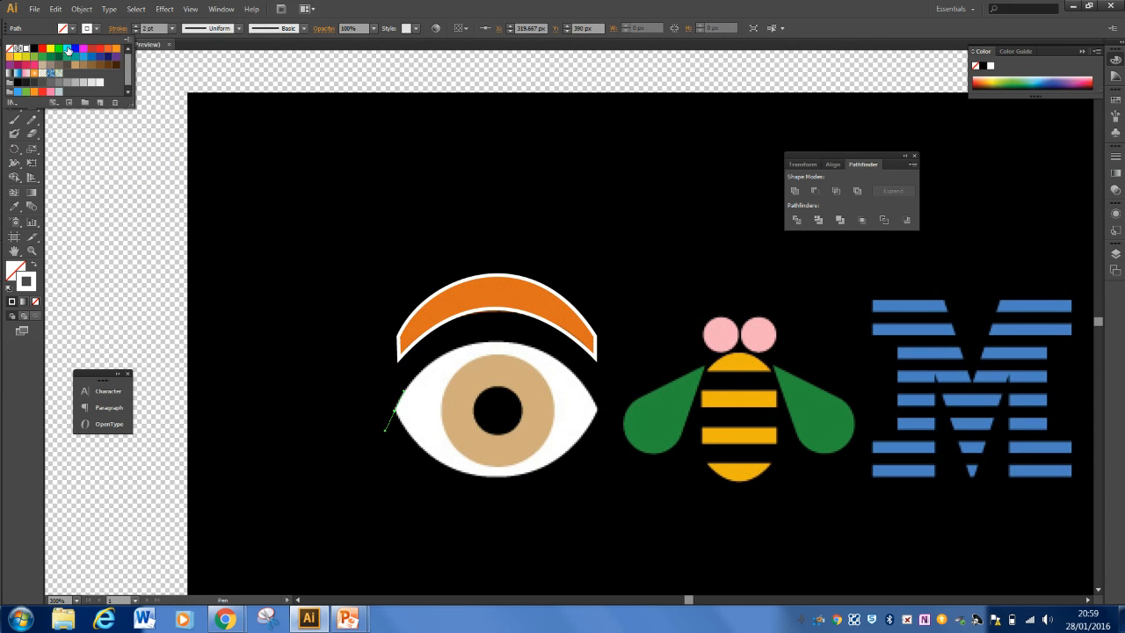
click(68, 49)
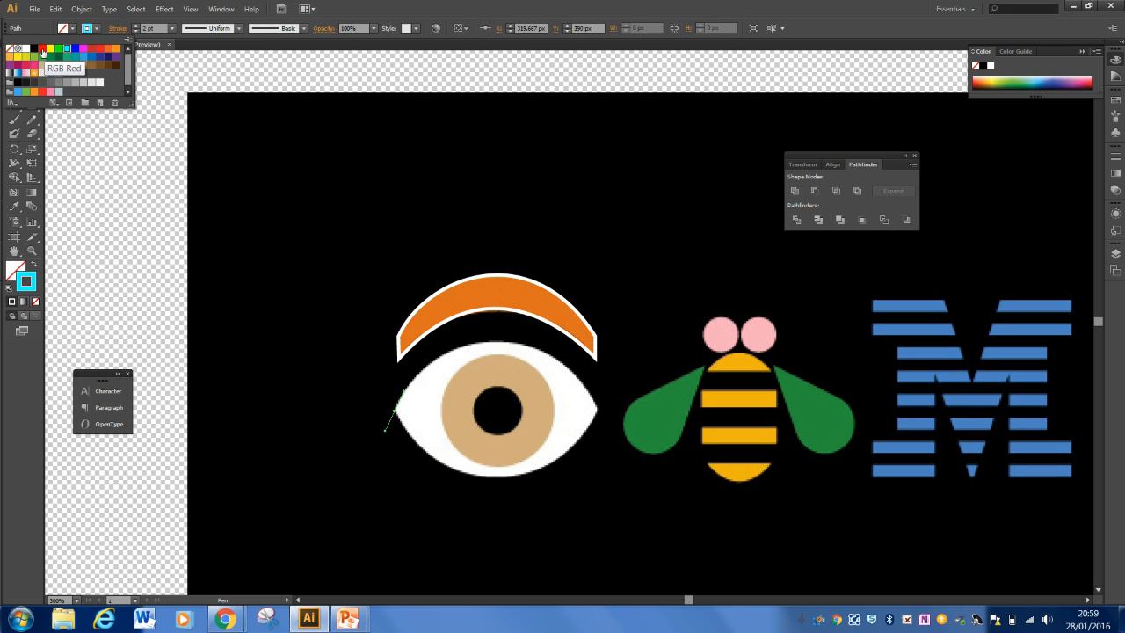
click(42, 51)
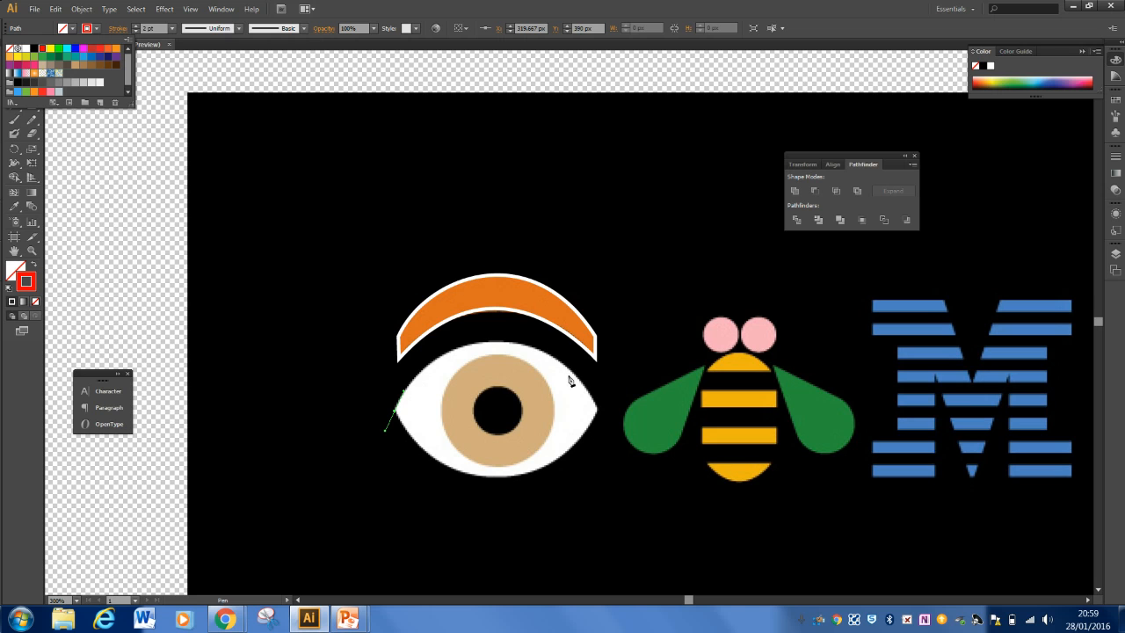
Step: Lengthen the starting point's upper handle and draw the eye's upper curve to a smooth anchor at the right corner
key(alt)
alt+click(405, 392)
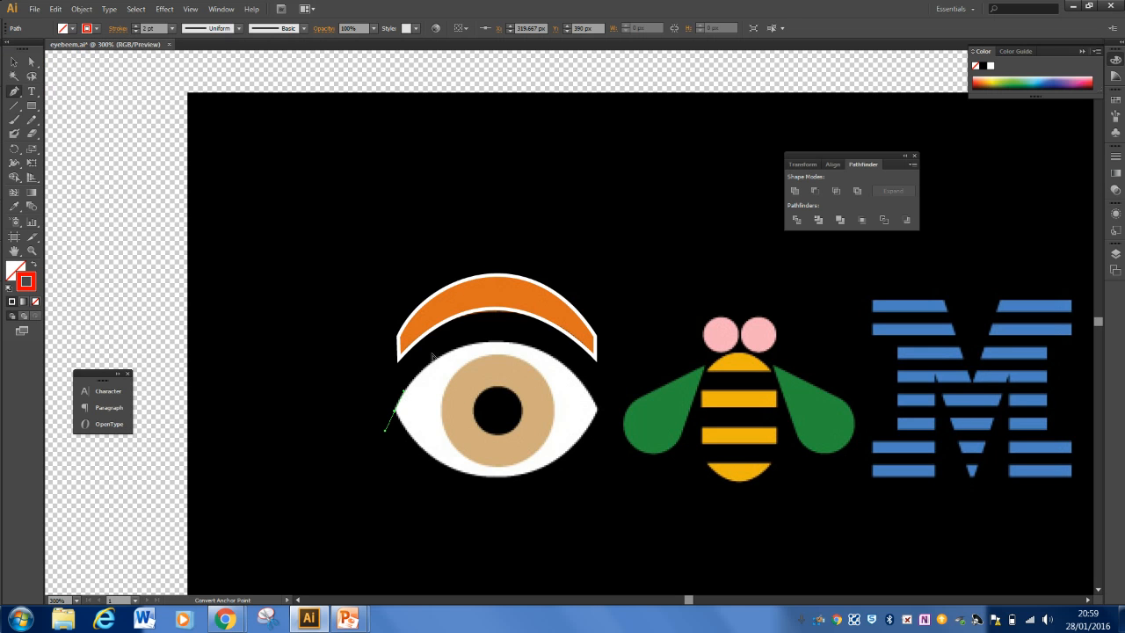
drag(404, 393, 427, 349)
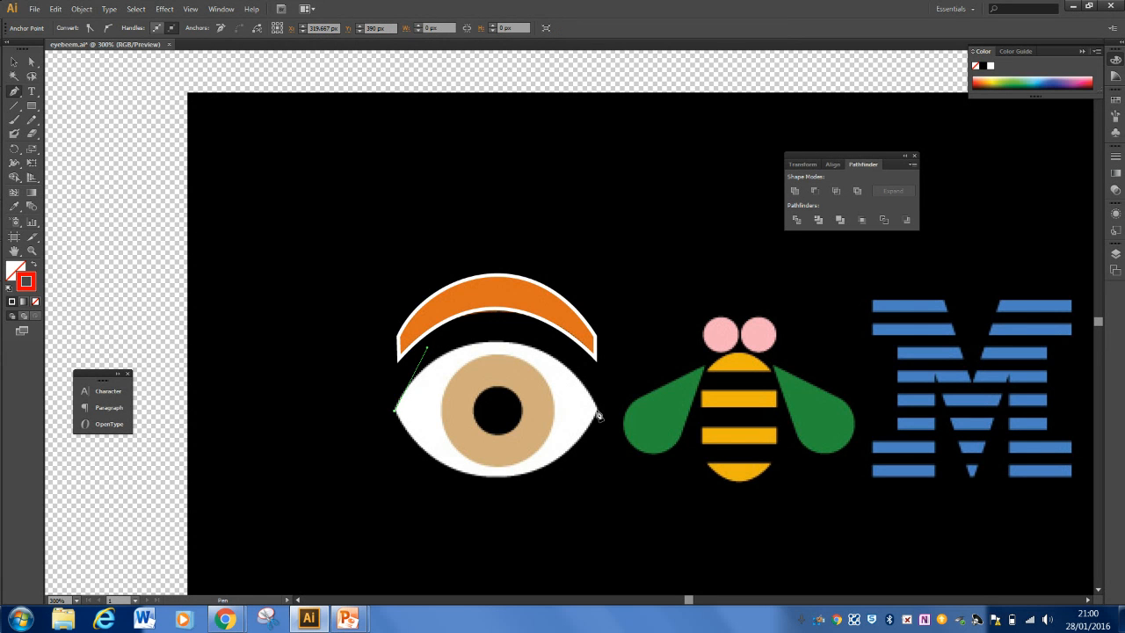
drag(597, 416, 621, 460)
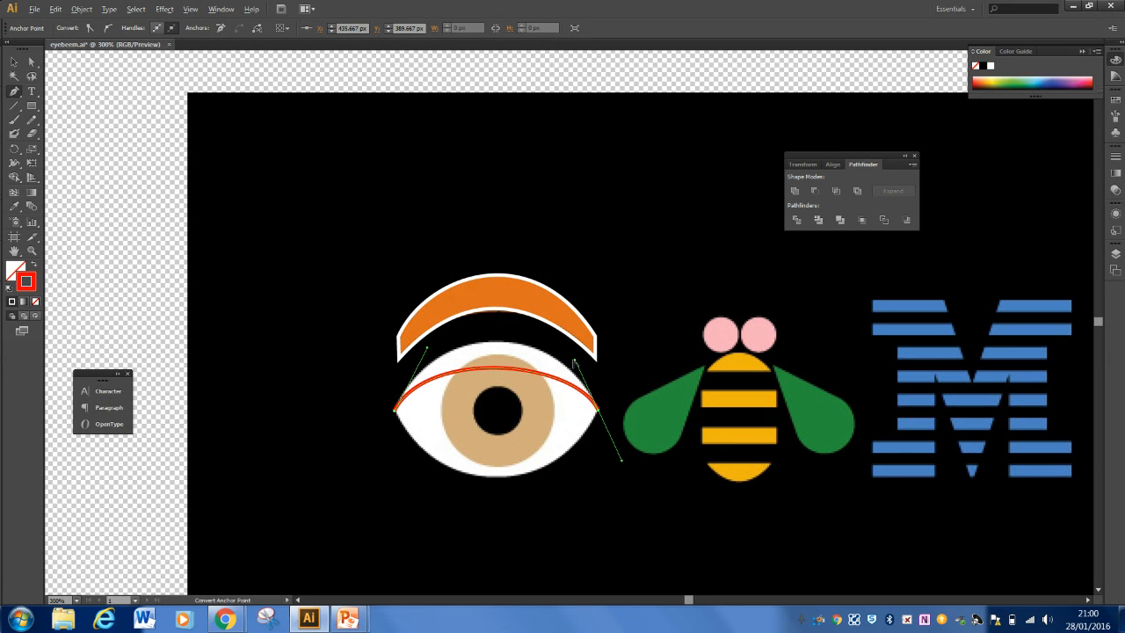
Step: Adjust the direction handles at both eye corners so the path follows the upper edge of the eye
mouse_move(573, 360)
mouse_down()
mouse_move(546, 297)
mouse_move(534, 297)
mouse_up()
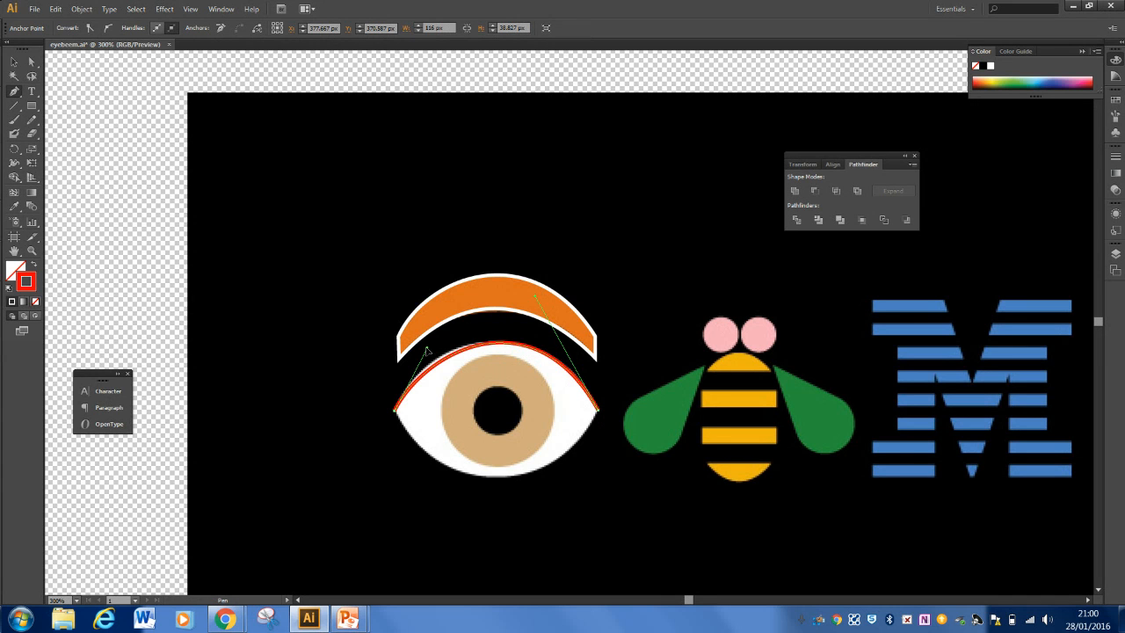
drag(396, 410, 384, 431)
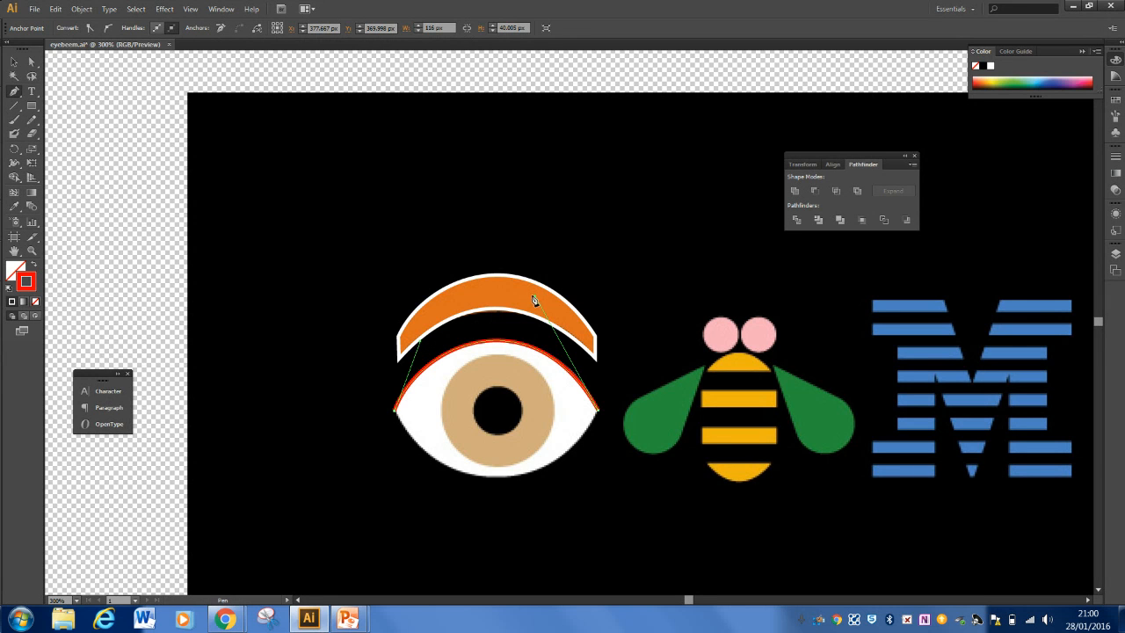
drag(535, 302, 539, 303)
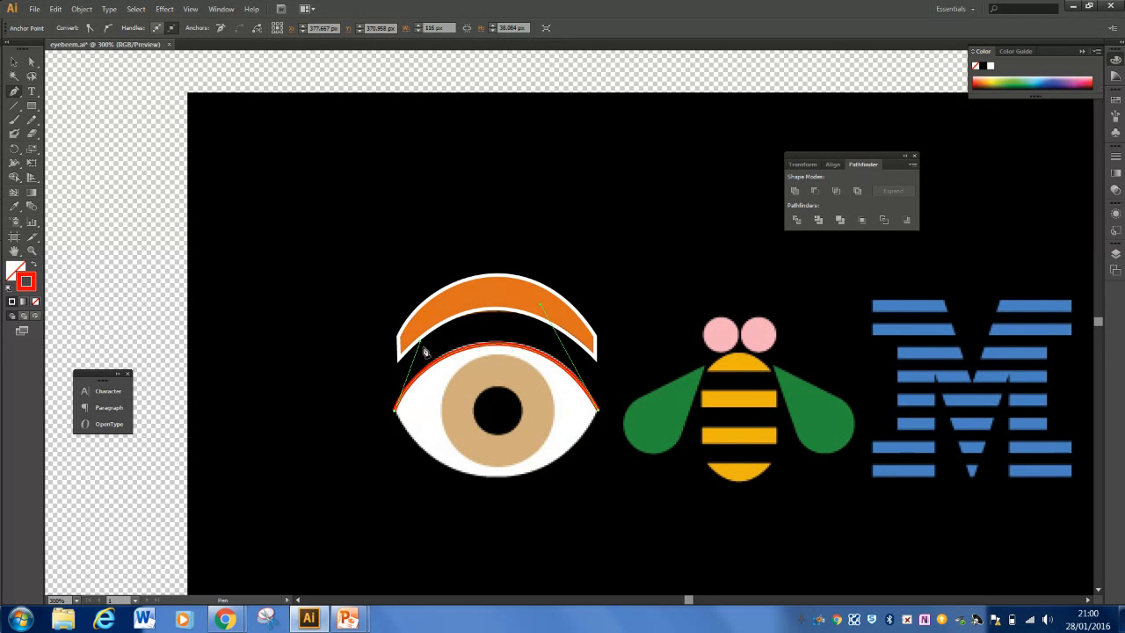
drag(420, 345, 423, 333)
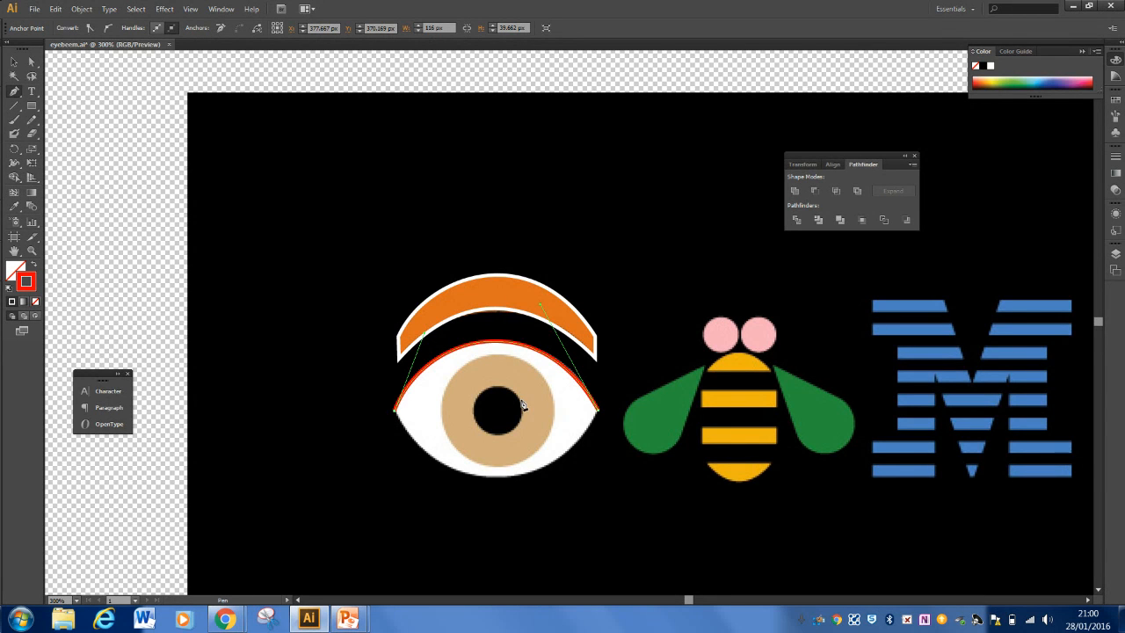
Step: Pull a separate downward handle from the eye's right corner and close the path along the lower curve at the left corner
key(shift+c)
click(599, 417)
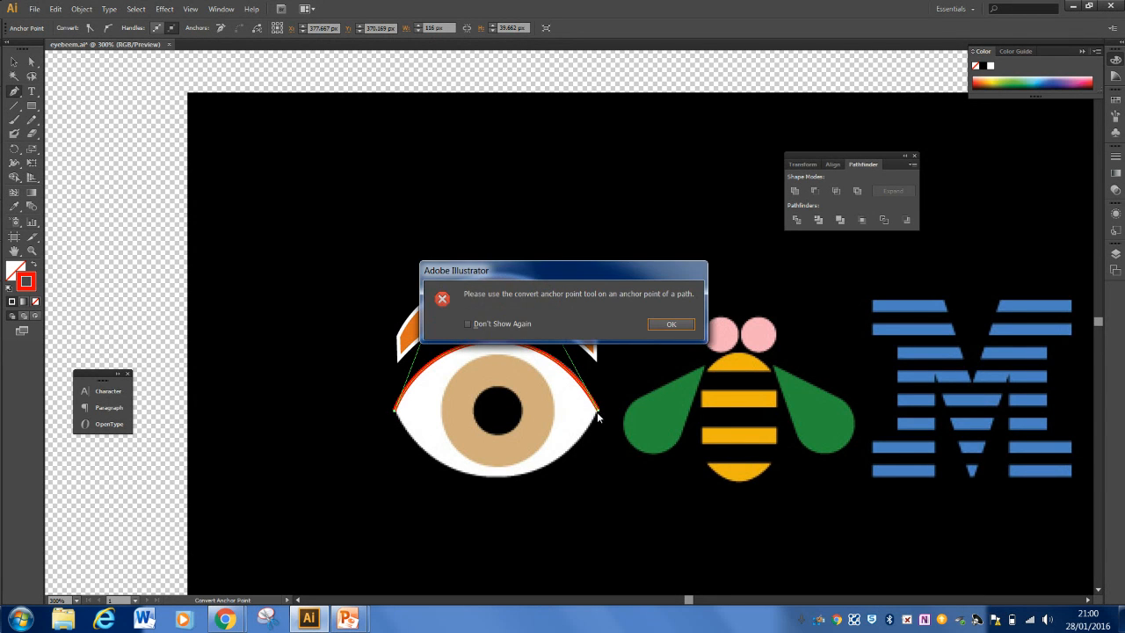
click(657, 325)
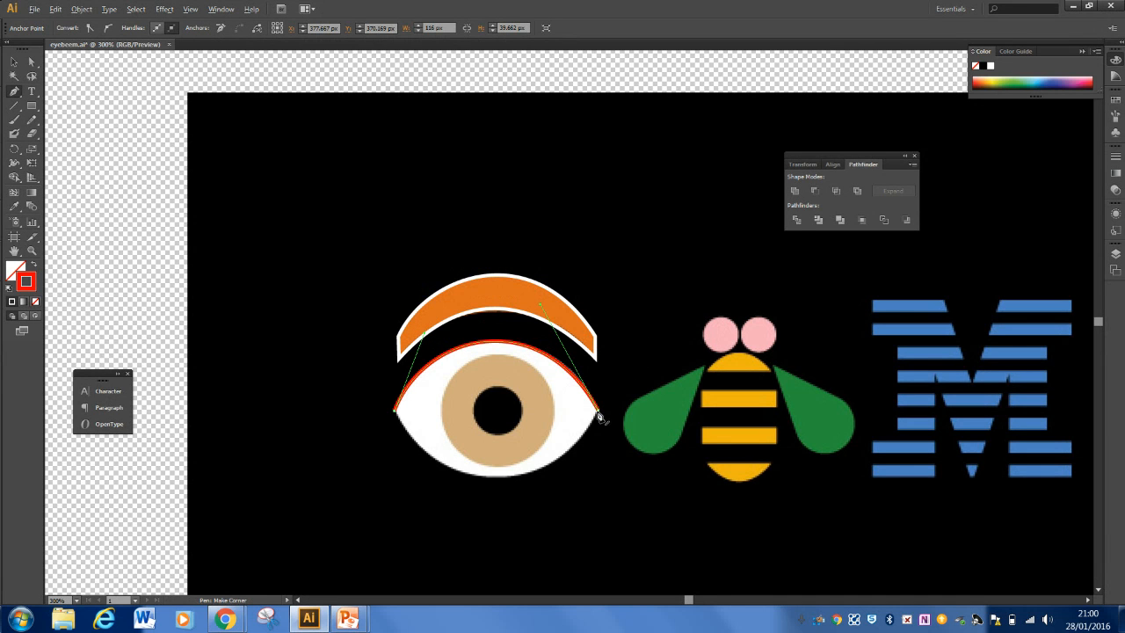
drag(599, 411, 544, 499)
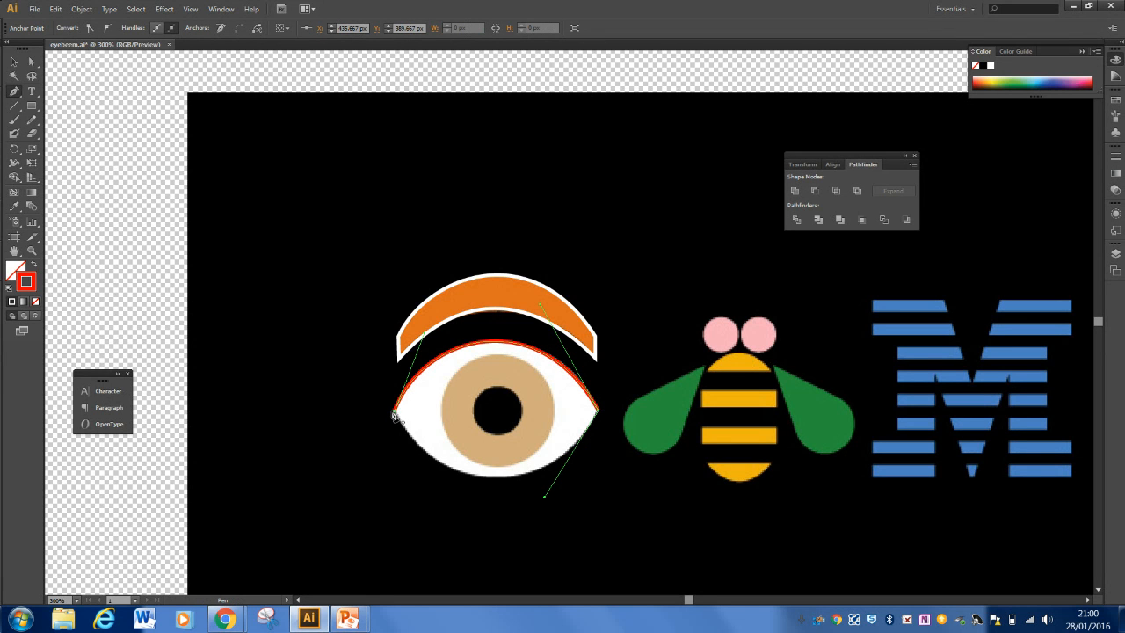
click(393, 414)
mouse_move(394, 413)
mouse_down()
mouse_move(357, 376)
mouse_move(372, 351)
mouse_move(342, 325)
mouse_up()
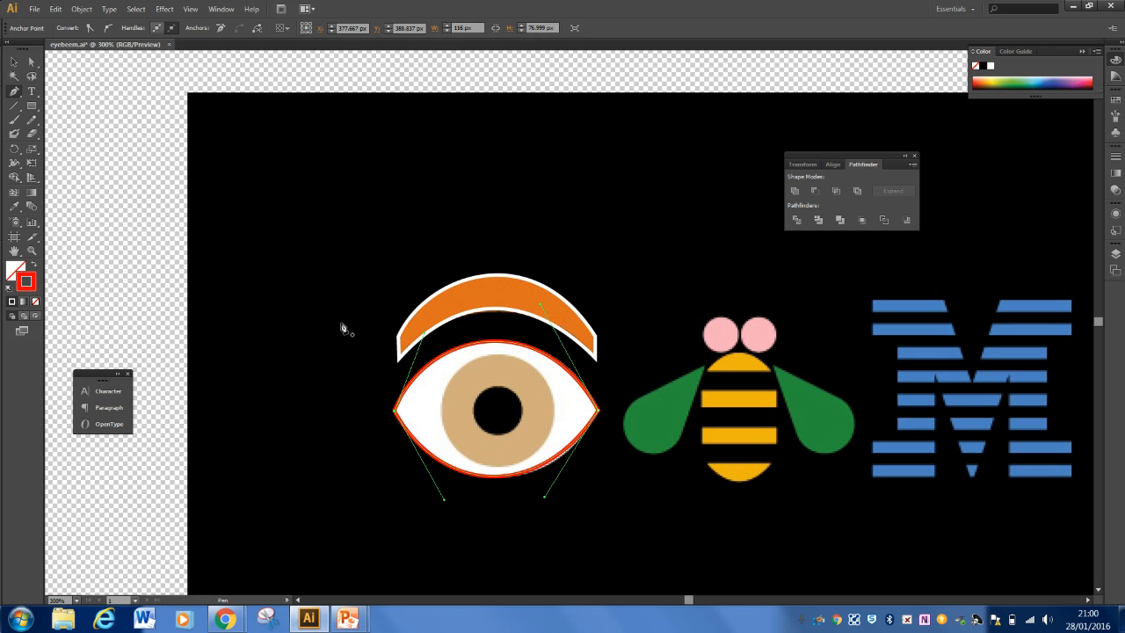
Step: Extend the right corner's lower handle slightly so the outline fits the eye's lower edge
click(543, 502)
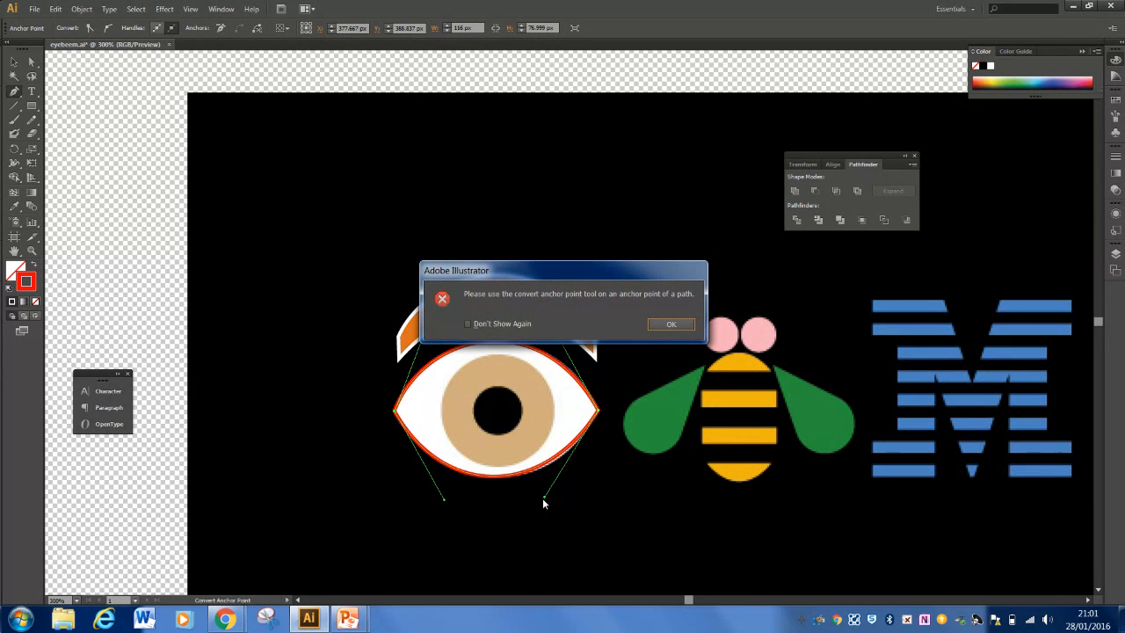
click(665, 326)
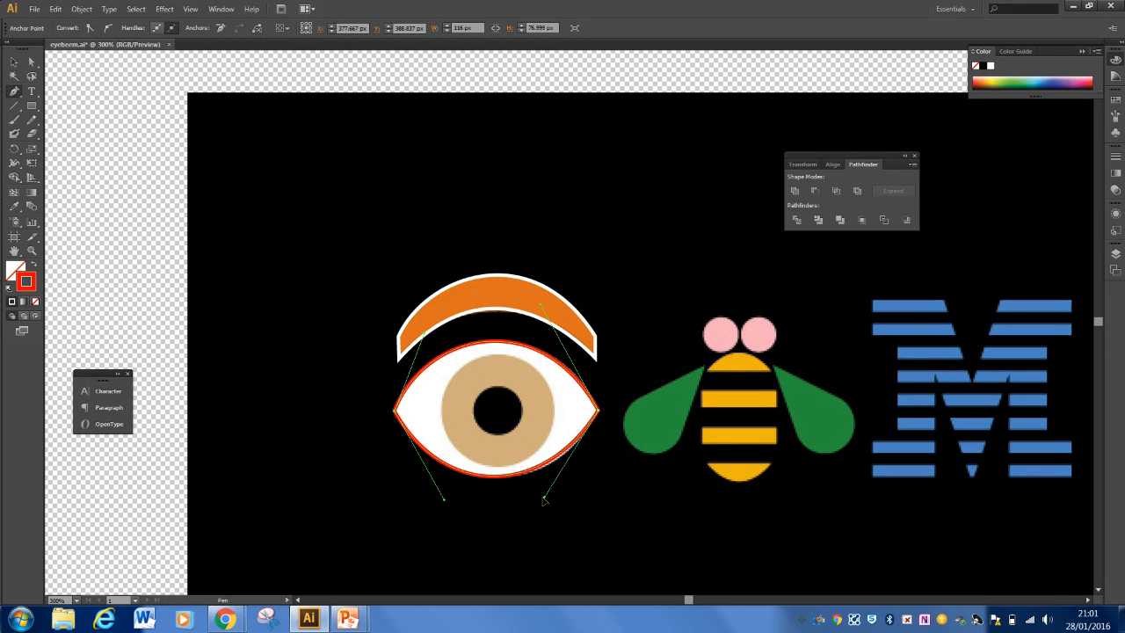
drag(543, 501, 543, 508)
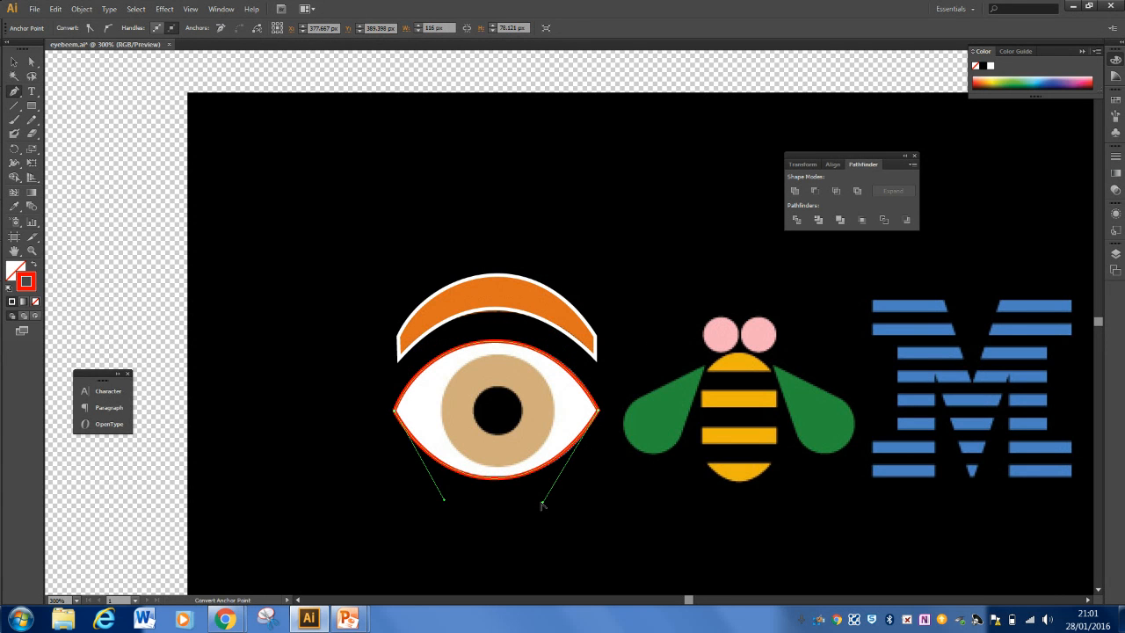
Step: Trace the iris with a circle about 65 px wide and the pupil with a circle about 29 px wide using the Ellipse tool
click(33, 107)
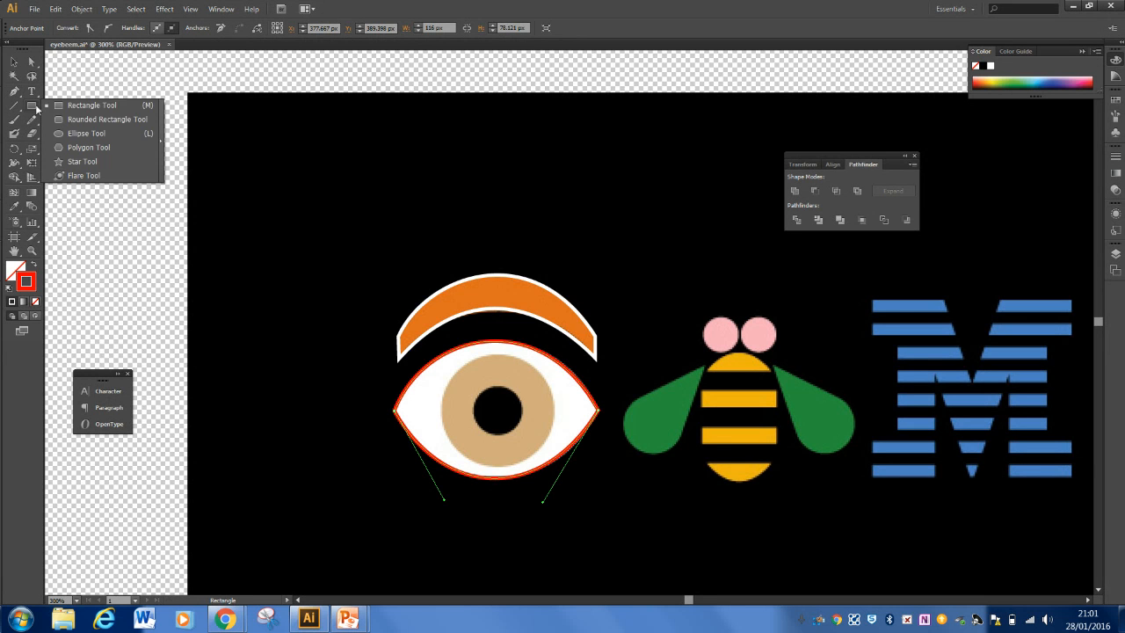
drag(36, 108, 85, 133)
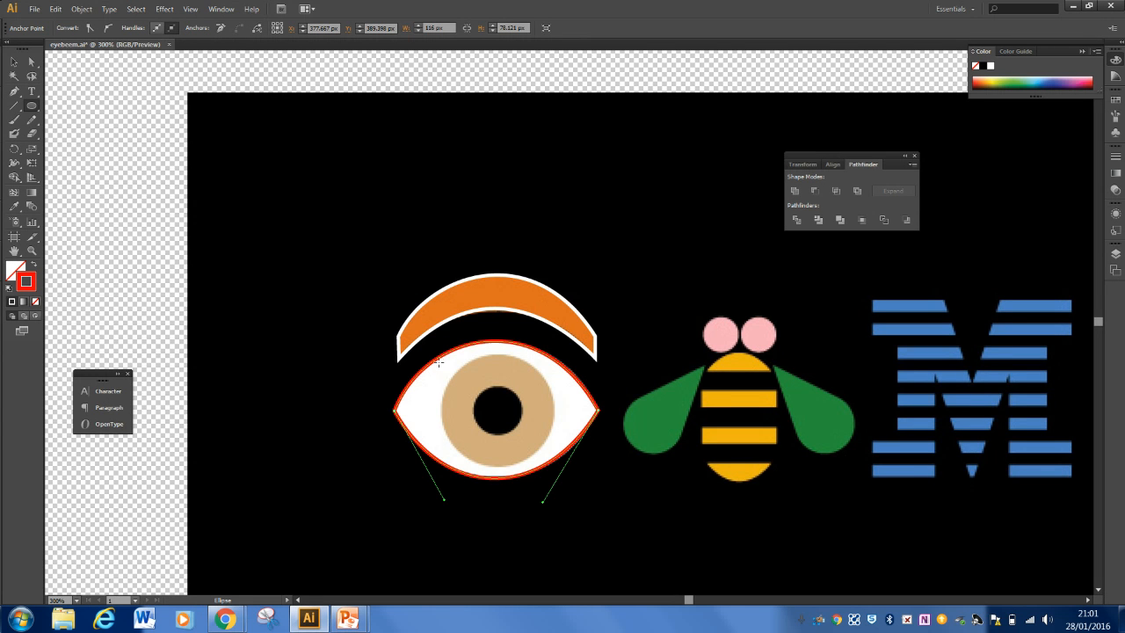
drag(438, 358, 550, 450)
key(Up)
key(Up)
key(Up)
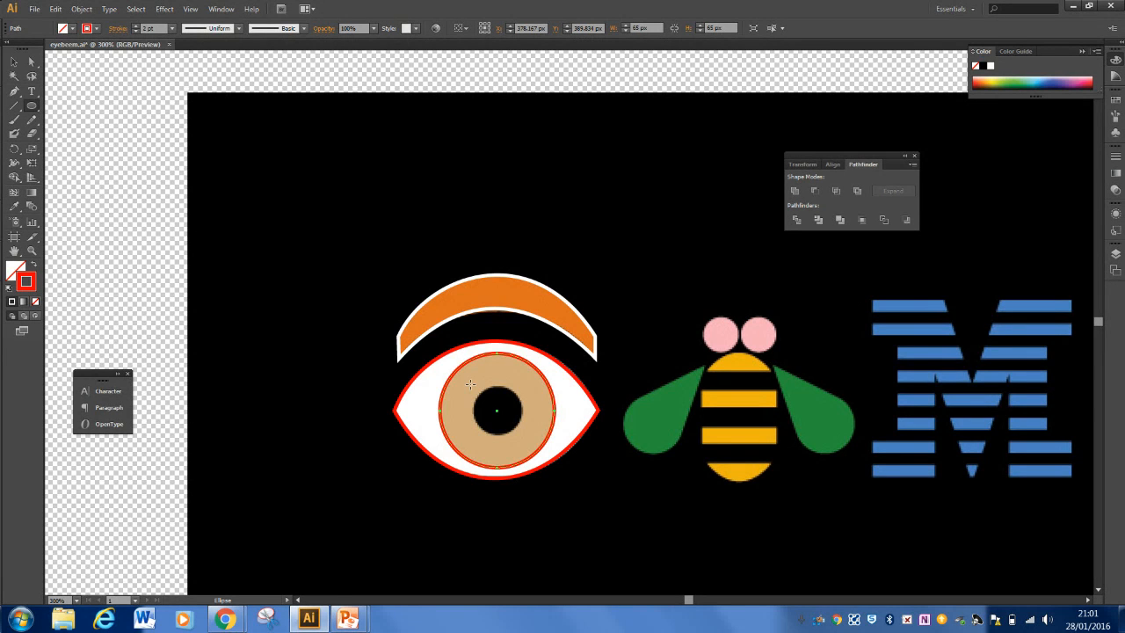
drag(494, 406, 519, 434)
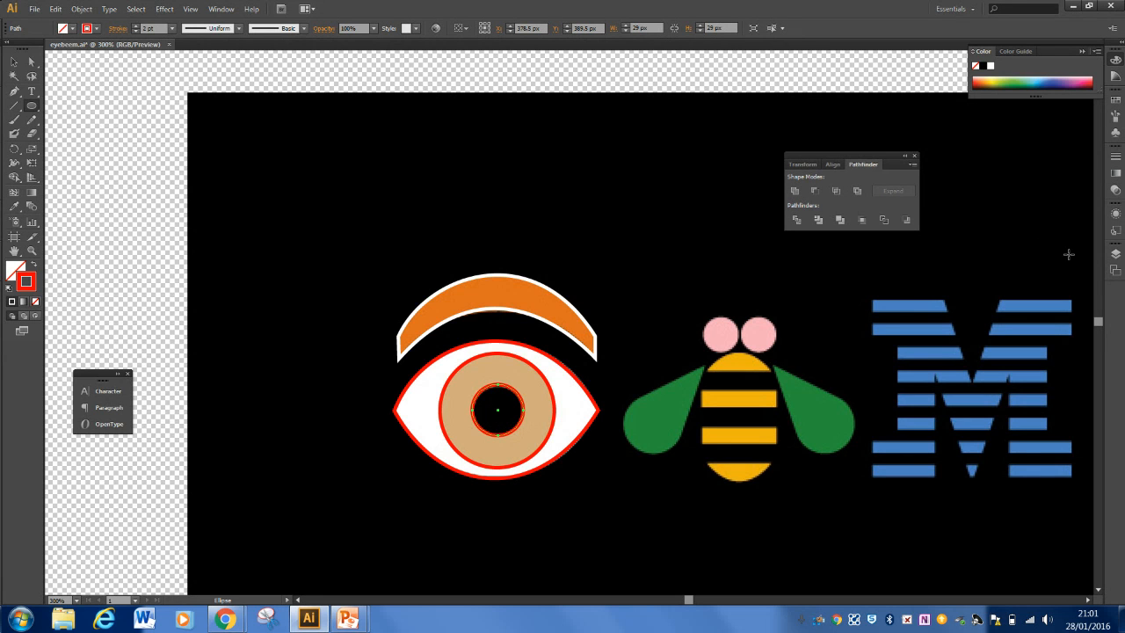
Step: Display the document's layers and start Windows Magnifier
click(1115, 255)
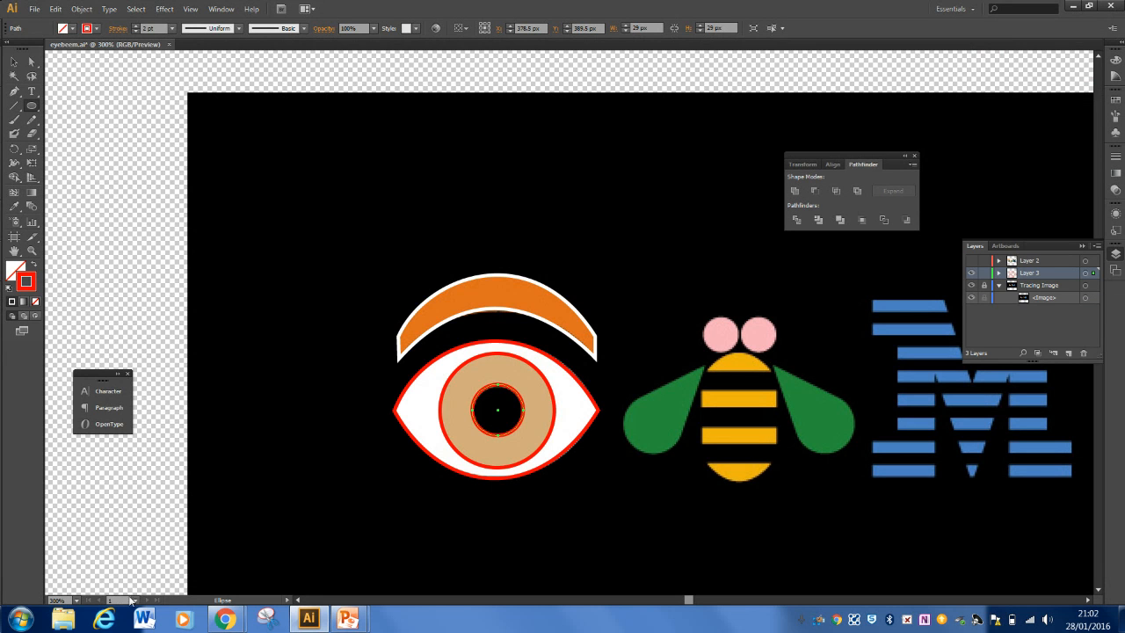
click(19, 618)
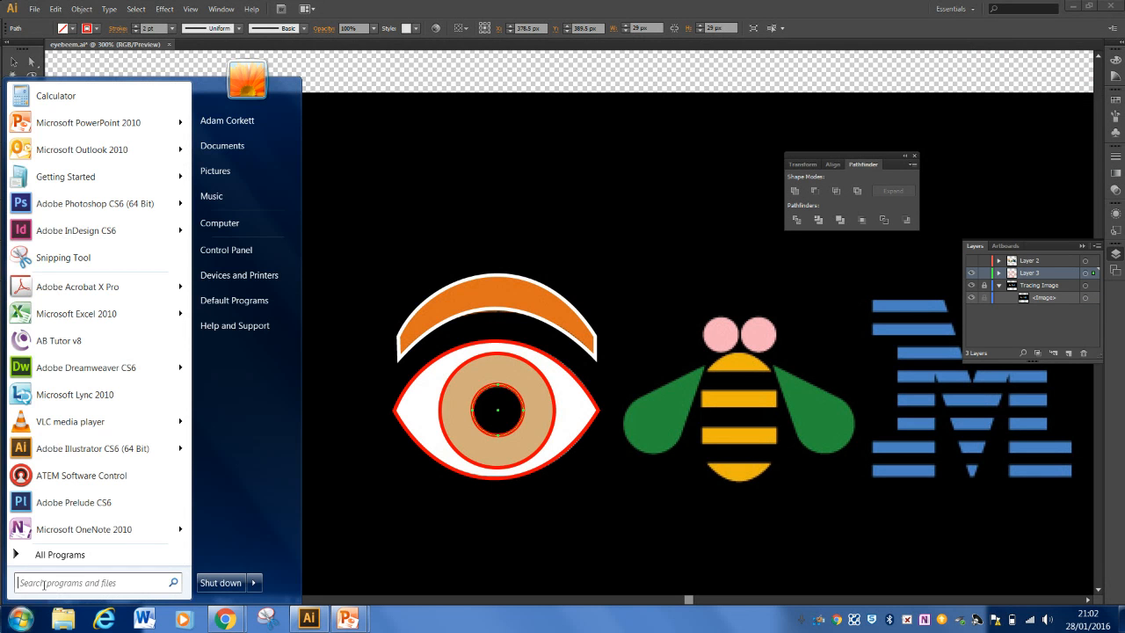
text(magnif)
key(Return)
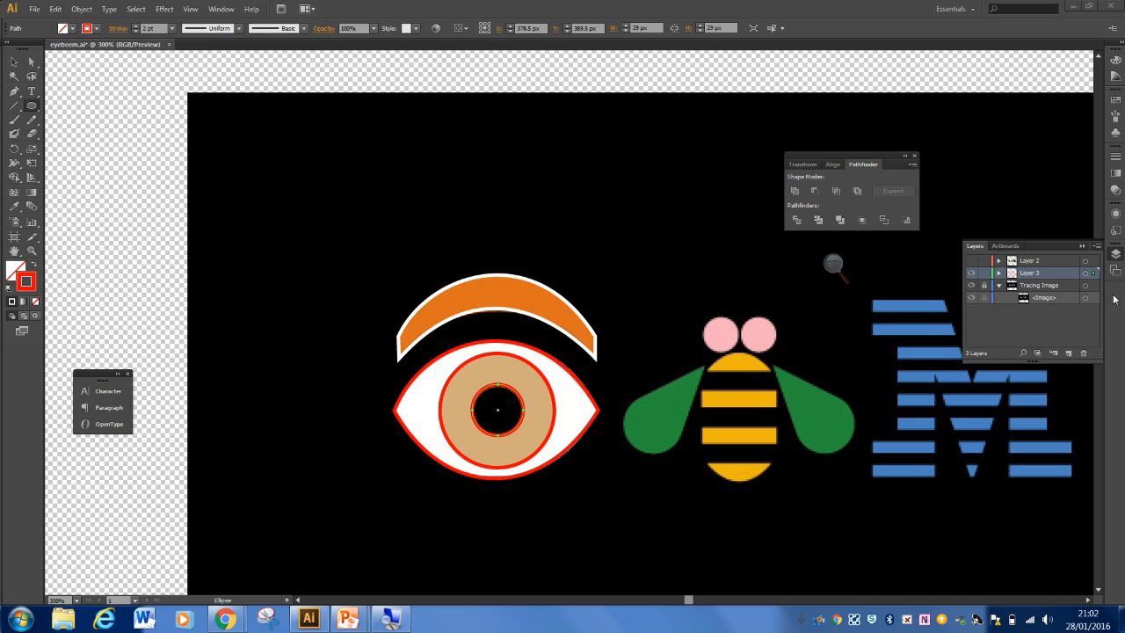
Step: Hide the Tracing Image layer, collapse its contents and review the individual paths inside Layer 3
click(970, 286)
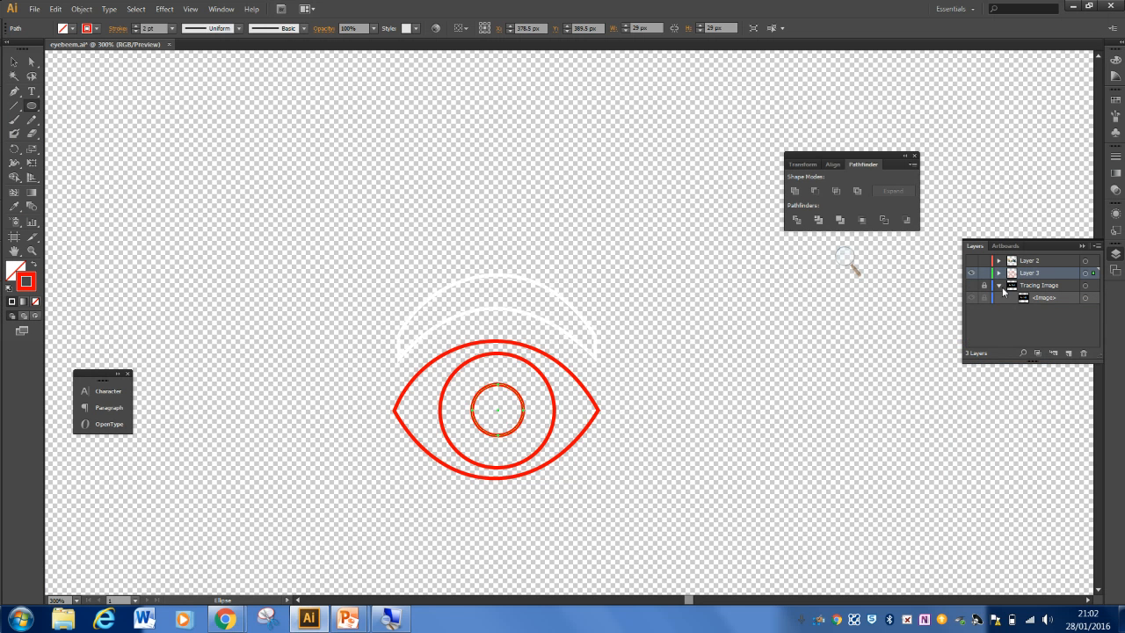
click(999, 286)
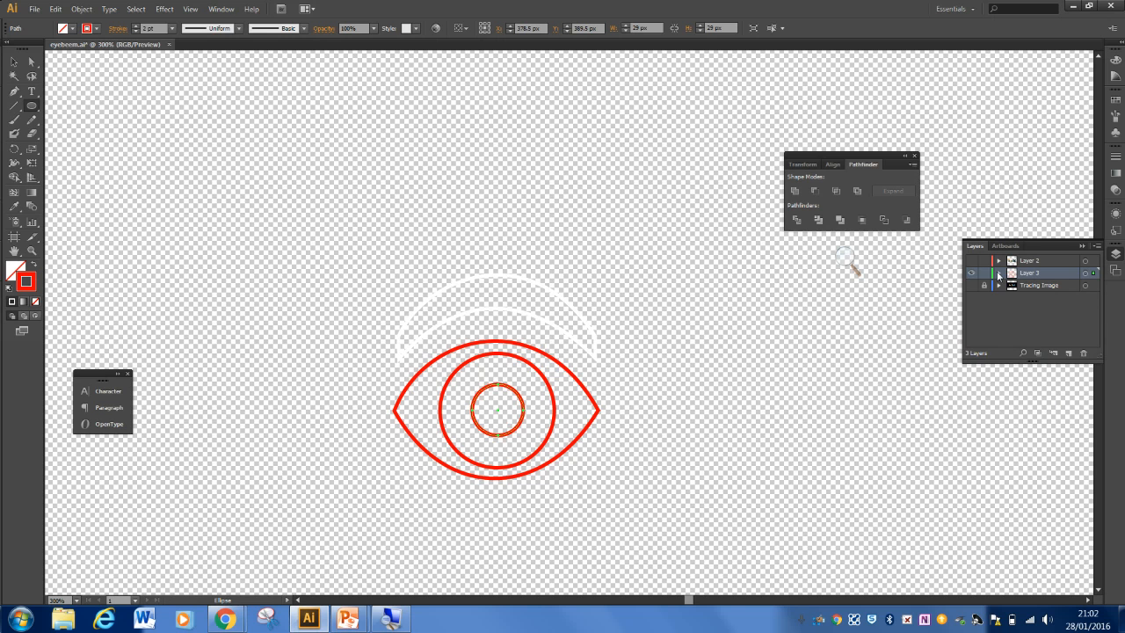
click(999, 274)
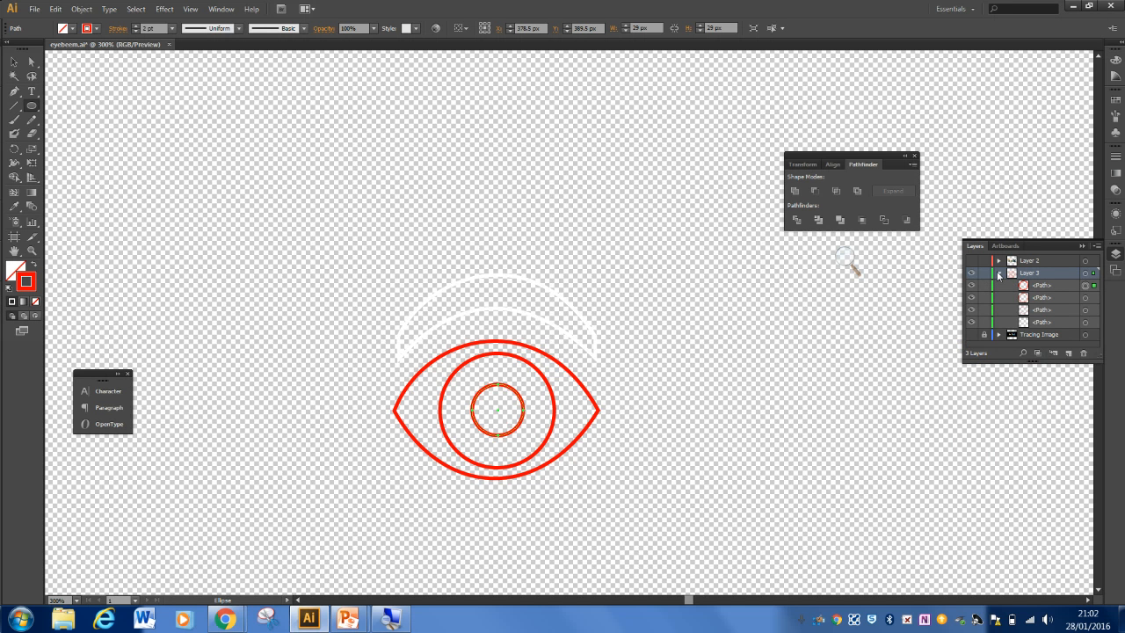
click(1044, 299)
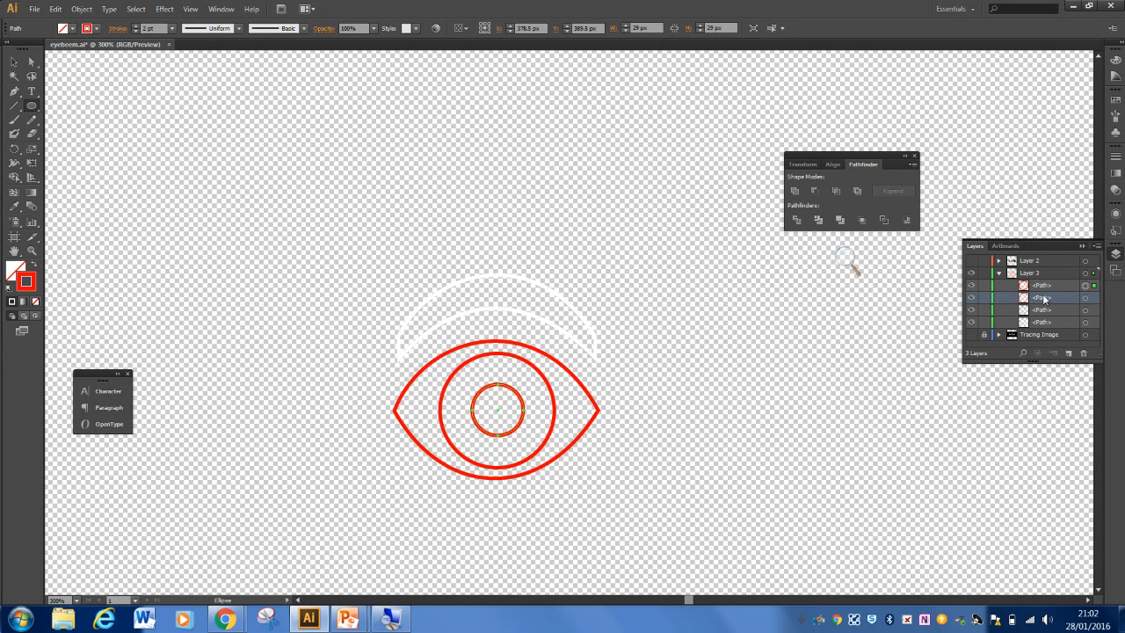
click(1045, 314)
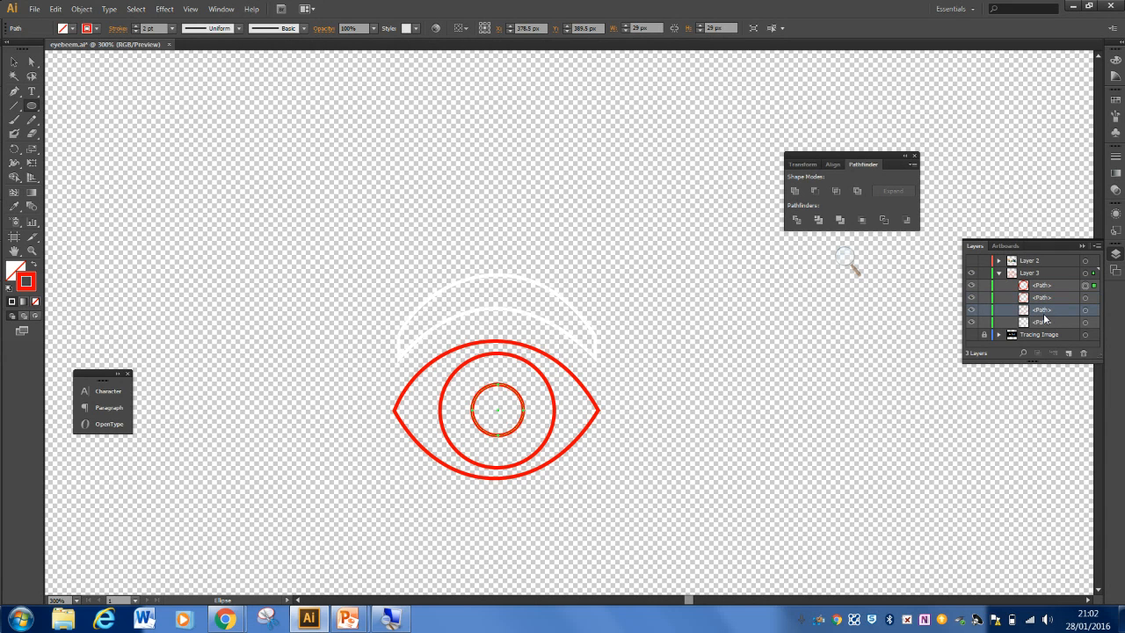
click(1043, 325)
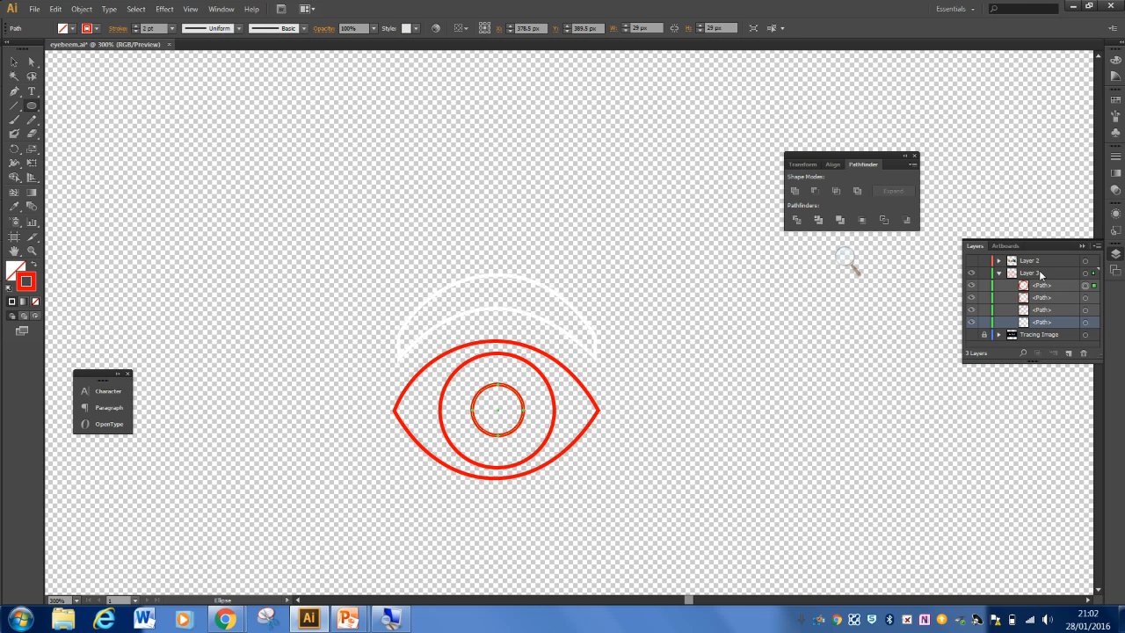
click(997, 274)
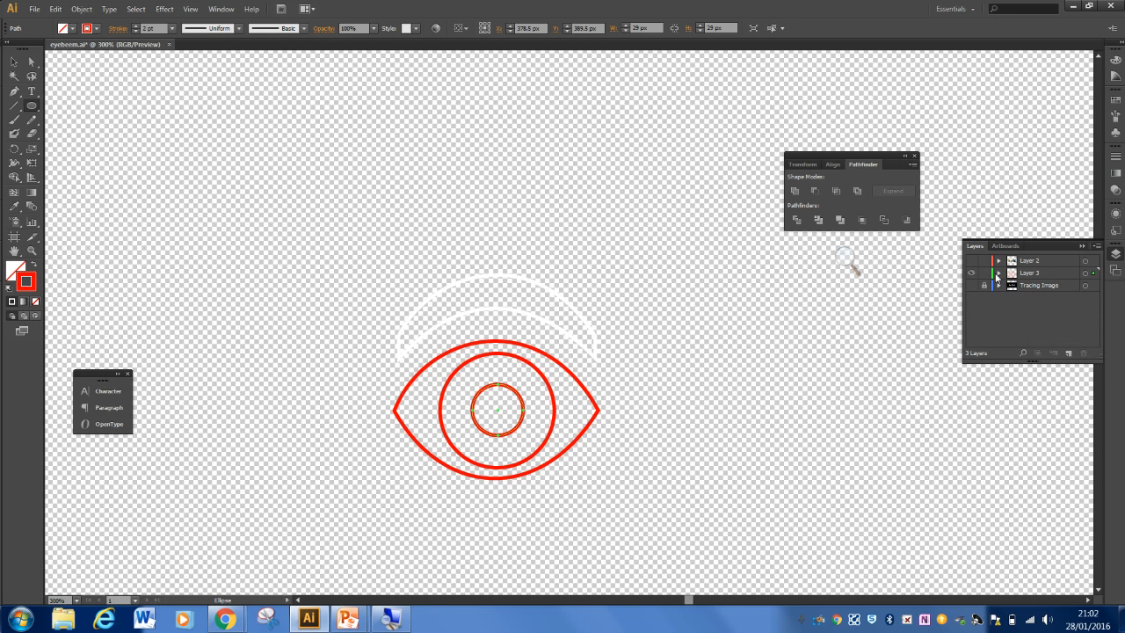
Step: Reposition the Magnifier control, put the layer list away and switch to the Selection tool
drag(849, 264, 791, 262)
click(786, 267)
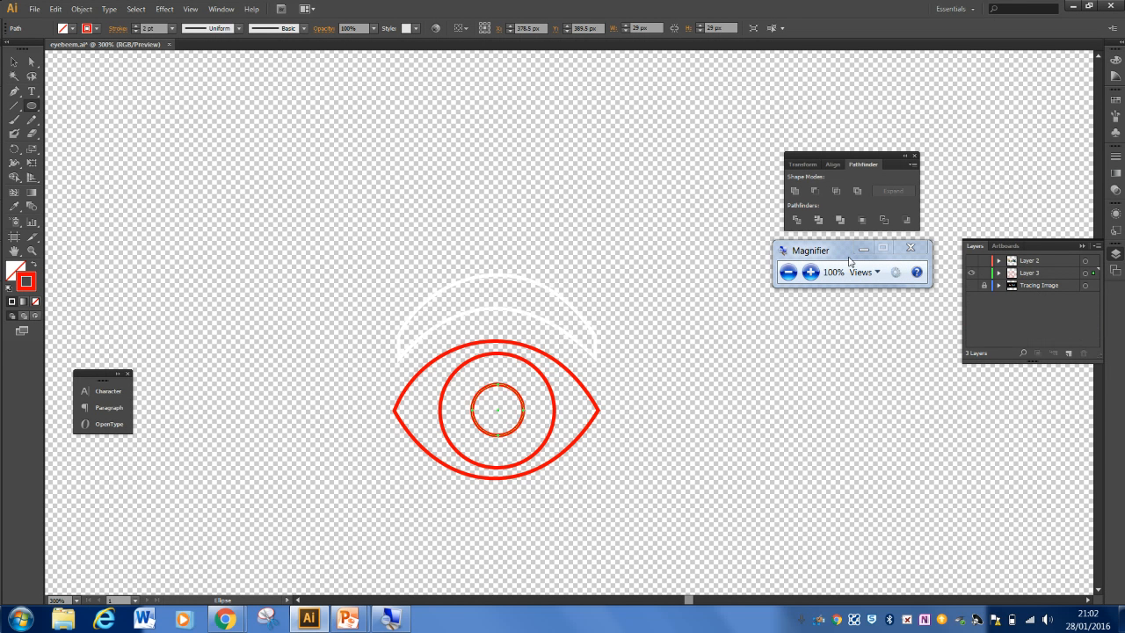
click(1077, 247)
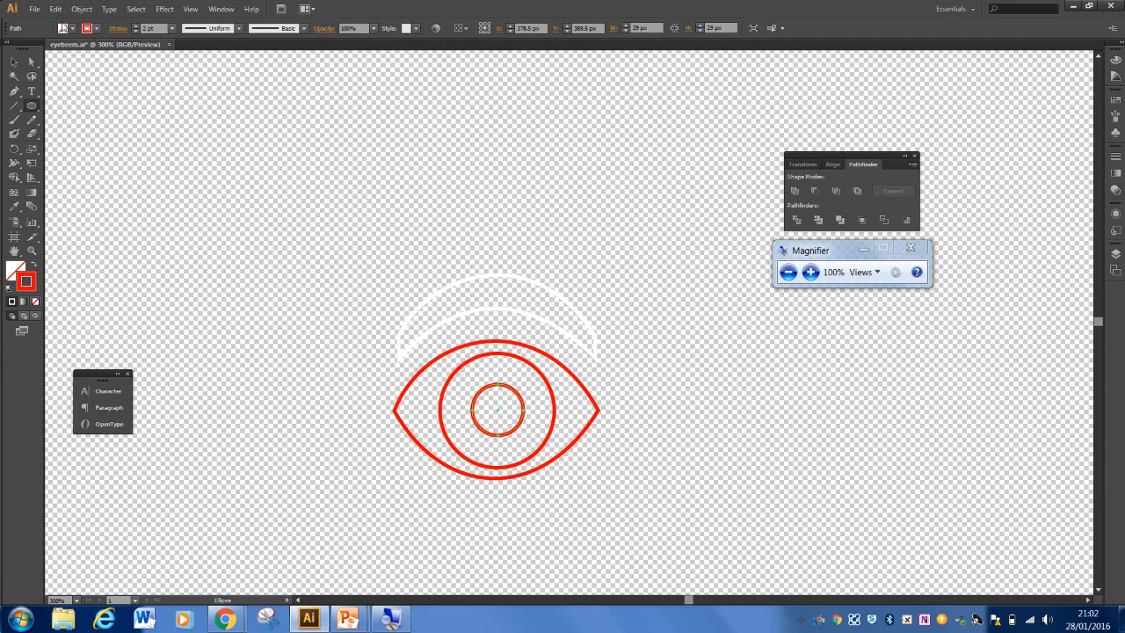
key(v)
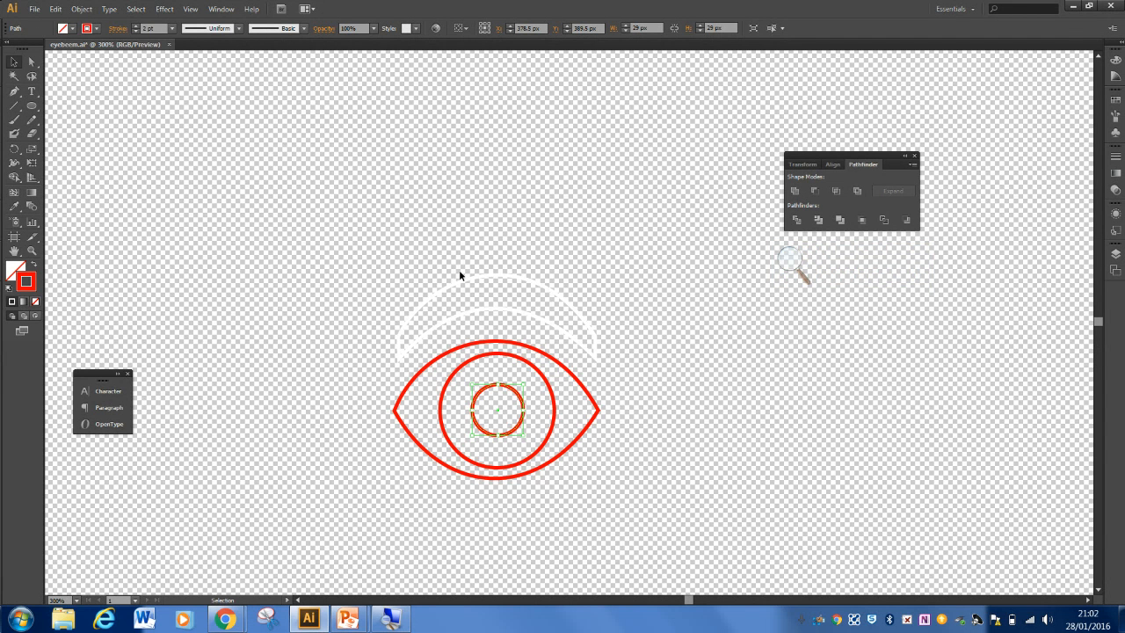
Step: Colour both the stroke and the fill of the eyebrow shape with the orange swatch R=247 G=147 B=30
click(458, 278)
click(458, 280)
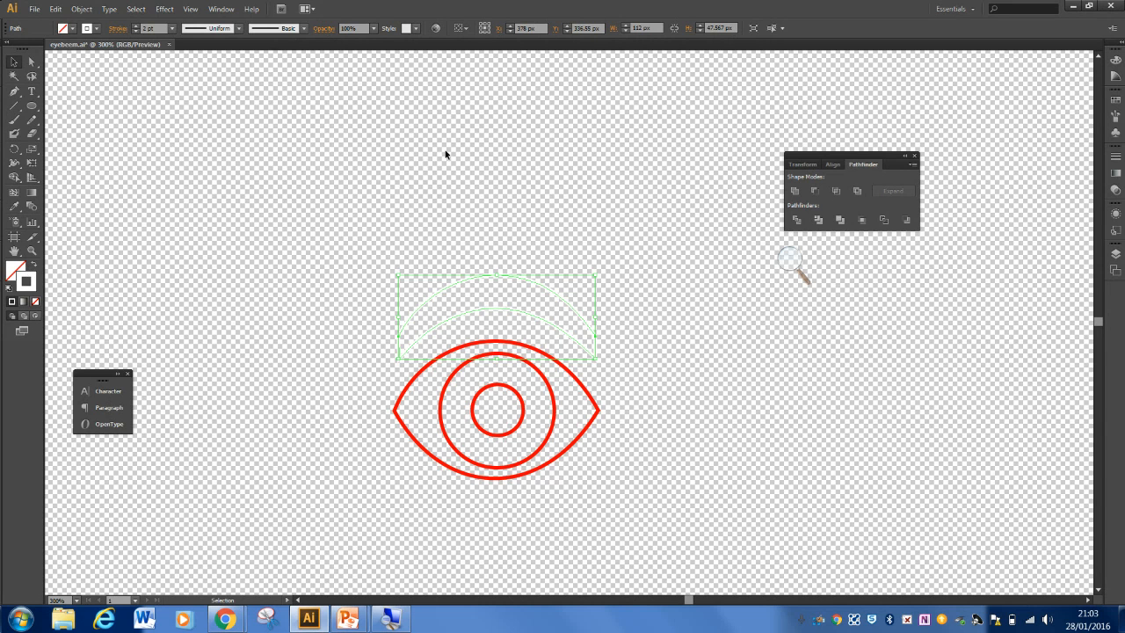
click(1114, 70)
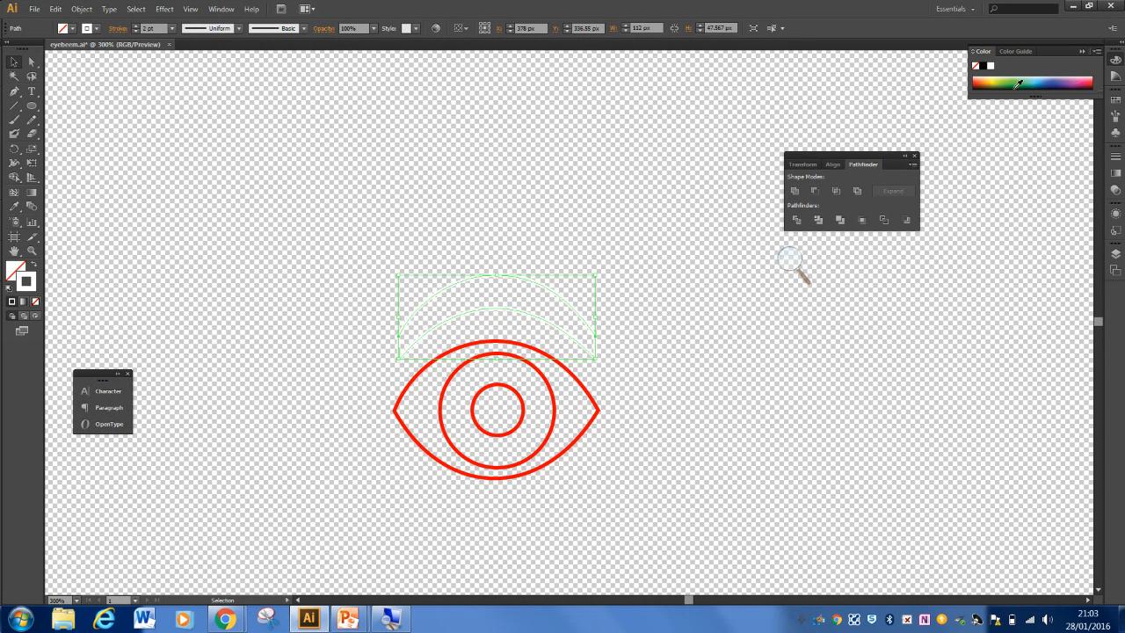
click(19, 270)
click(28, 282)
click(1117, 102)
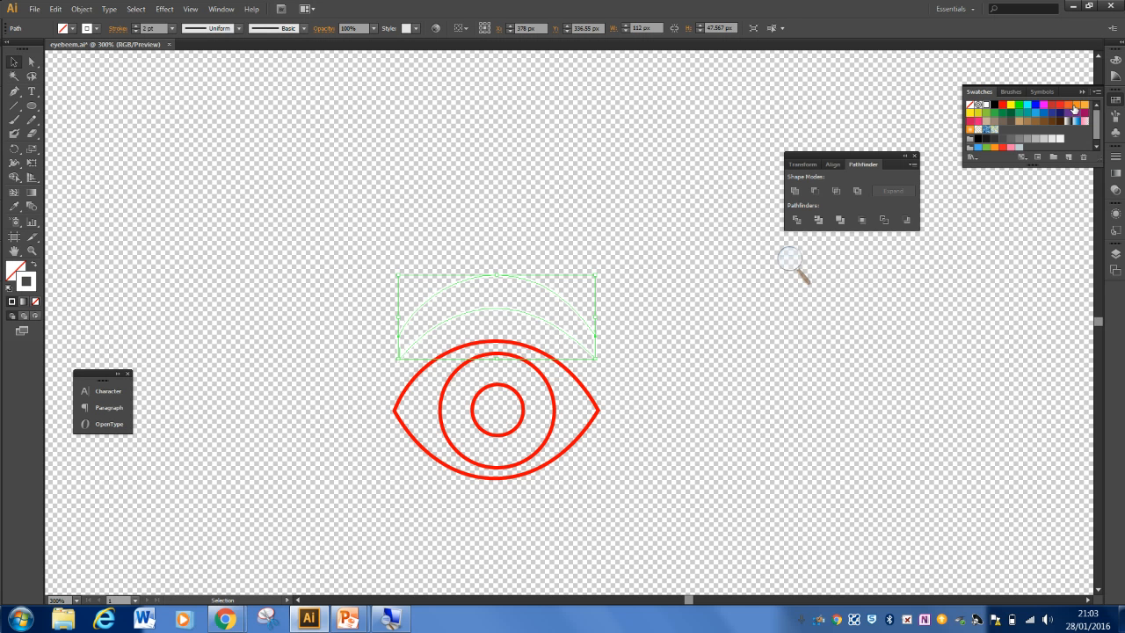
click(1075, 105)
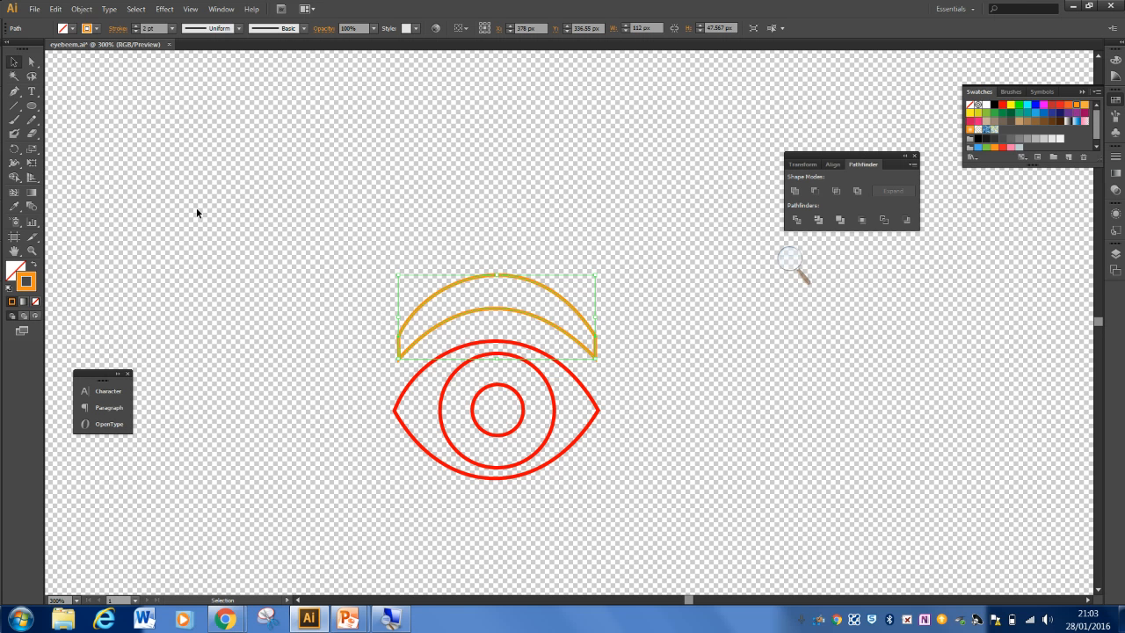
click(10, 266)
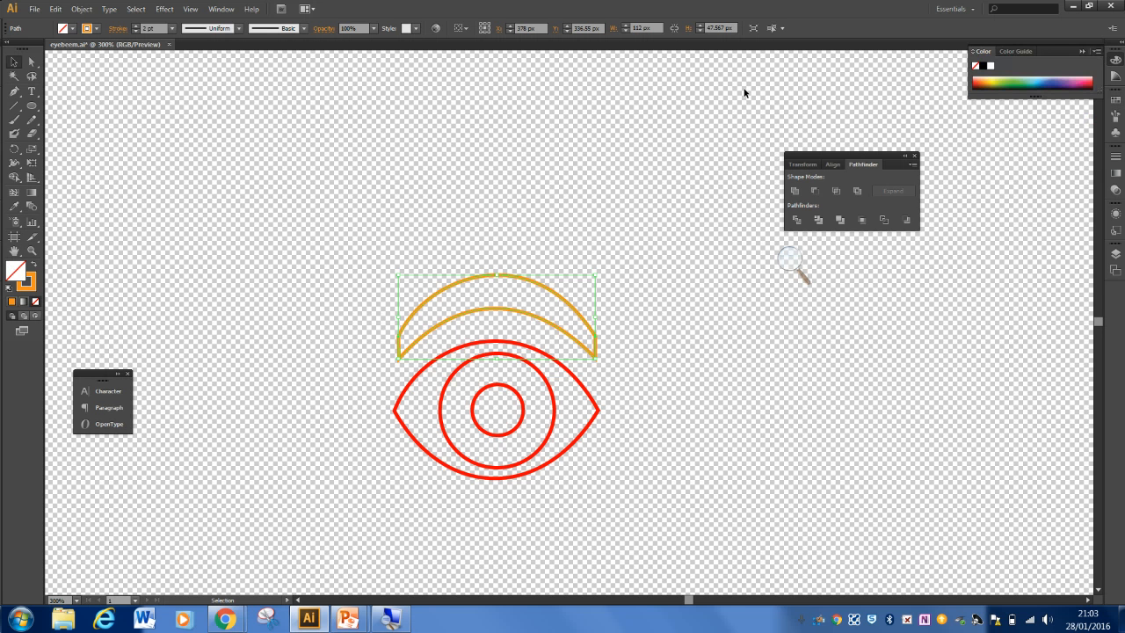
click(1115, 99)
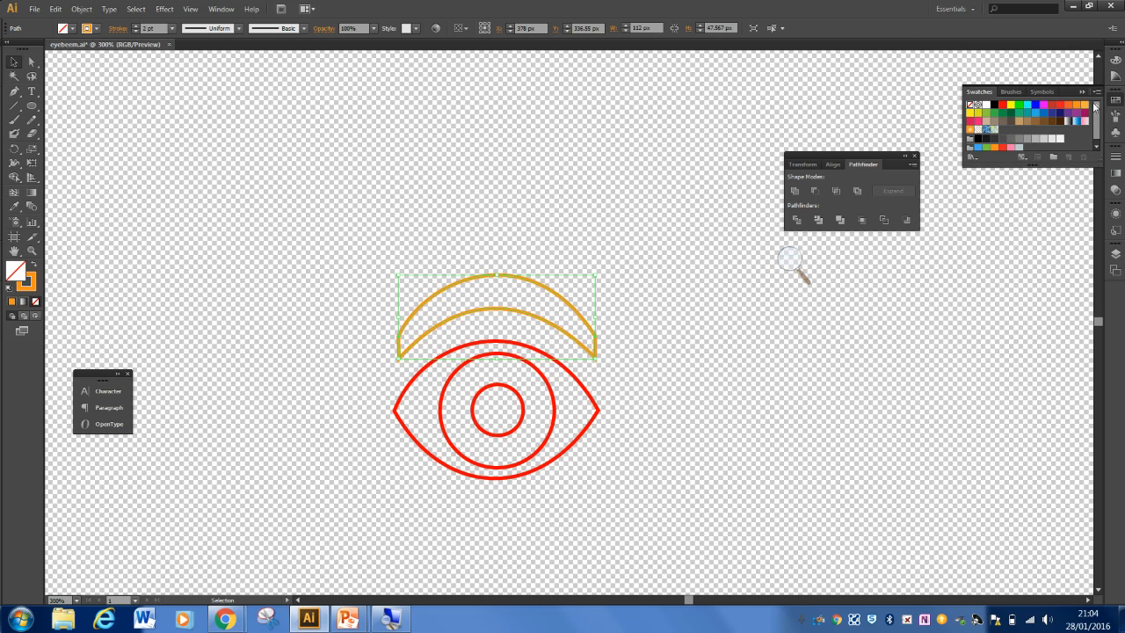
click(1077, 107)
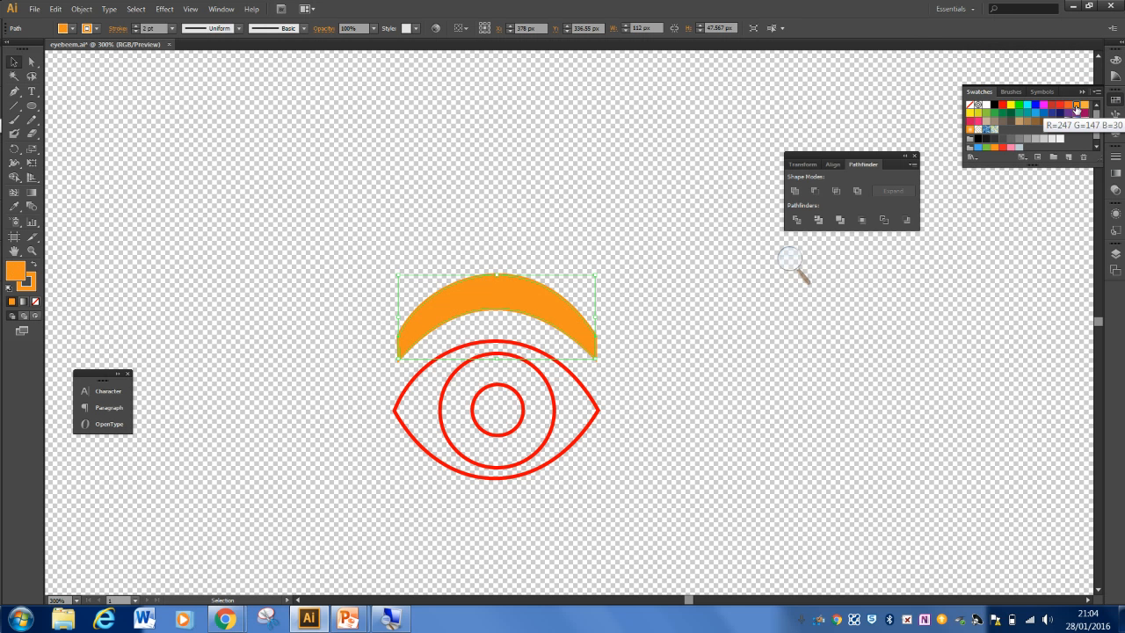
Step: Fill the almond-shaped eye outline with white and remove its red stroke
click(572, 381)
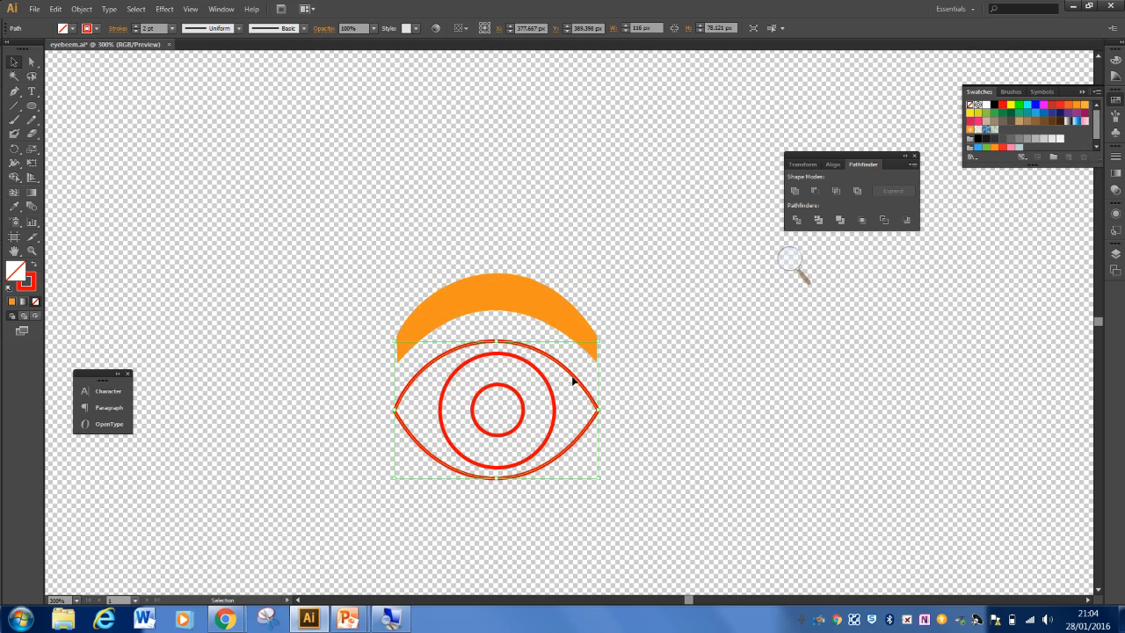
click(986, 106)
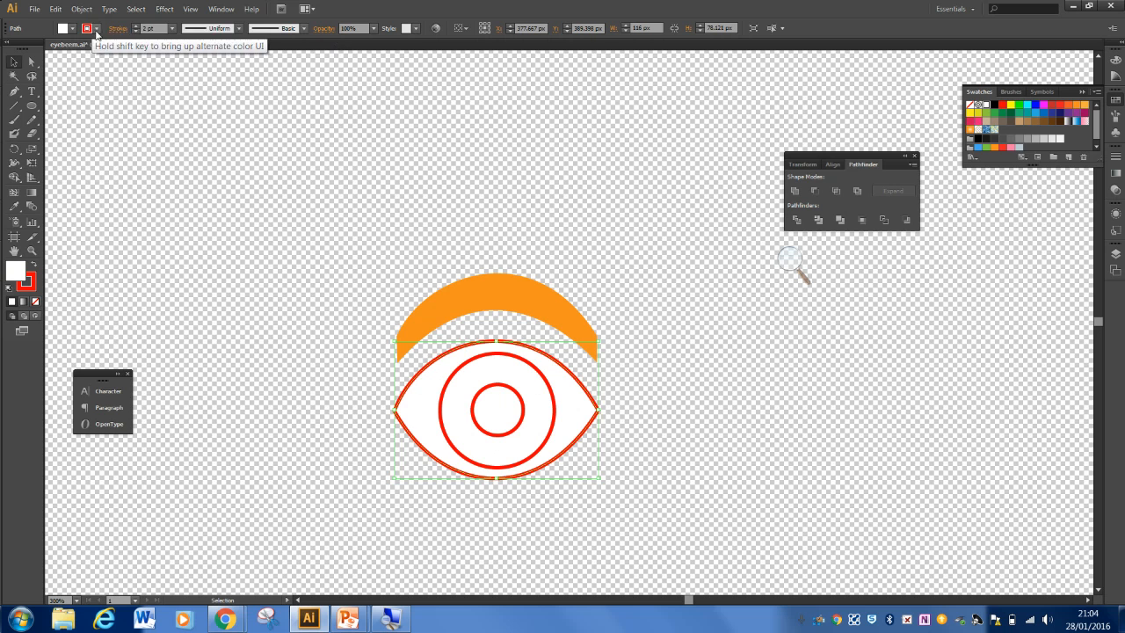
click(135, 32)
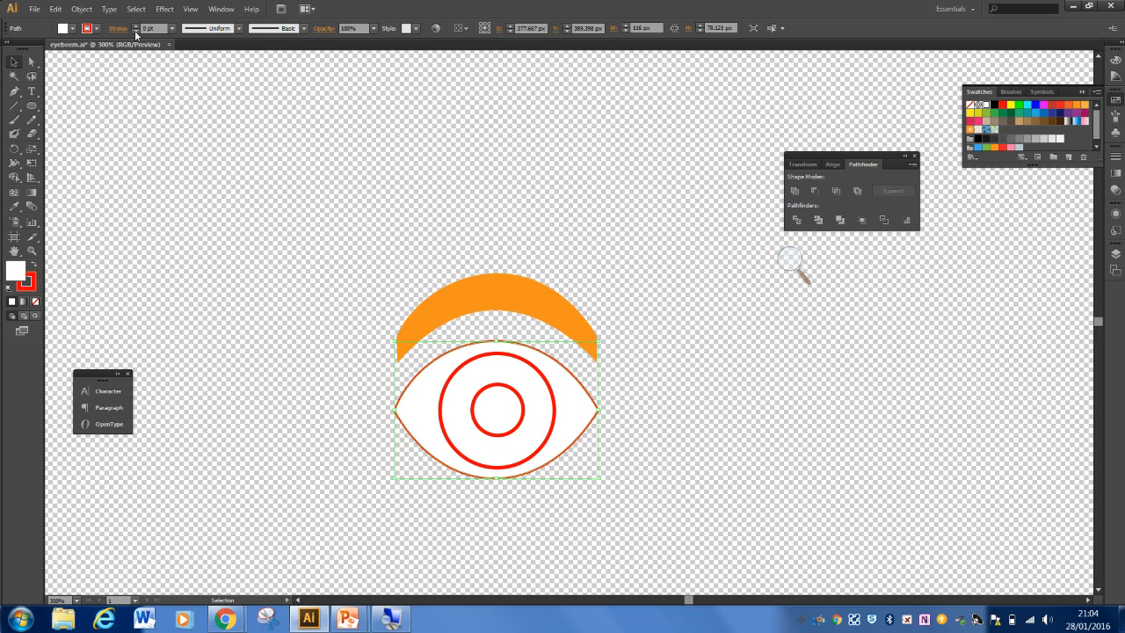
Step: Fill the iris circle with a bright blue swatch instead of teal and remove its red stroke
click(475, 358)
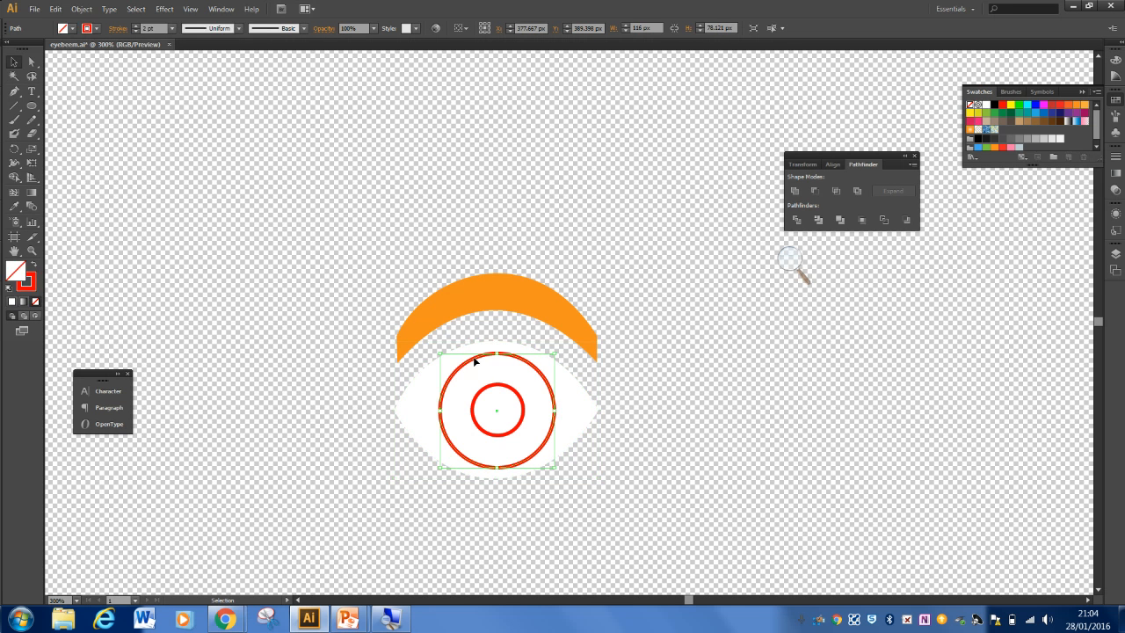
click(1026, 117)
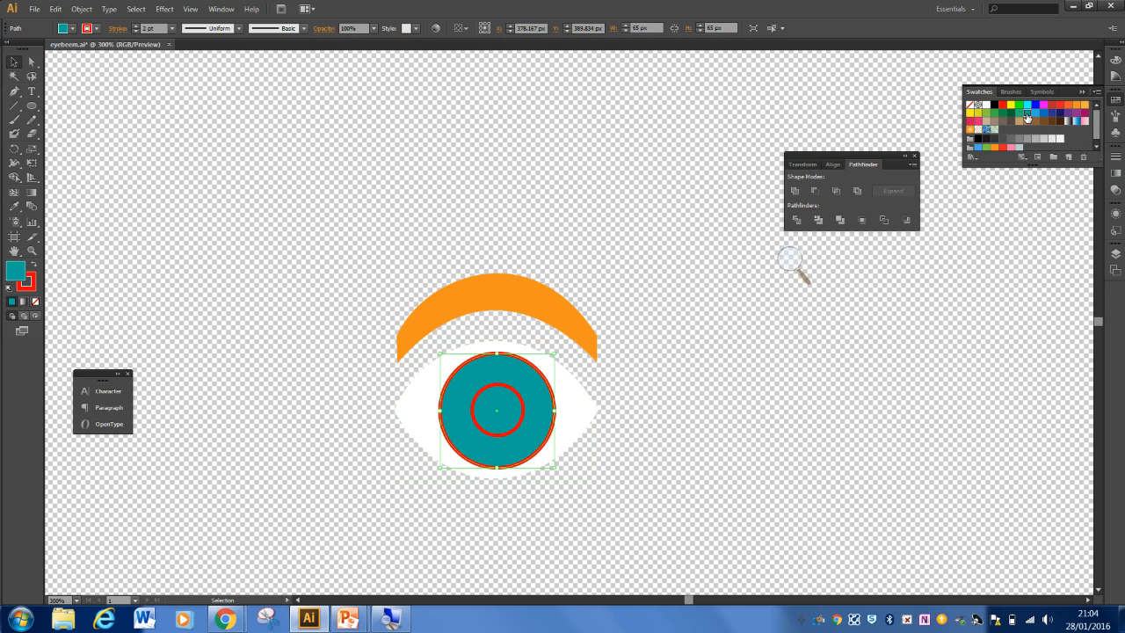
click(1035, 114)
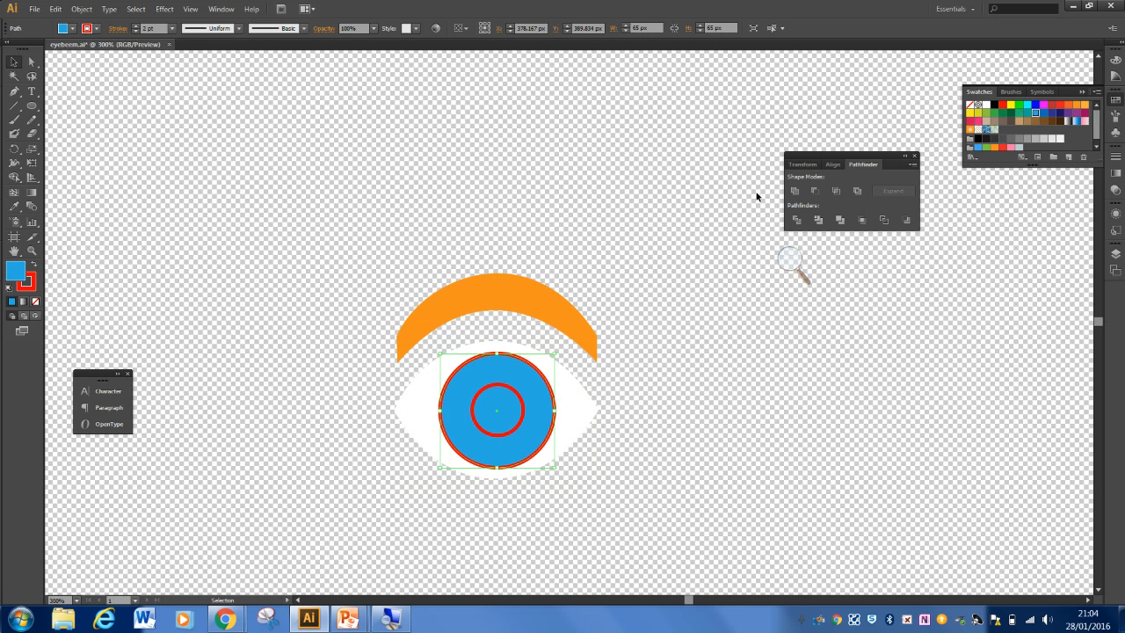
click(136, 31)
click(135, 32)
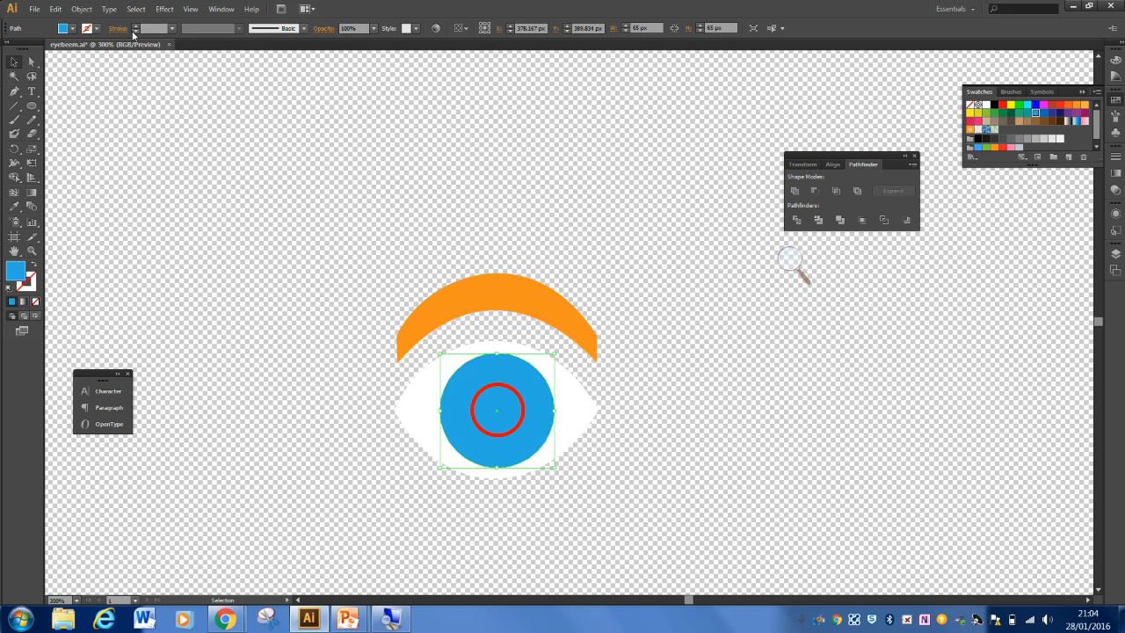
Step: Fill the pupil circle with black, remove its red stroke and deselect it
click(483, 389)
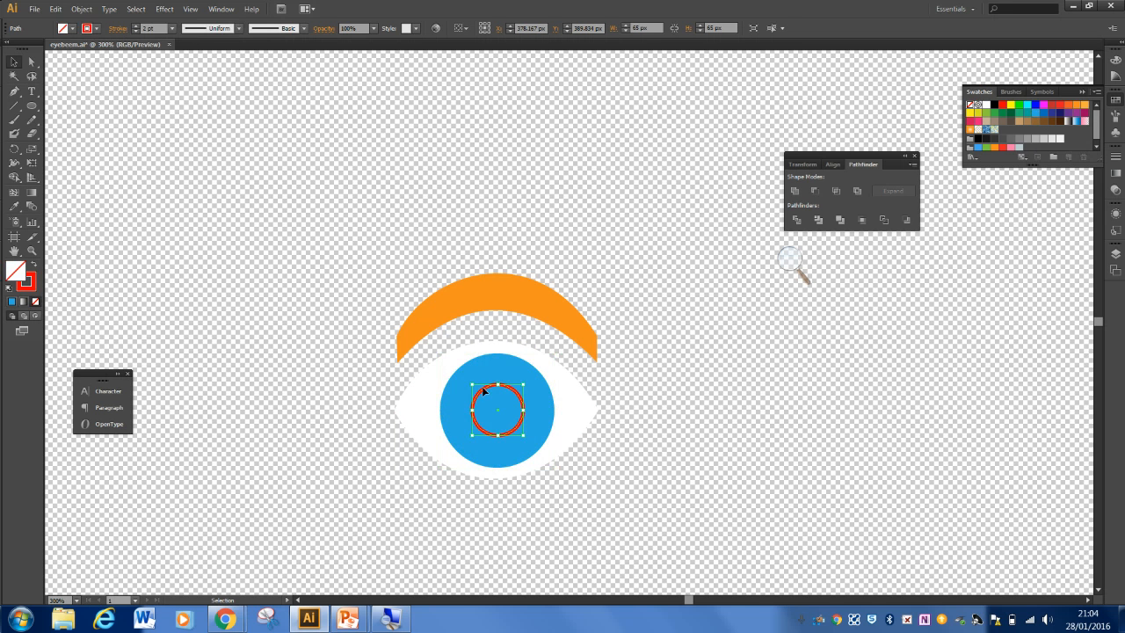
click(994, 106)
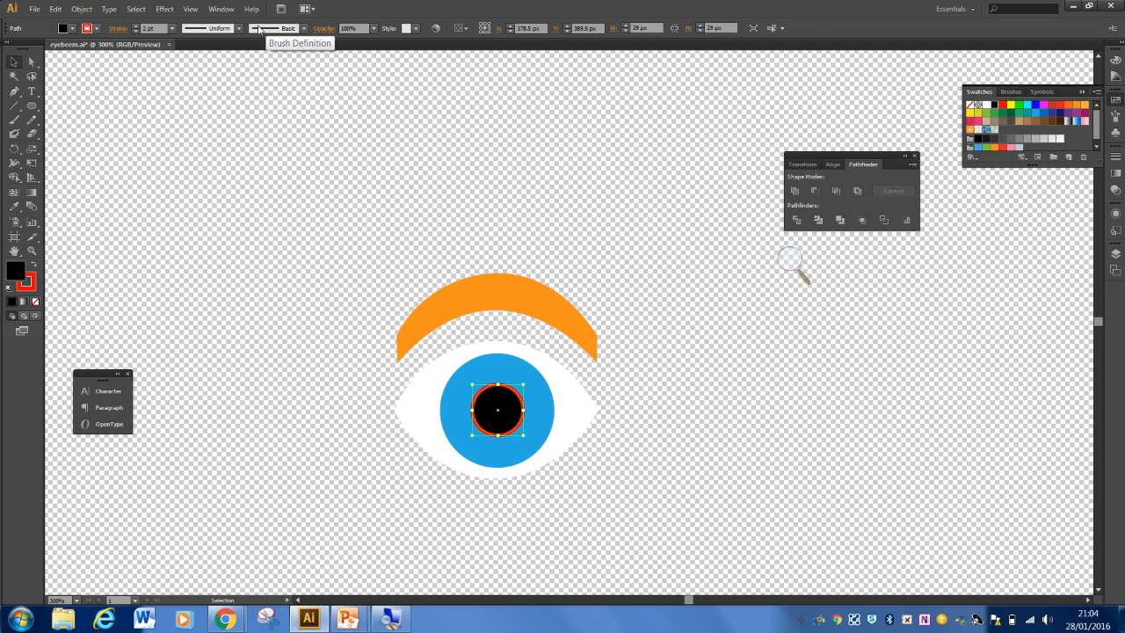
click(136, 31)
click(136, 32)
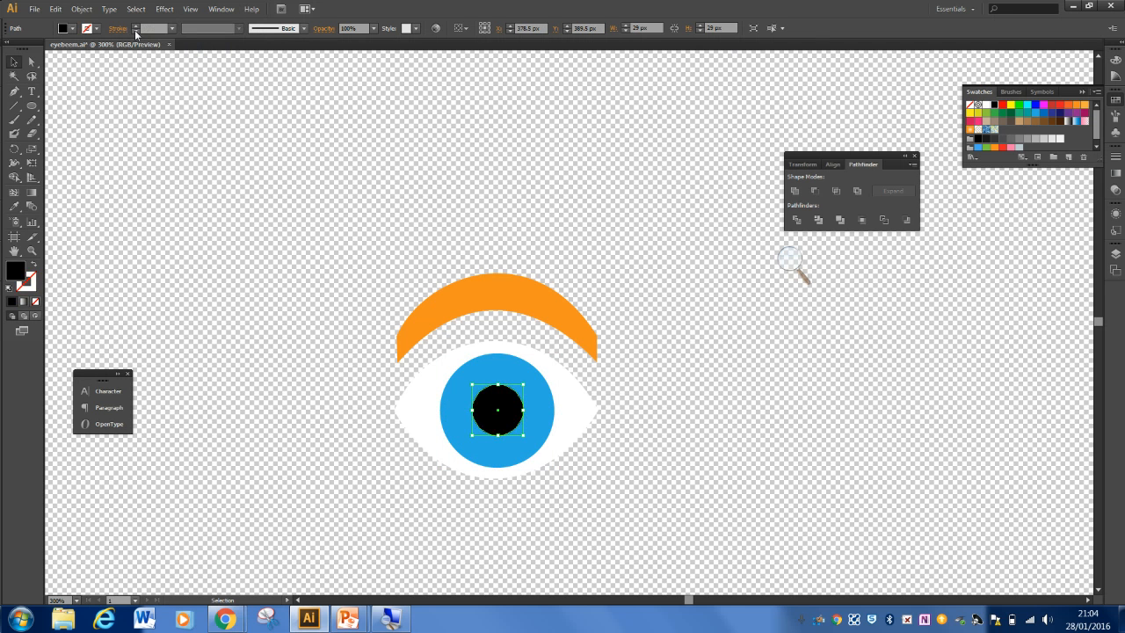
click(219, 162)
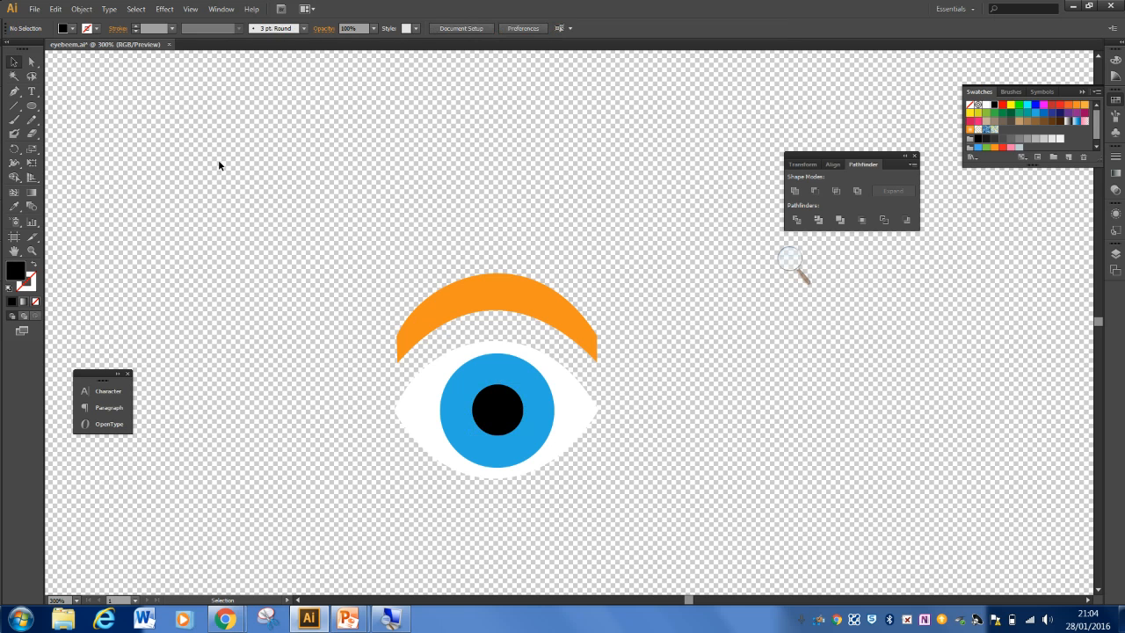
Step: Remove the orange stroke from the eyebrow shape, keeping only its fill, and deselect it
click(428, 305)
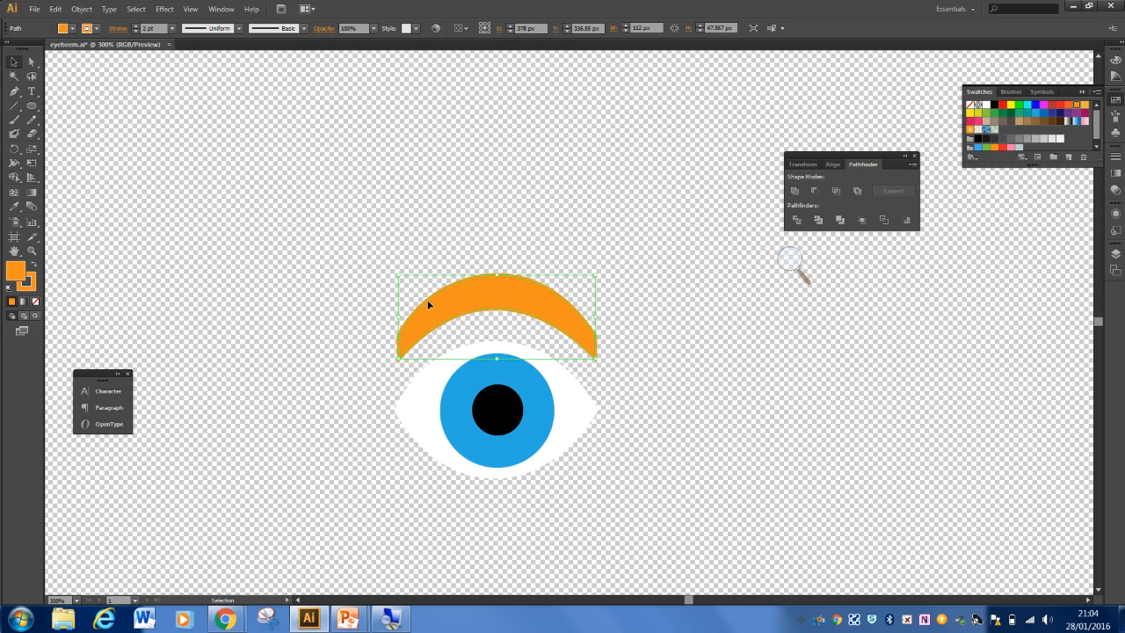
click(134, 32)
click(134, 32)
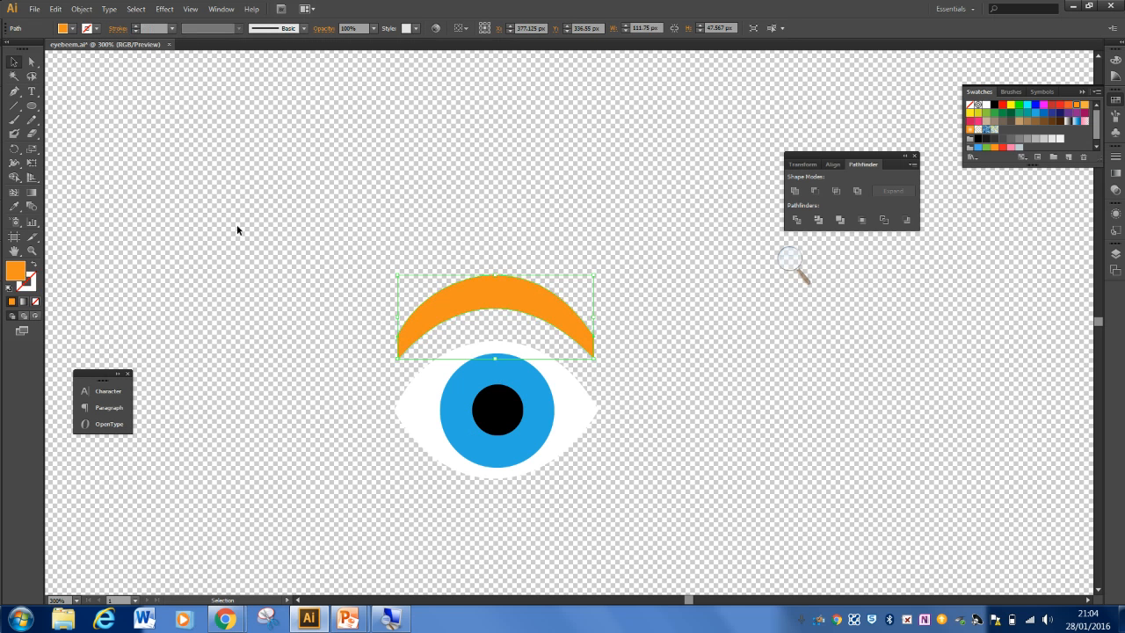
click(237, 229)
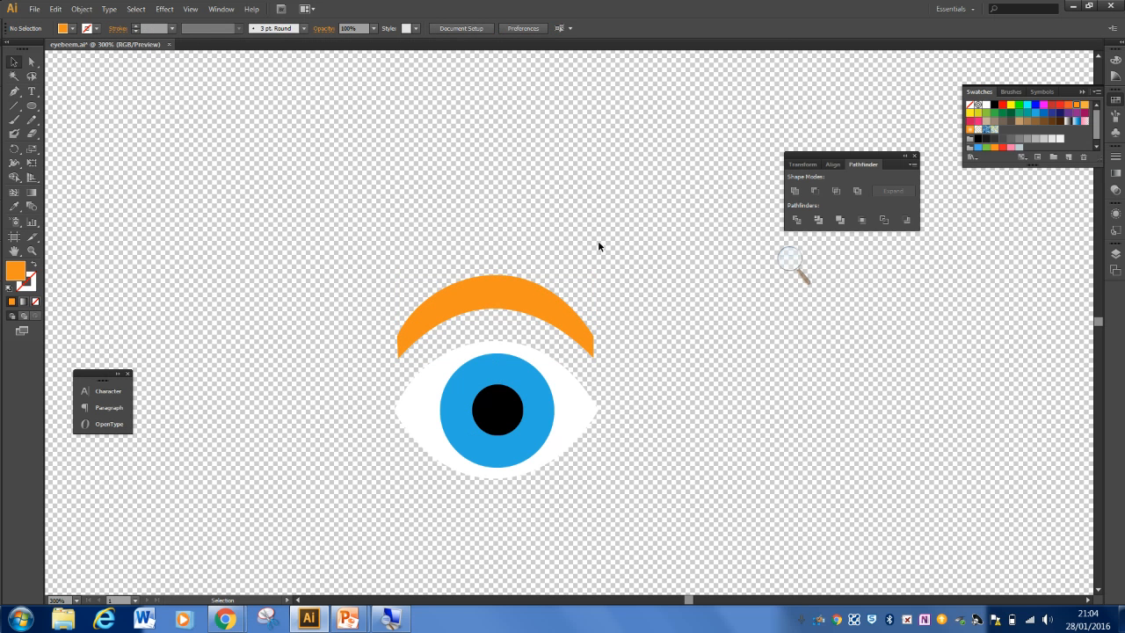
Step: Show the Tracing Image layer again and toggle Layer 3's visibility to compare the traced eye with the original
click(1115, 253)
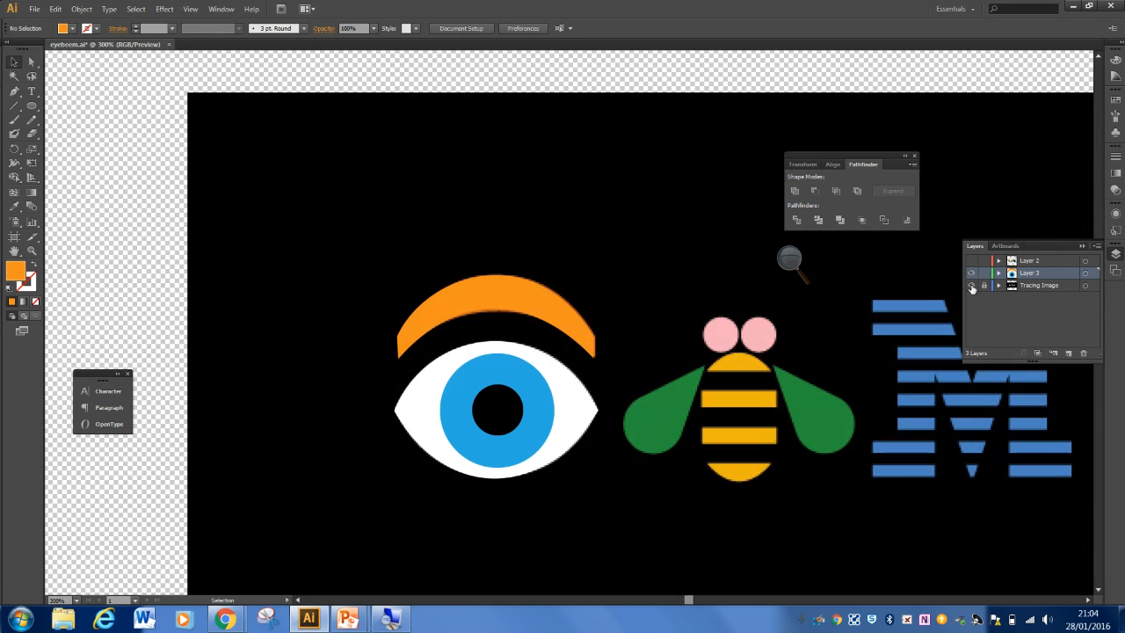
click(971, 285)
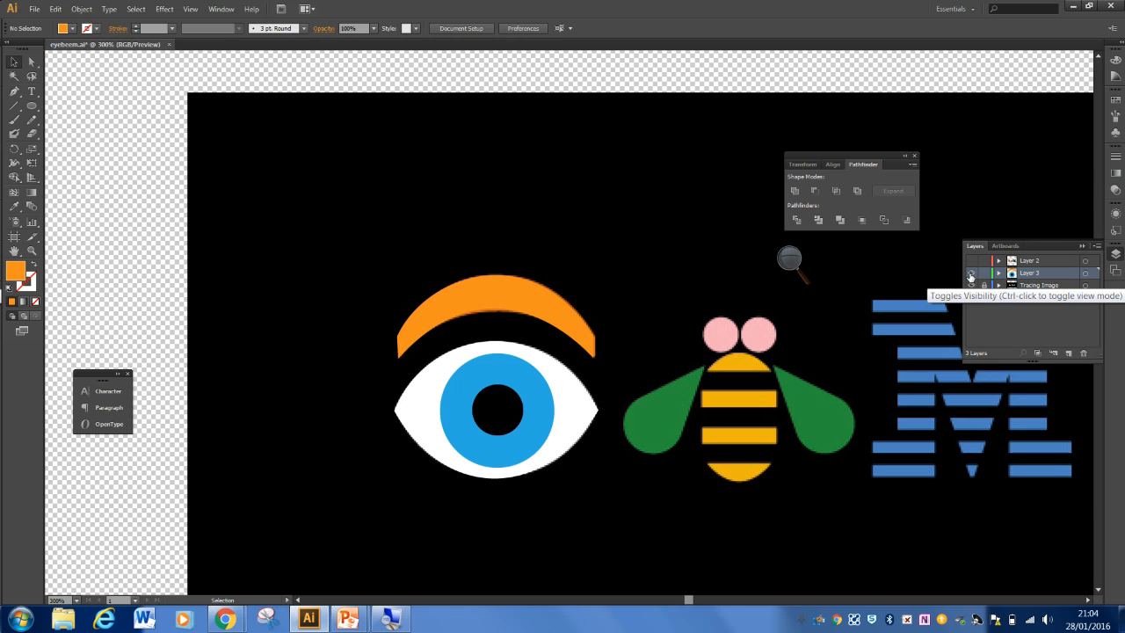
click(970, 274)
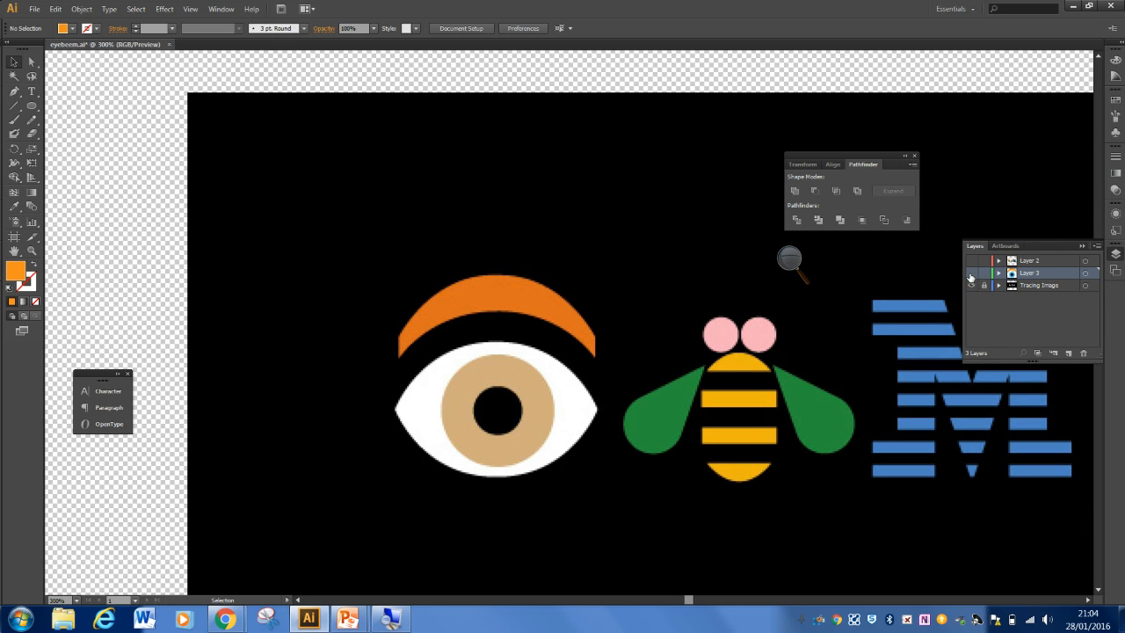
click(971, 274)
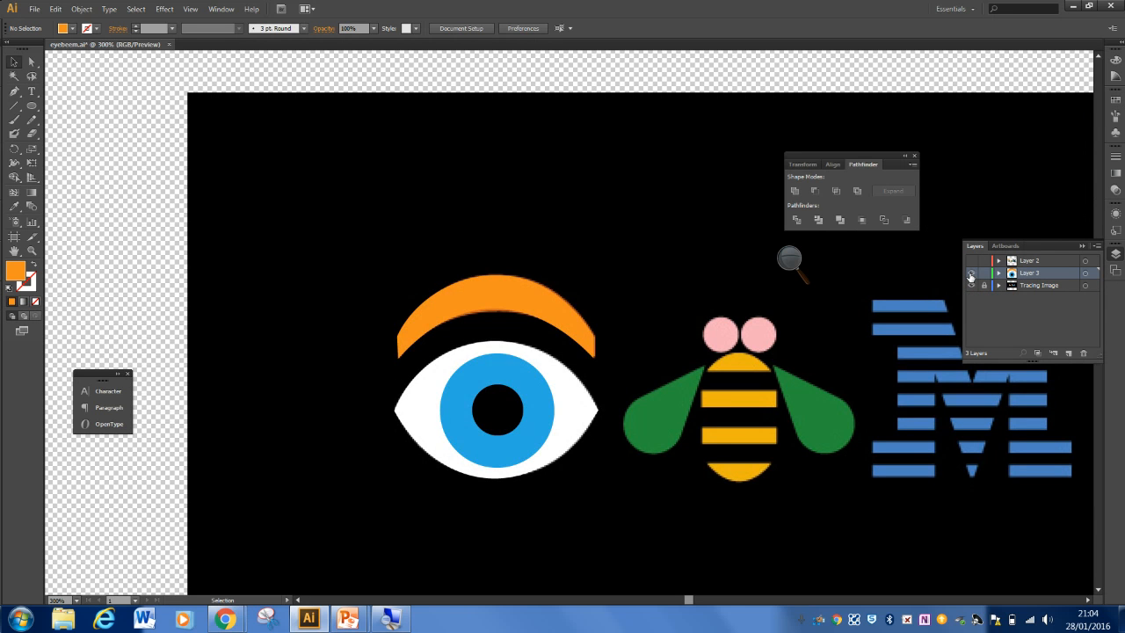
click(971, 274)
click(970, 274)
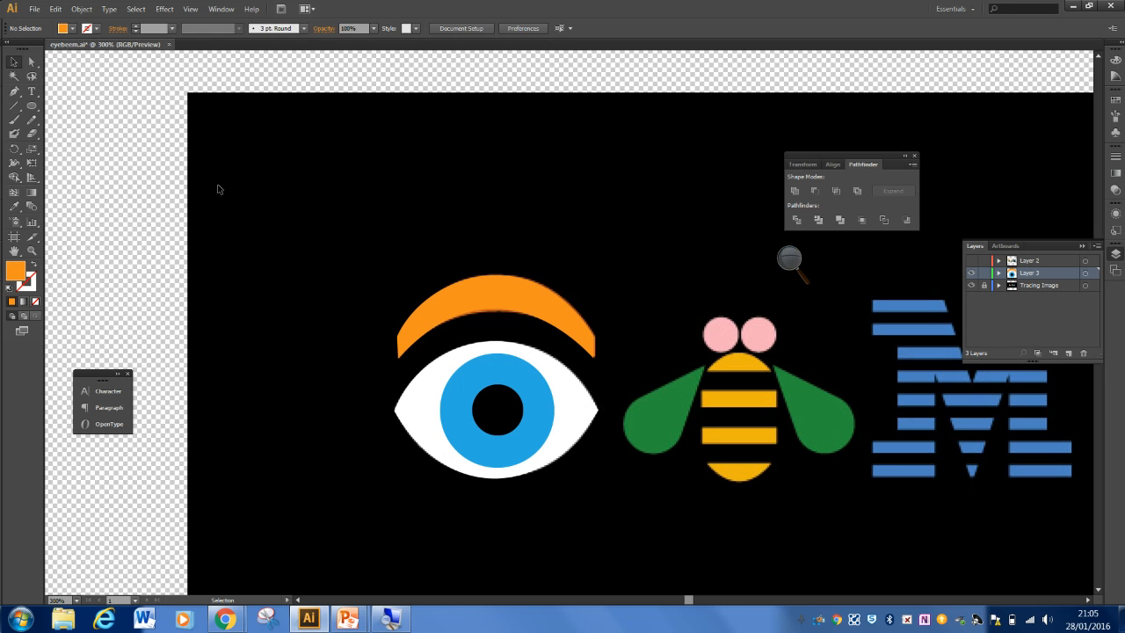
Step: Draw a rectangle over the bee's striped body with the Rectangle tool and widen it to about 42 by 73 px
click(35, 107)
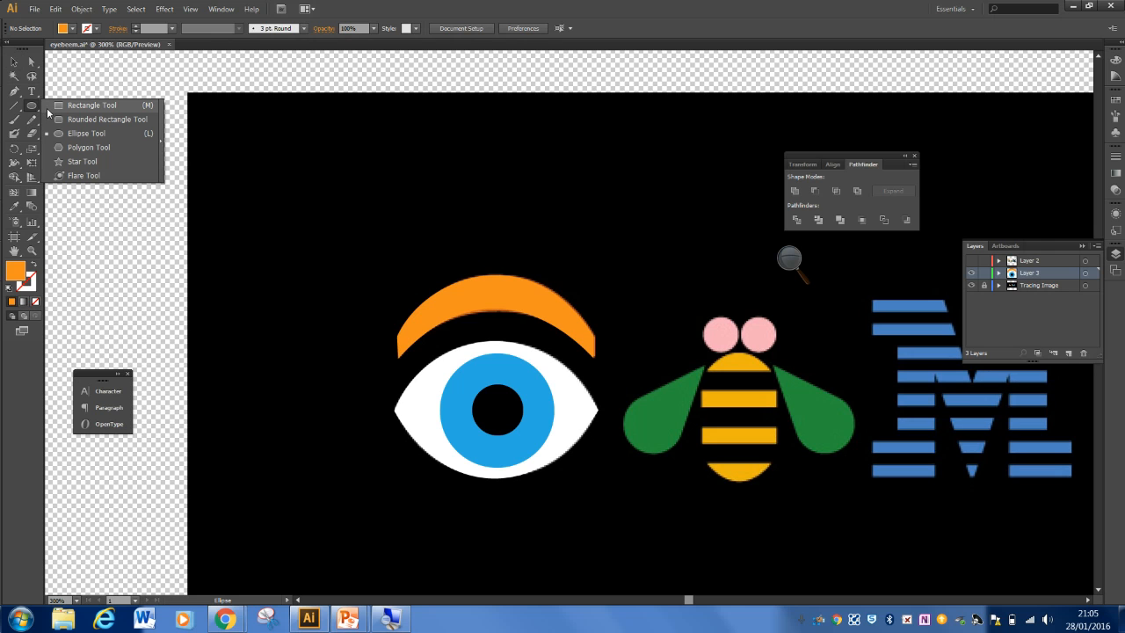
click(47, 107)
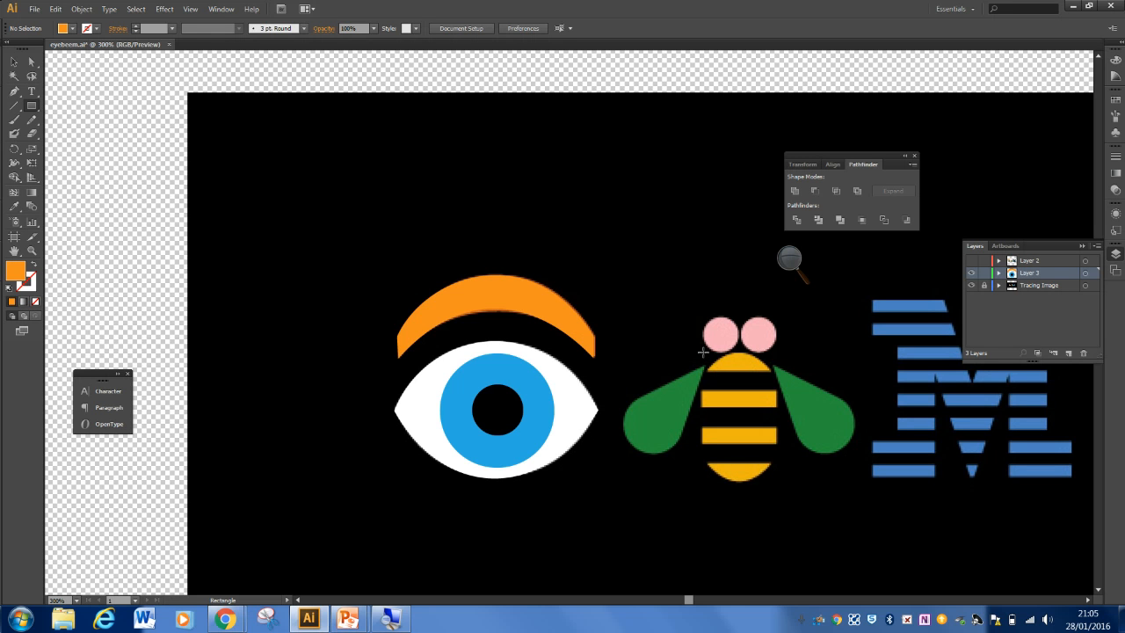
drag(704, 354, 777, 481)
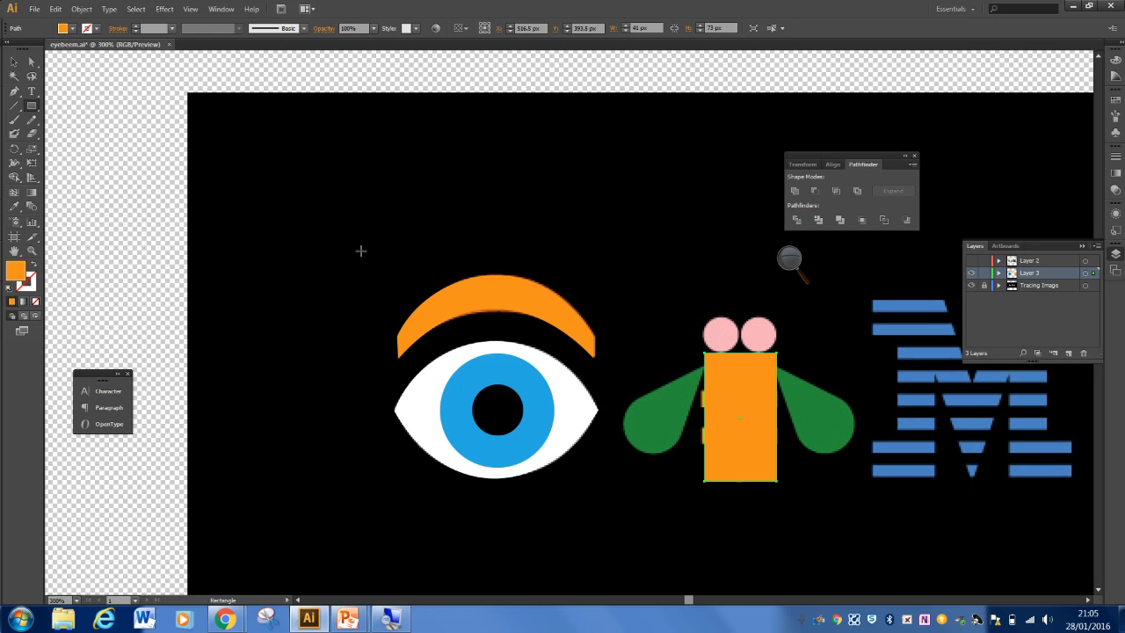
click(15, 63)
drag(702, 417, 700, 418)
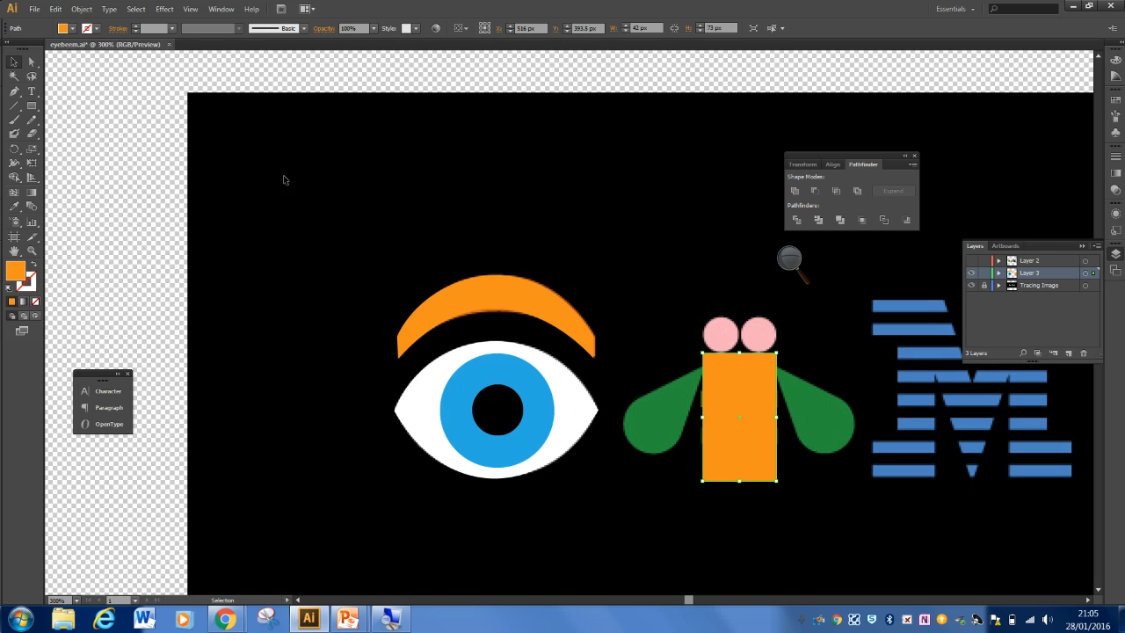
Step: Give the bee body rectangle a 2 pt orange stroke and set its fill to none
click(96, 29)
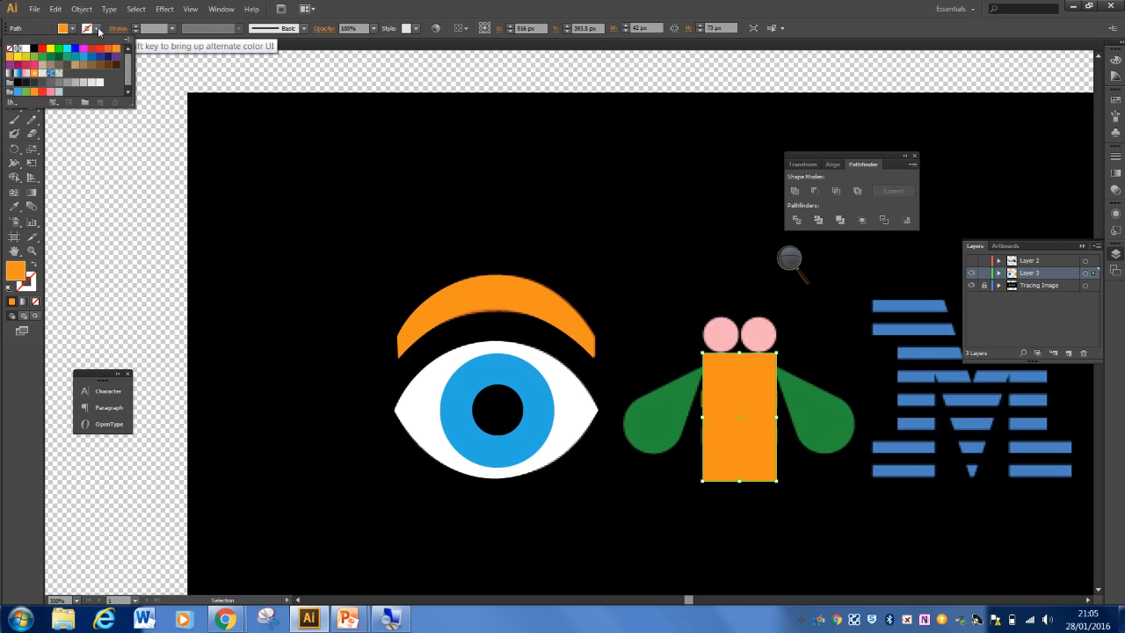
click(132, 26)
click(133, 27)
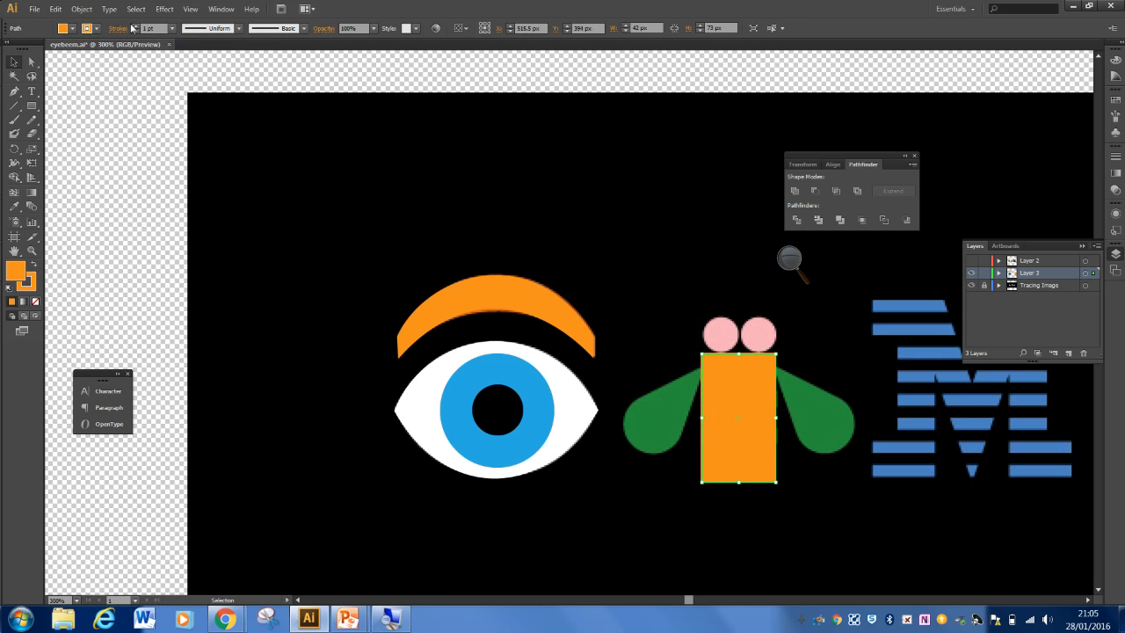
click(134, 26)
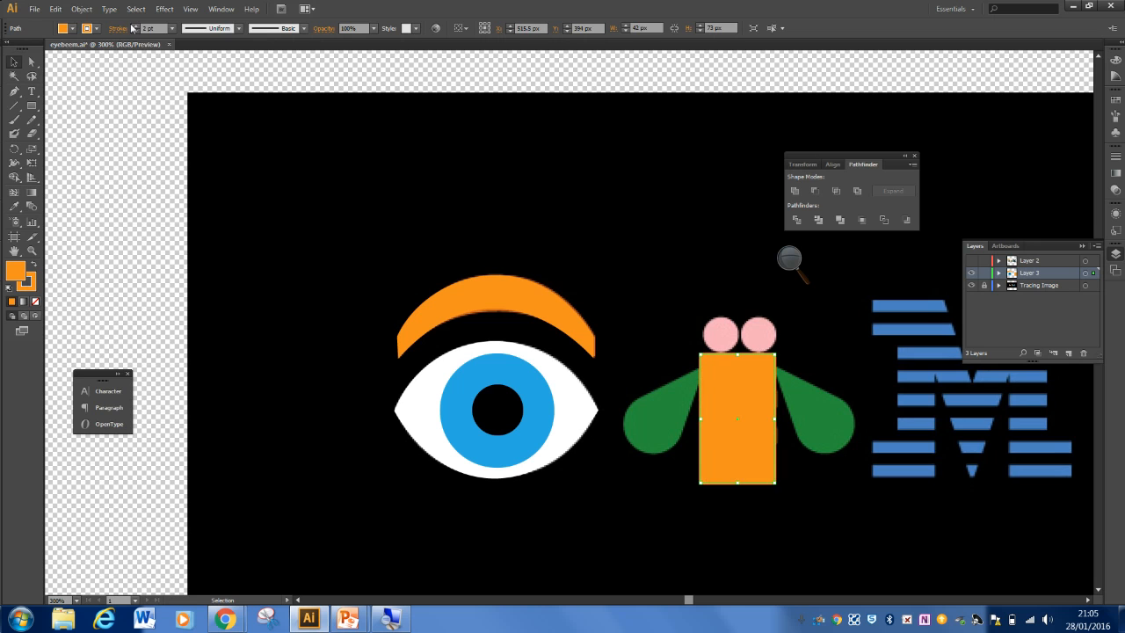
click(74, 29)
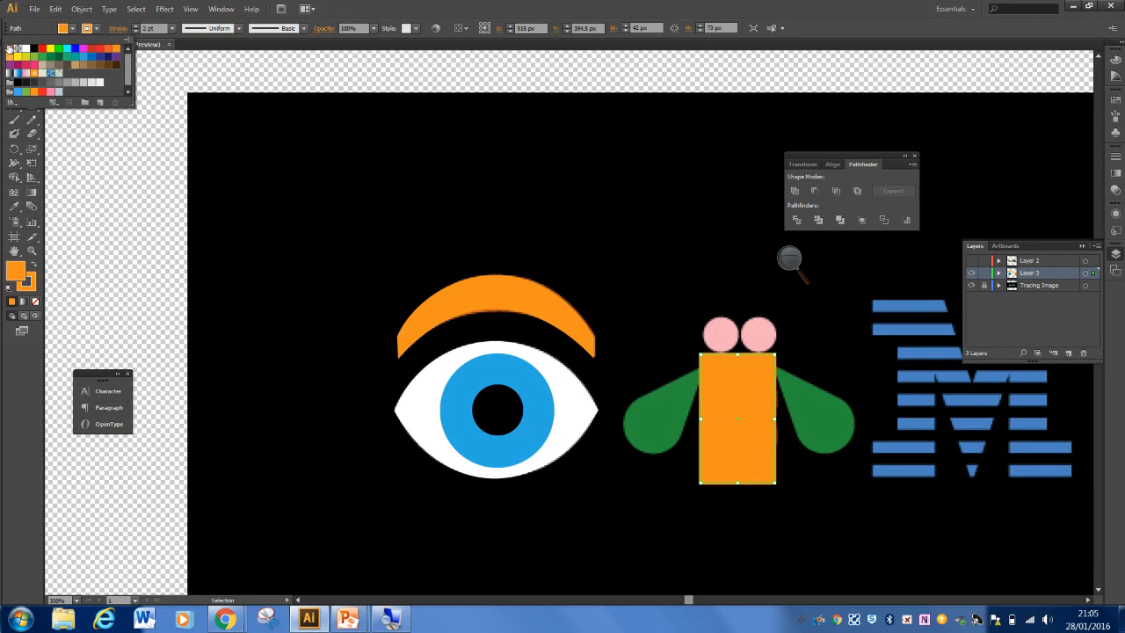
click(11, 48)
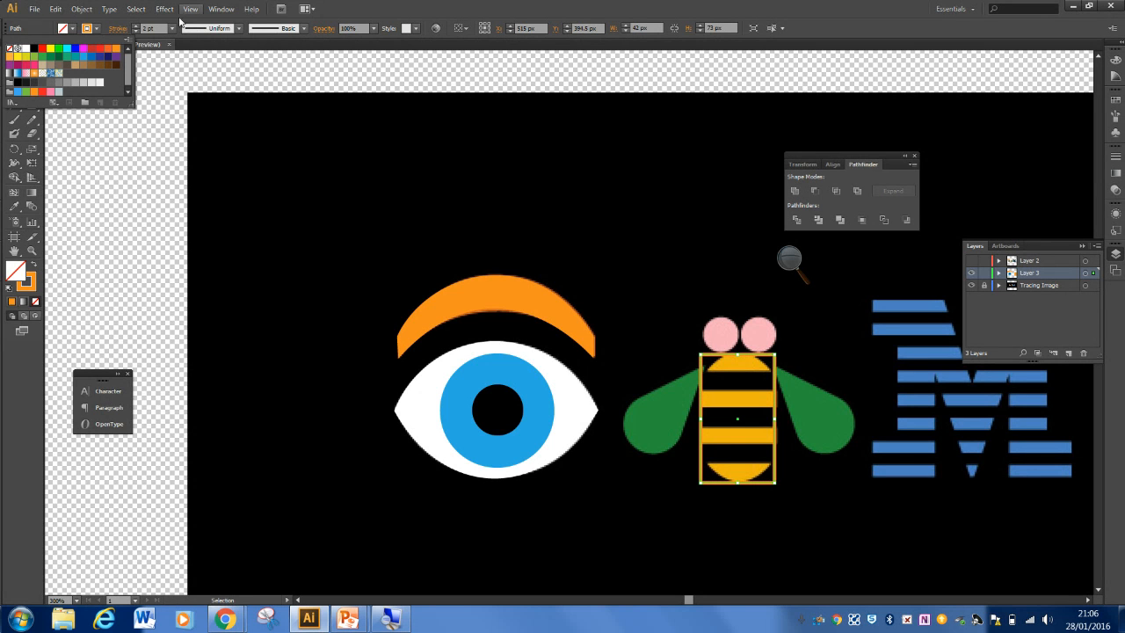
click(32, 62)
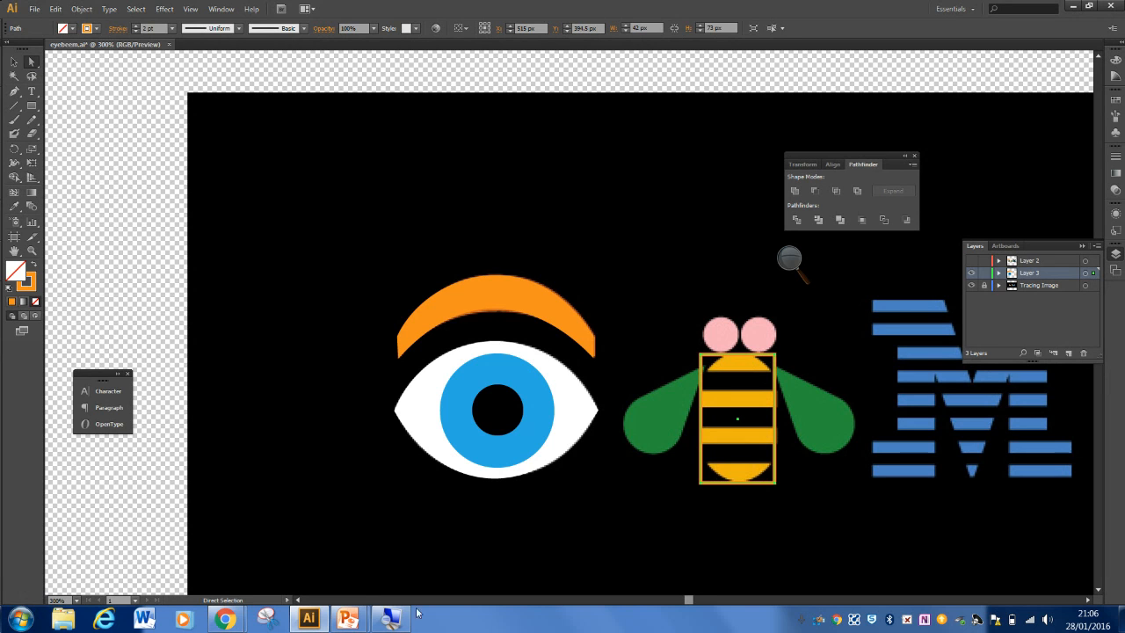
click(797, 263)
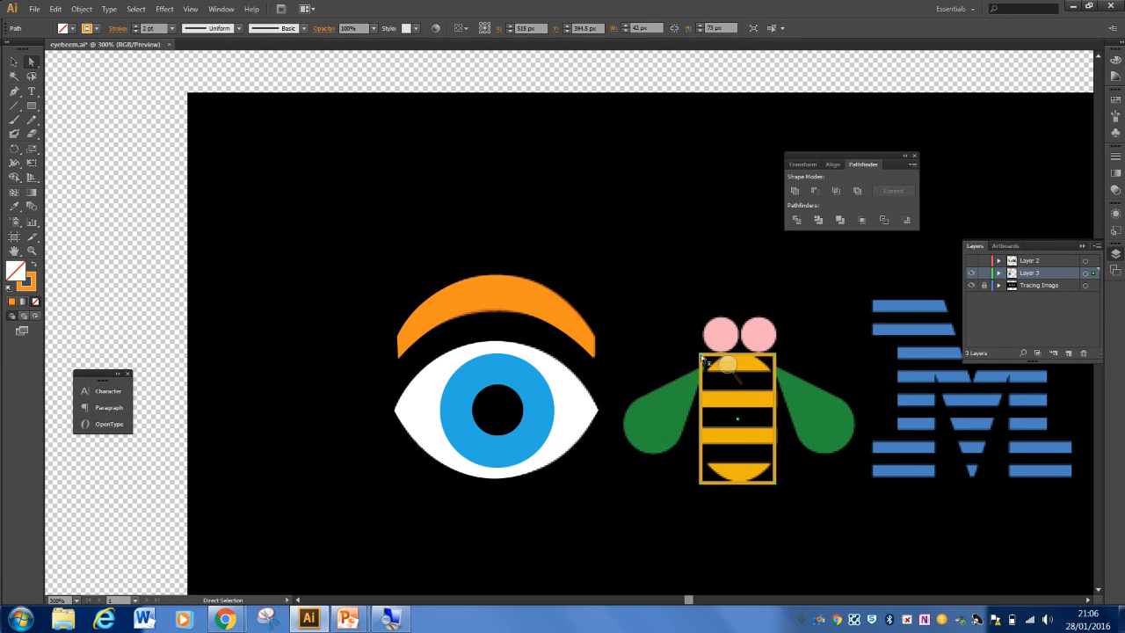
click(700, 356)
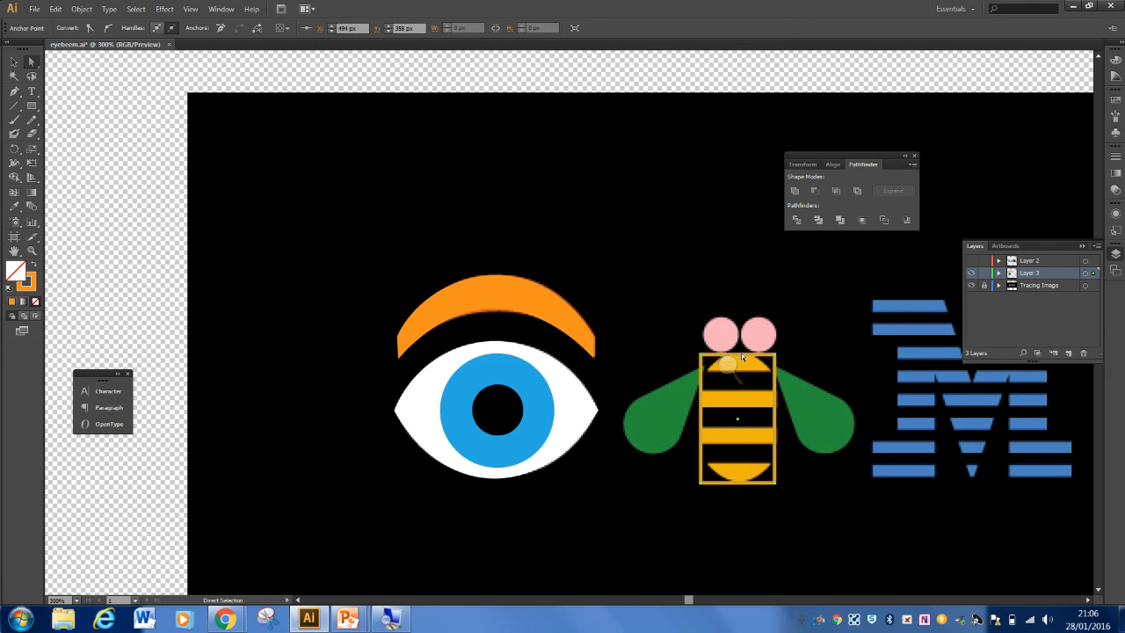
click(729, 365)
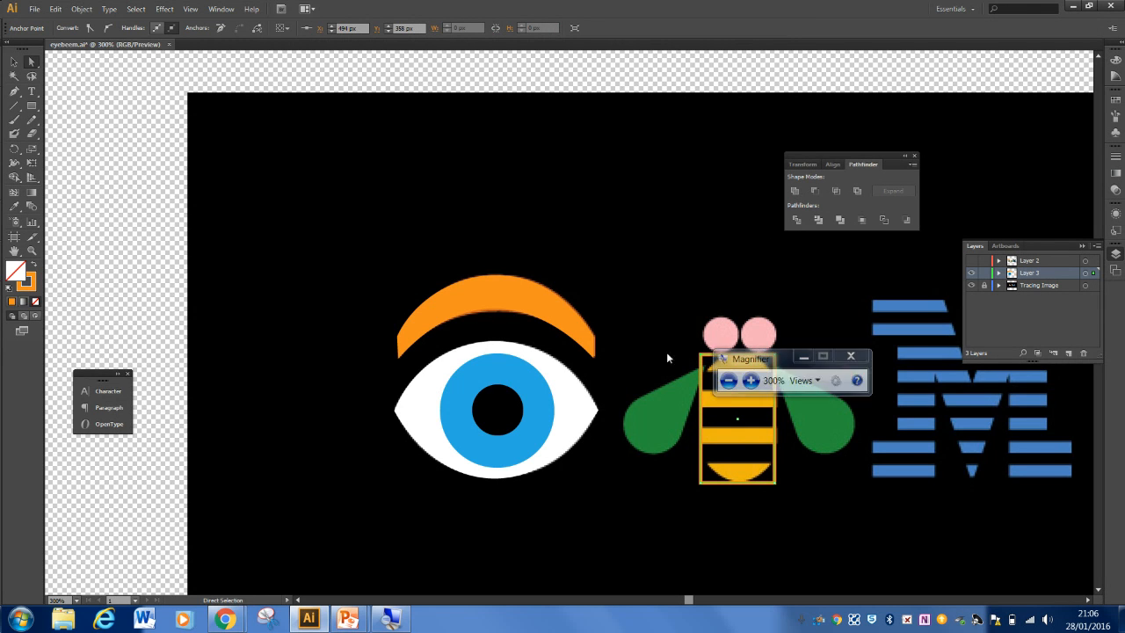
drag(780, 367, 552, 359)
key(v)
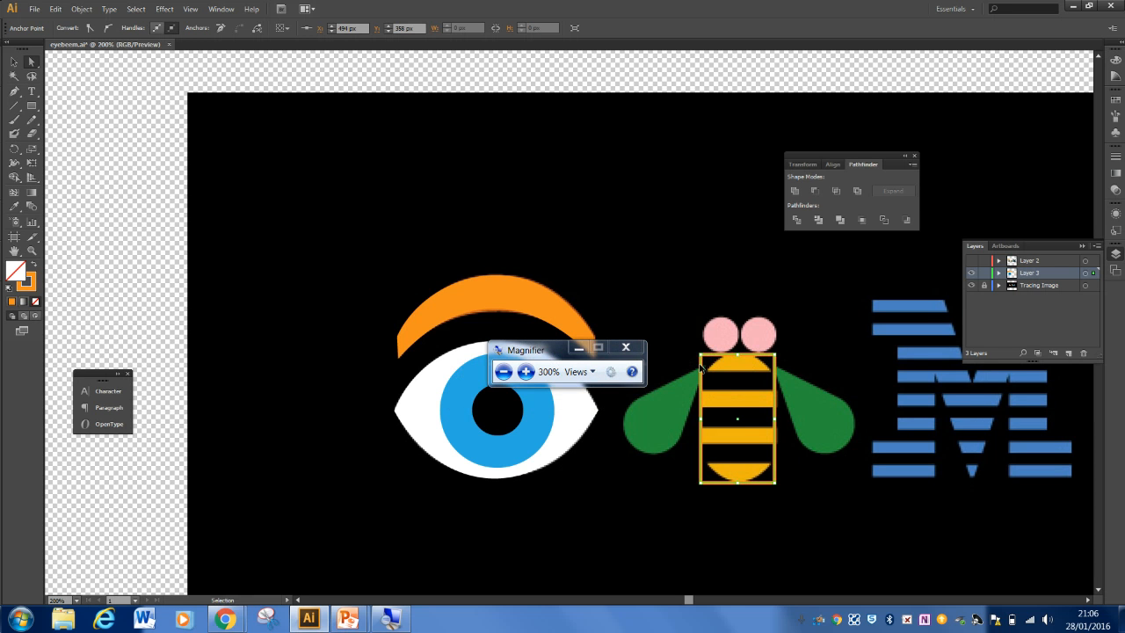
key(ctrl+minus)
key(a)
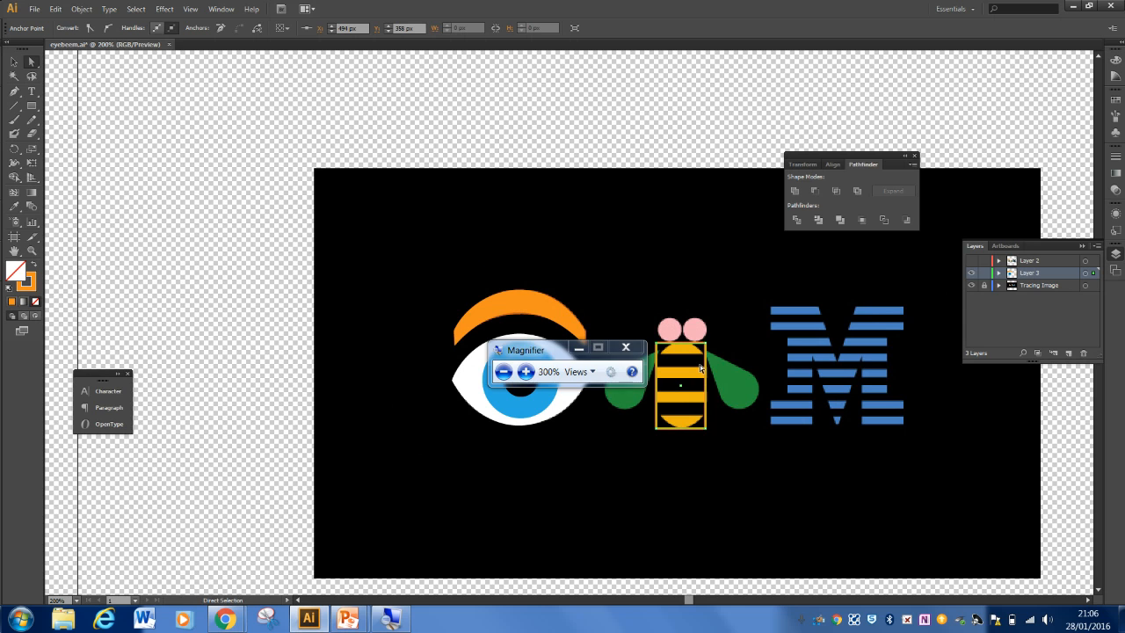
key(v)
key(ctrl+plus)
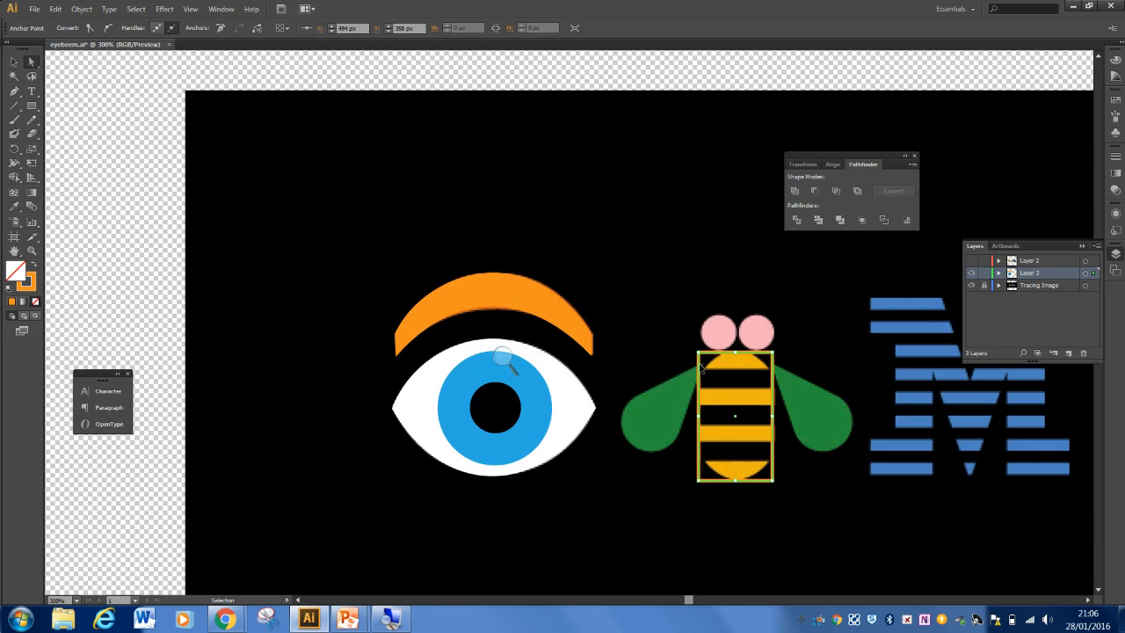
Step: Move the bee body rectangle's four corner anchors inward individually with Direct Selection, narrowing its upper and lower edges to the body's rounded ends
key(a)
click(699, 354)
key(ctrl)
key(ctrl)
click(700, 356)
mouse_move(699, 356)
mouse_down()
mouse_move(730, 354)
mouse_move(719, 352)
mouse_up()
drag(719, 356, 747, 353)
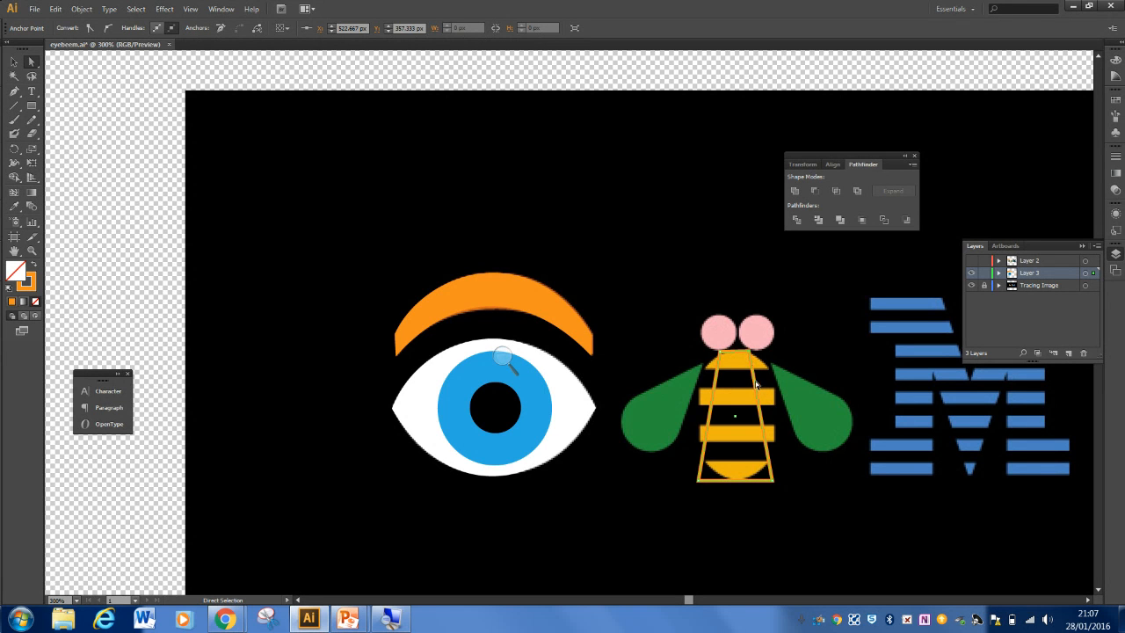
key(ctrl+shift+a)
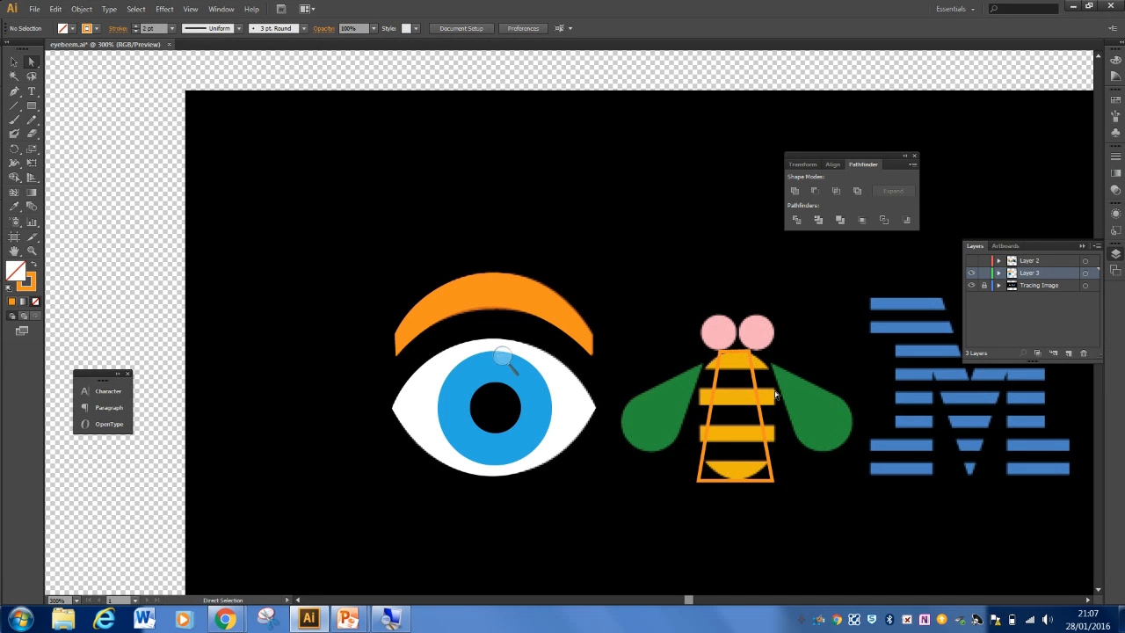
drag(772, 480, 728, 479)
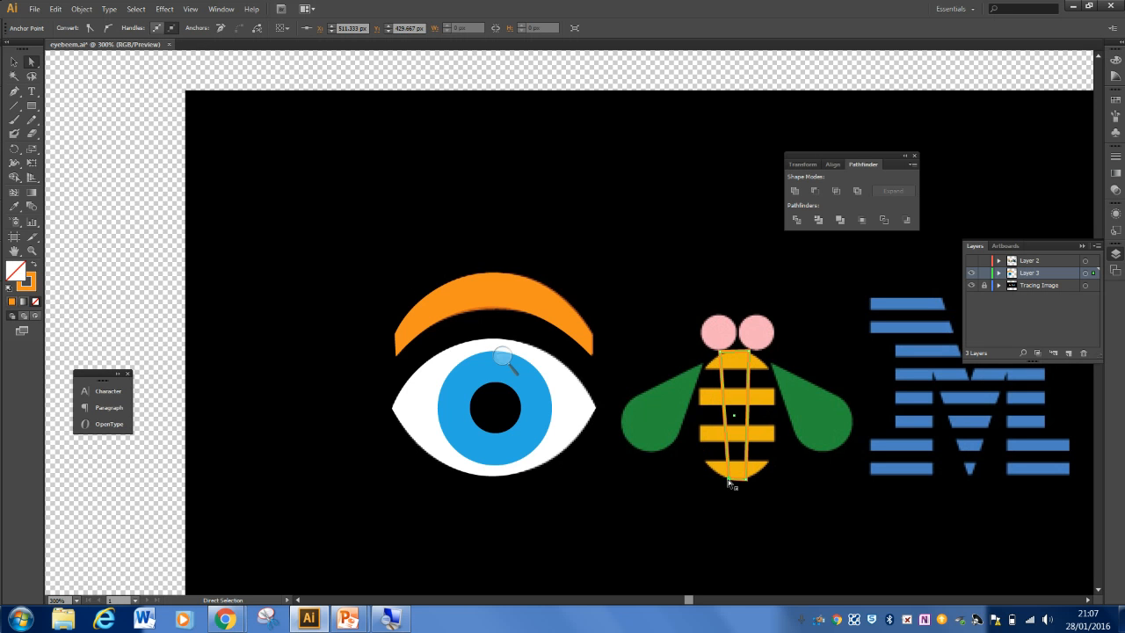
Step: Bulge the left side of the bee body outline outward by pulling handles from its upper-left and lower-left anchors with Convert Anchor Point
drag(503, 356, 306, 289)
click(304, 288)
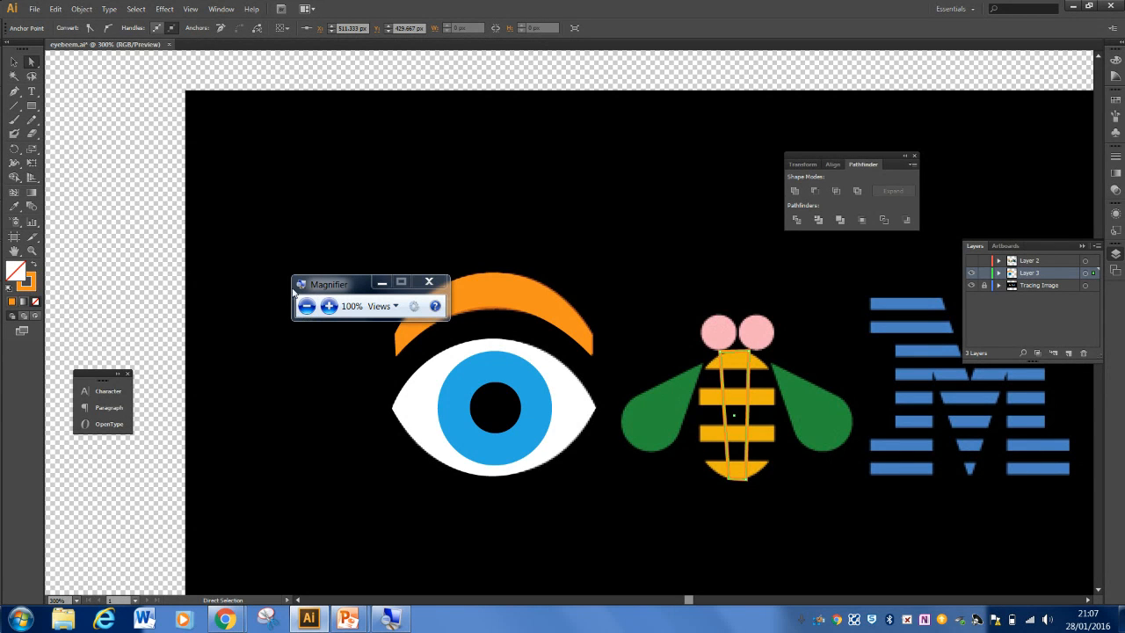
click(14, 92)
click(38, 134)
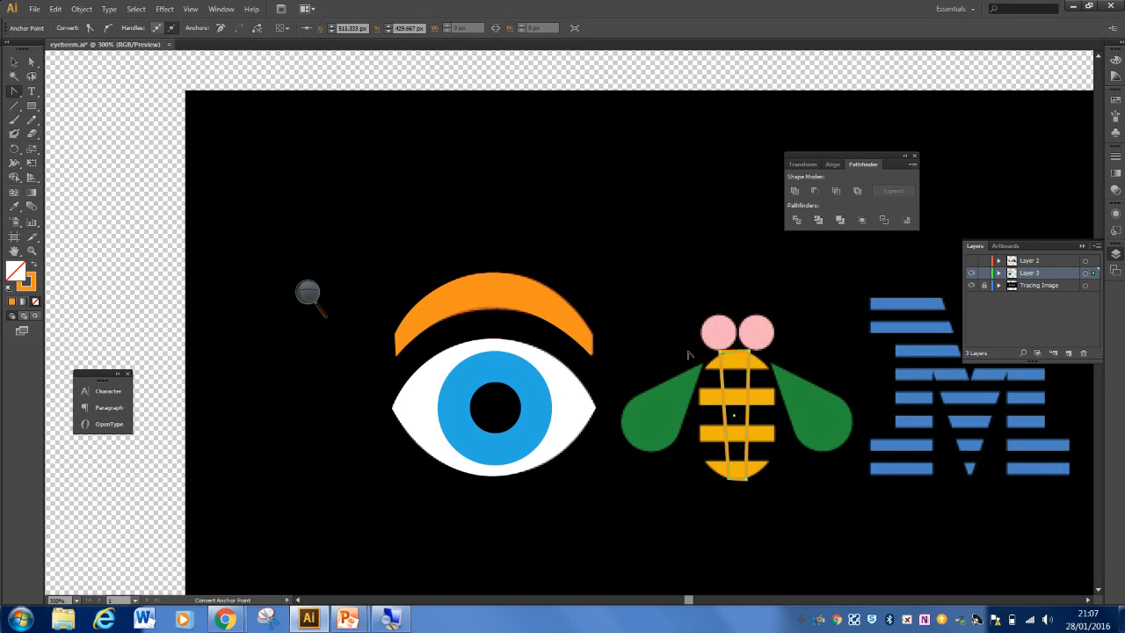
key(ctrl+equal)
key(ctrl+equal)
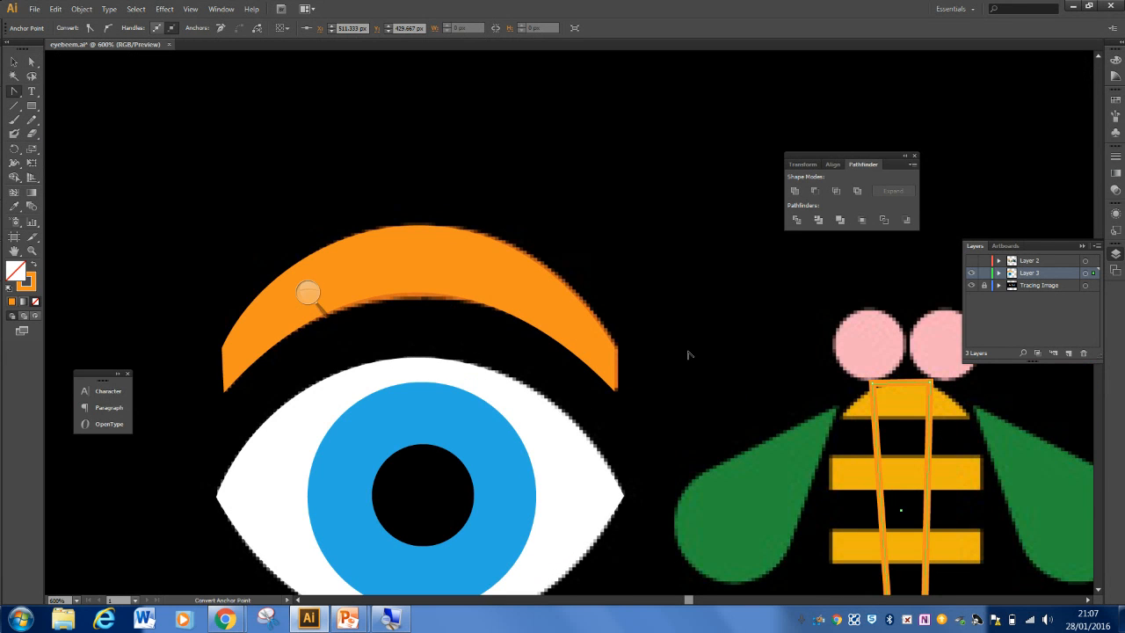
key(space)
drag(721, 364, 629, 300)
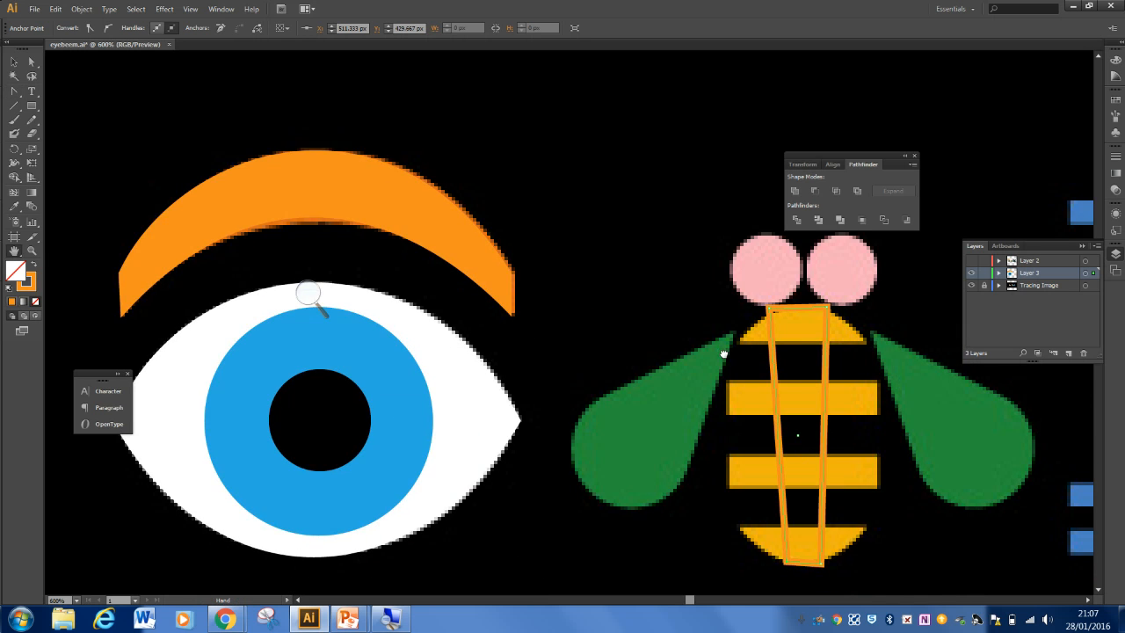
drag(723, 354, 631, 307)
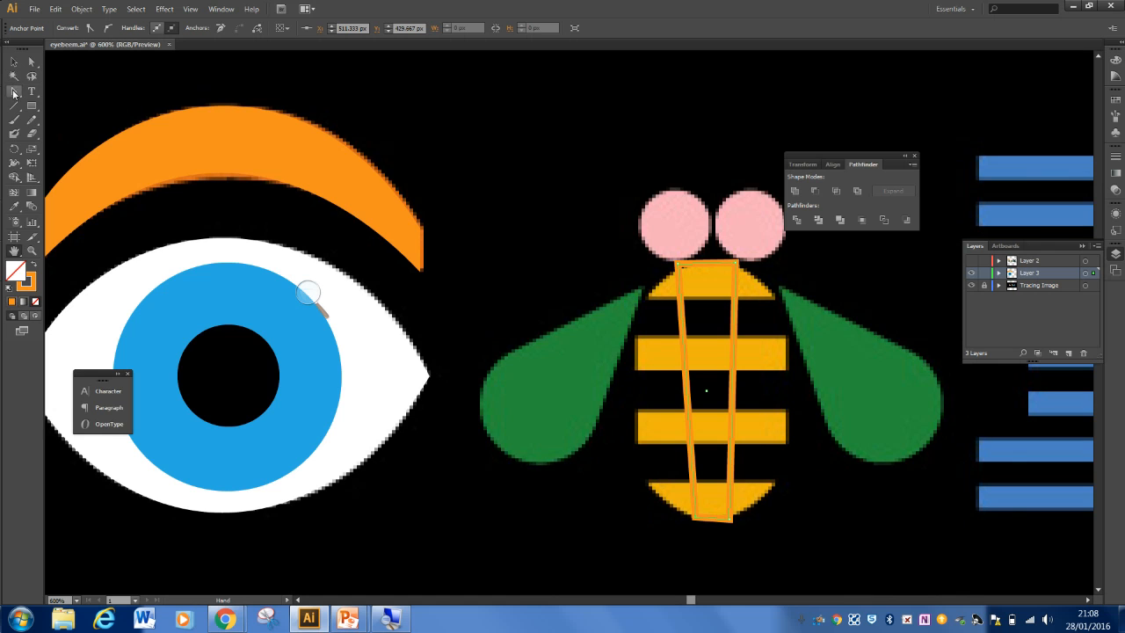
click(13, 91)
mouse_move(677, 265)
mouse_down()
mouse_move(669, 255)
mouse_move(699, 255)
mouse_move(689, 259)
mouse_up()
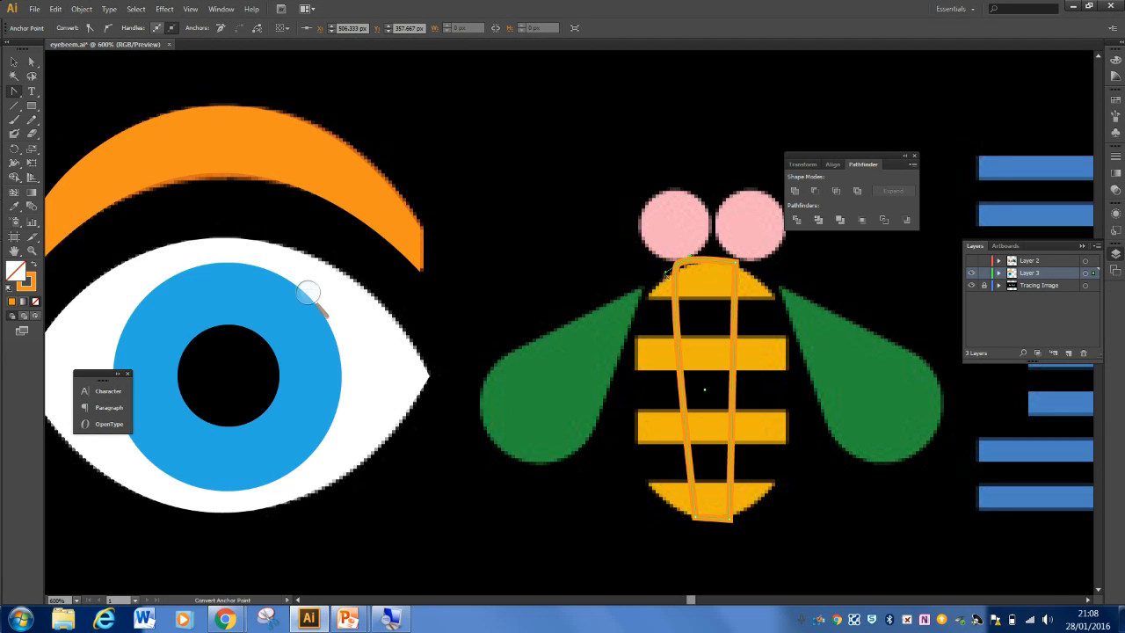
drag(666, 272, 575, 342)
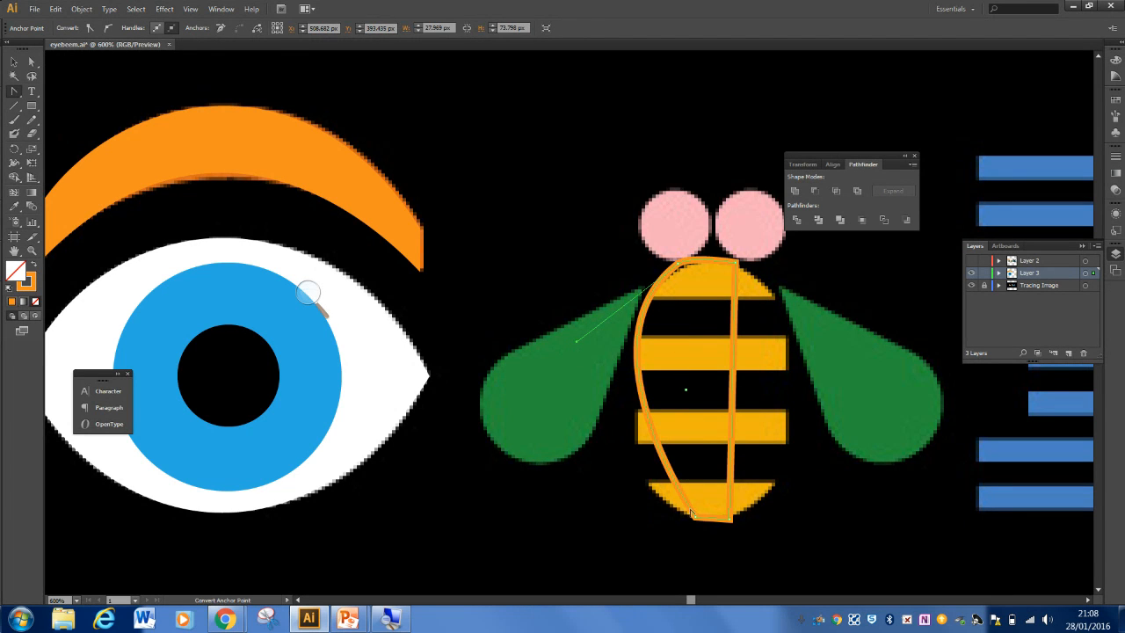
drag(694, 519, 632, 511)
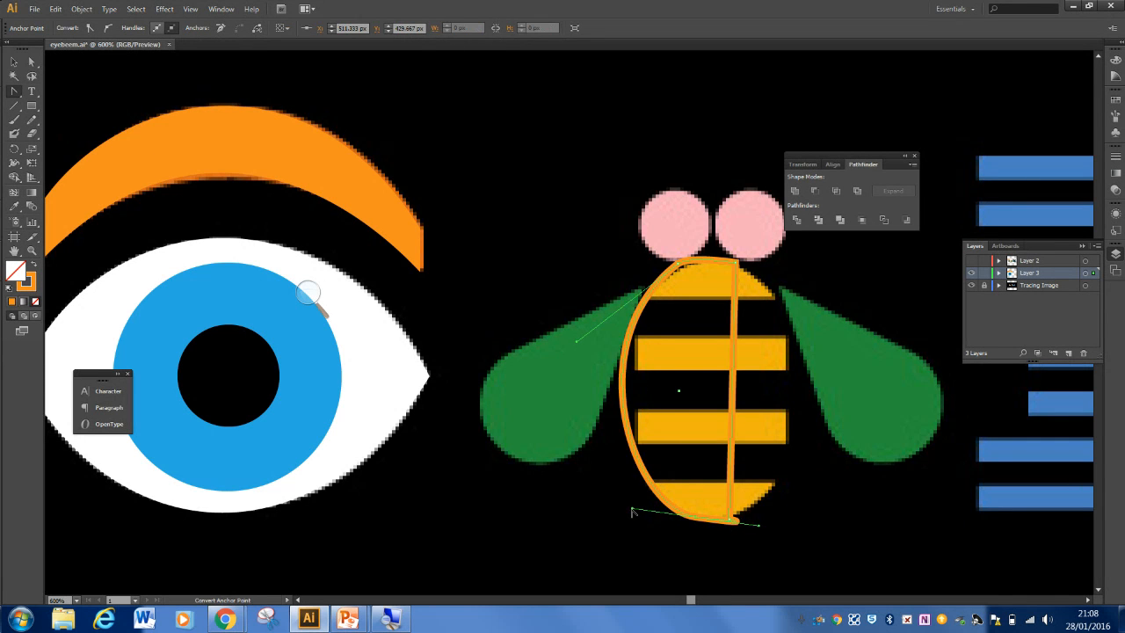
Step: Retract the lower-left anchor's right-hand handle onto the anchor to flatten the outline's bottom edge
click(761, 530)
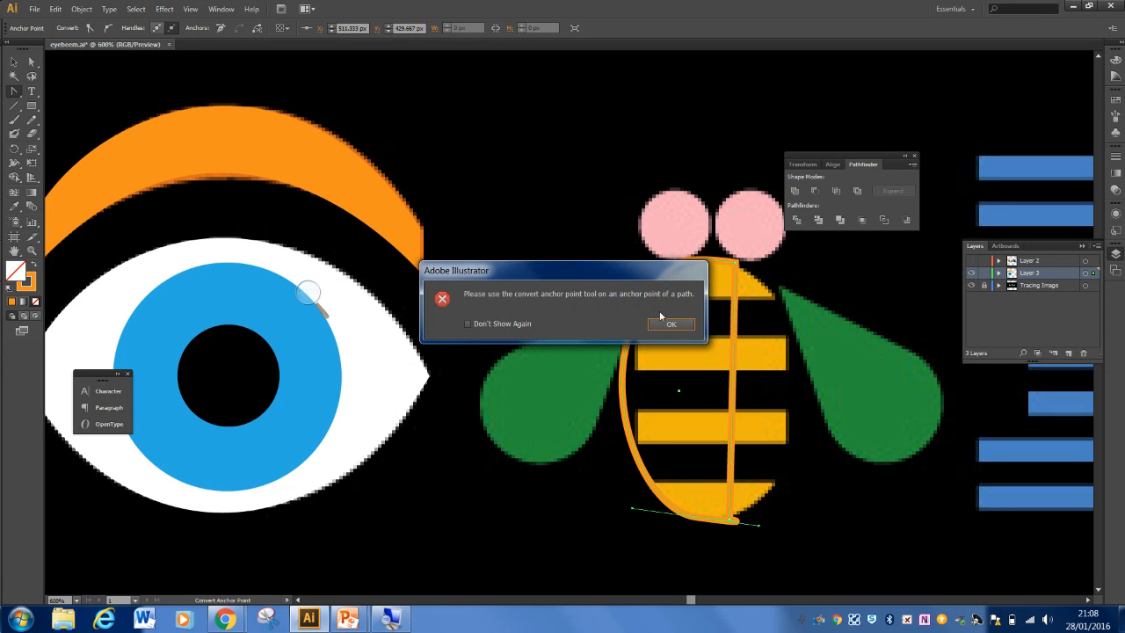
click(670, 324)
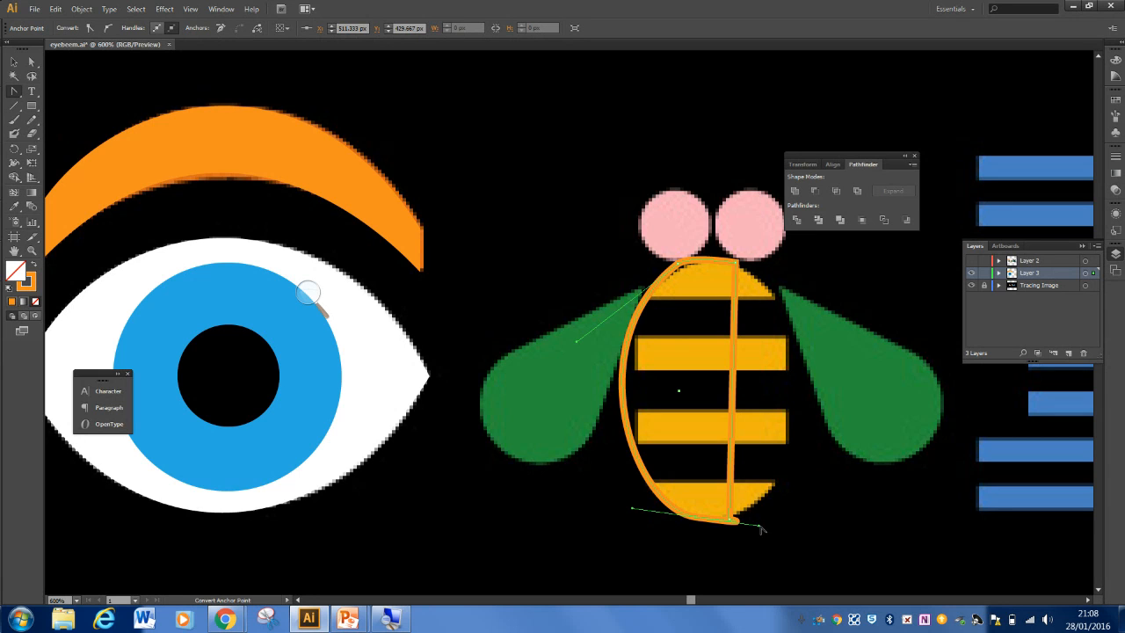
mouse_move(761, 530)
mouse_down()
mouse_move(778, 515)
mouse_move(768, 497)
mouse_move(703, 495)
mouse_move(695, 518)
mouse_up()
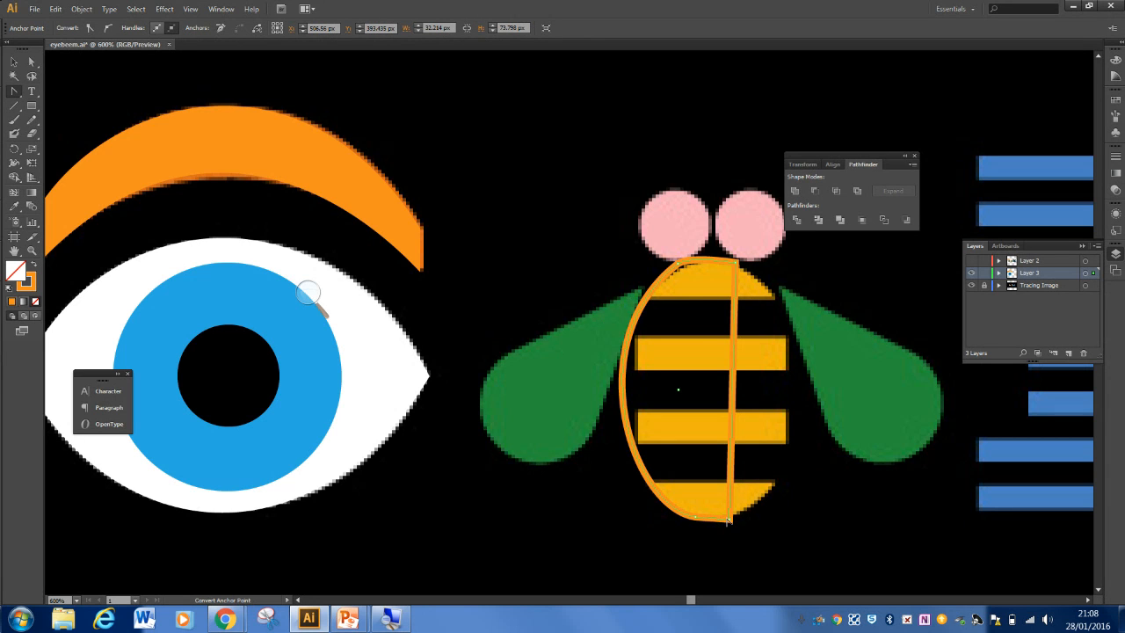
Step: Pull handles from the lower-right anchor with Convert Anchor Point and extend the outer one to bulge the outline's right side
click(728, 520)
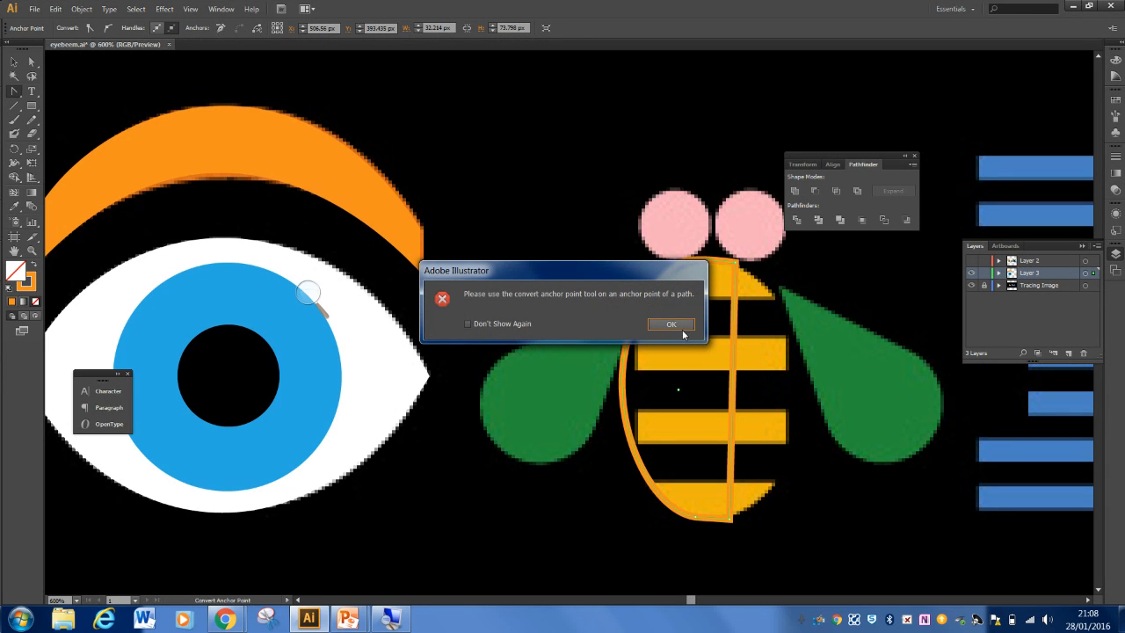
click(682, 332)
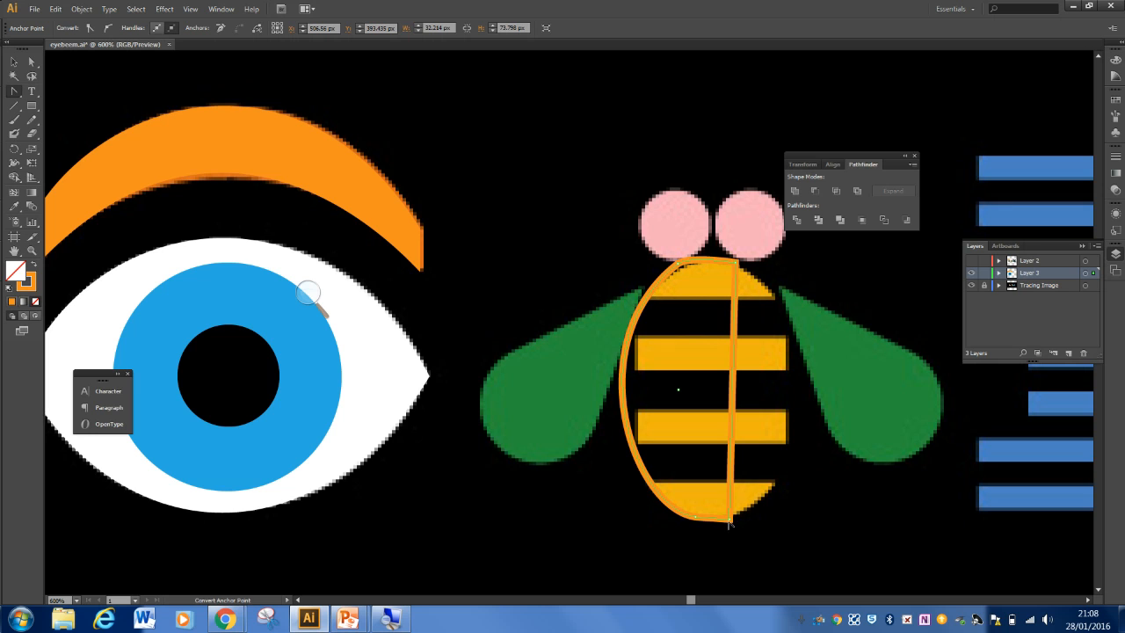
mouse_move(729, 522)
mouse_down()
mouse_move(741, 523)
mouse_move(706, 542)
mouse_move(710, 530)
mouse_up()
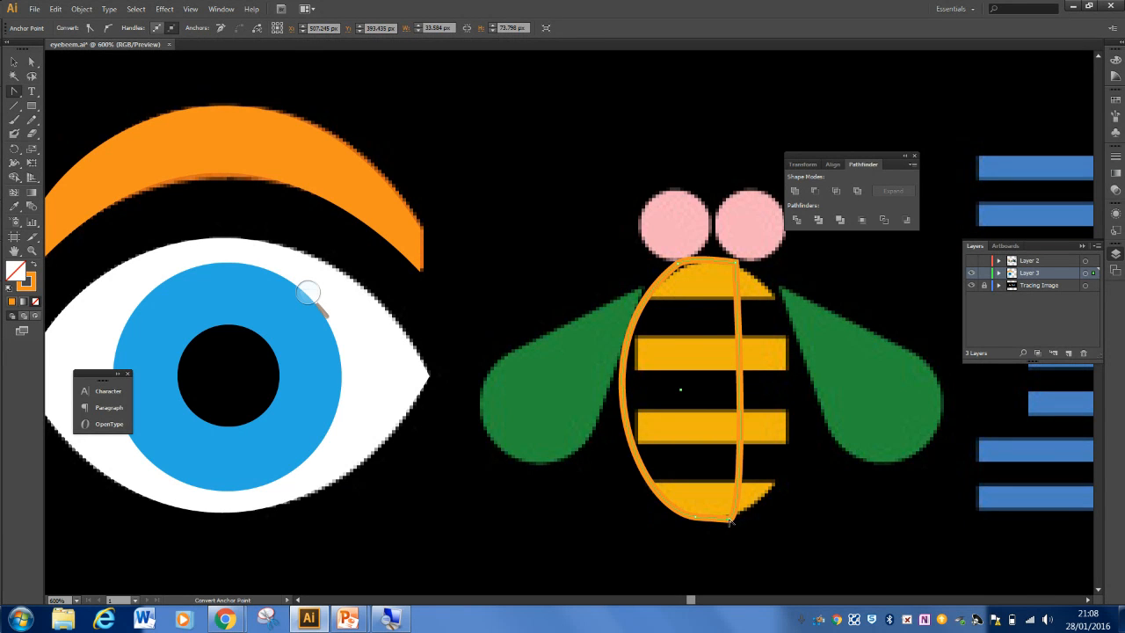
click(729, 521)
click(672, 325)
drag(730, 521, 688, 543)
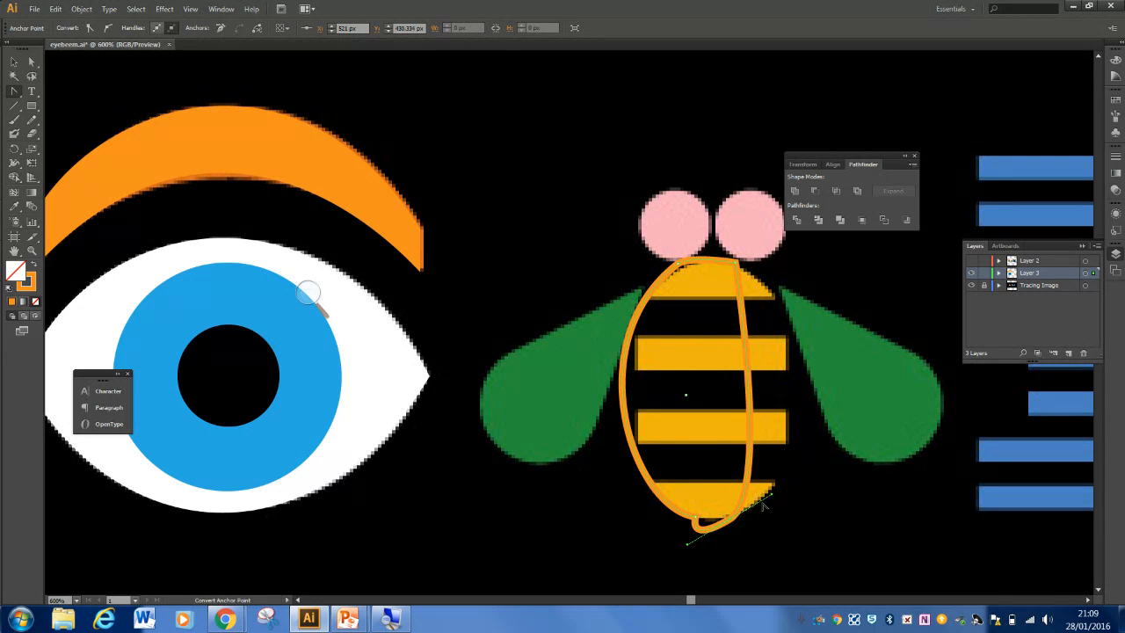
drag(771, 498, 852, 475)
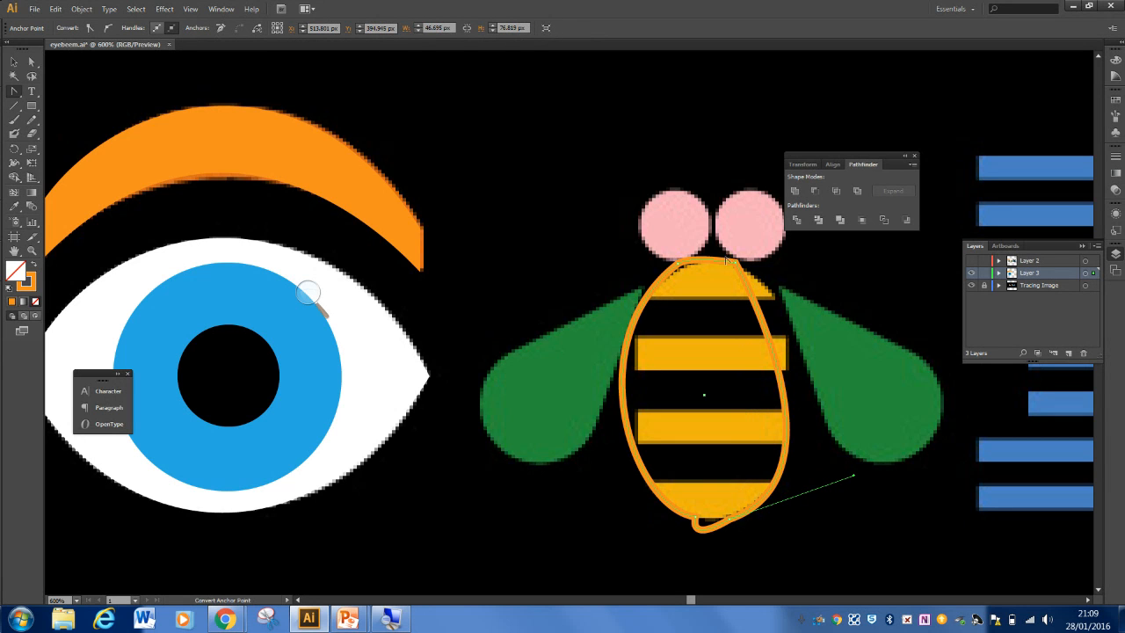
Step: Pull a horizontal handle outward from the upper-right anchor to round the outline's right shoulder to match the left one
drag(734, 266, 783, 266)
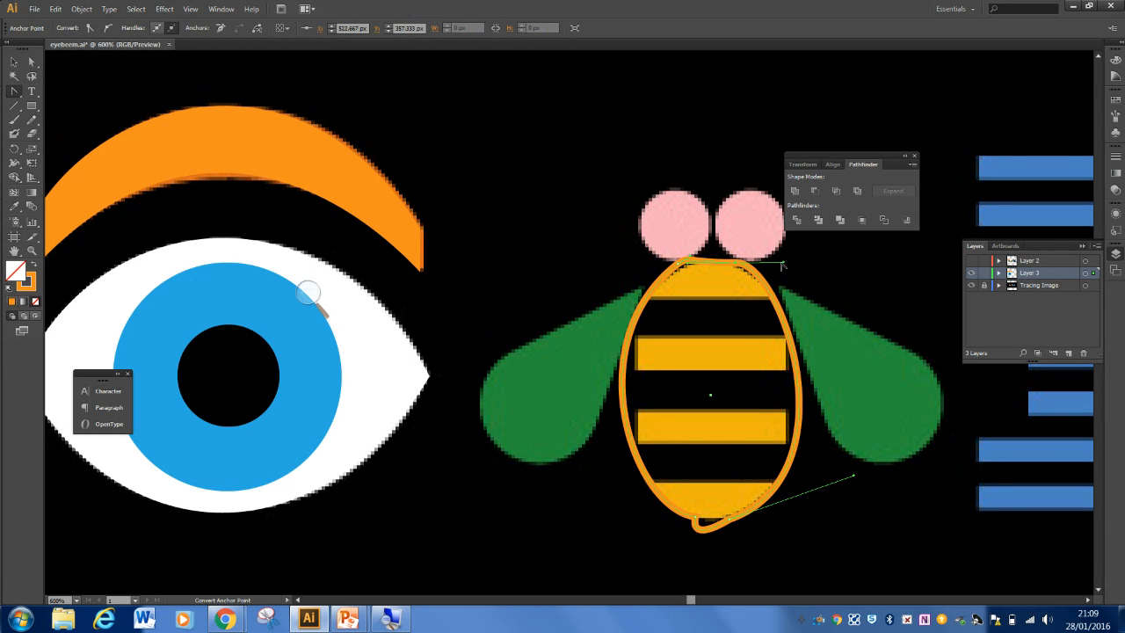
click(727, 265)
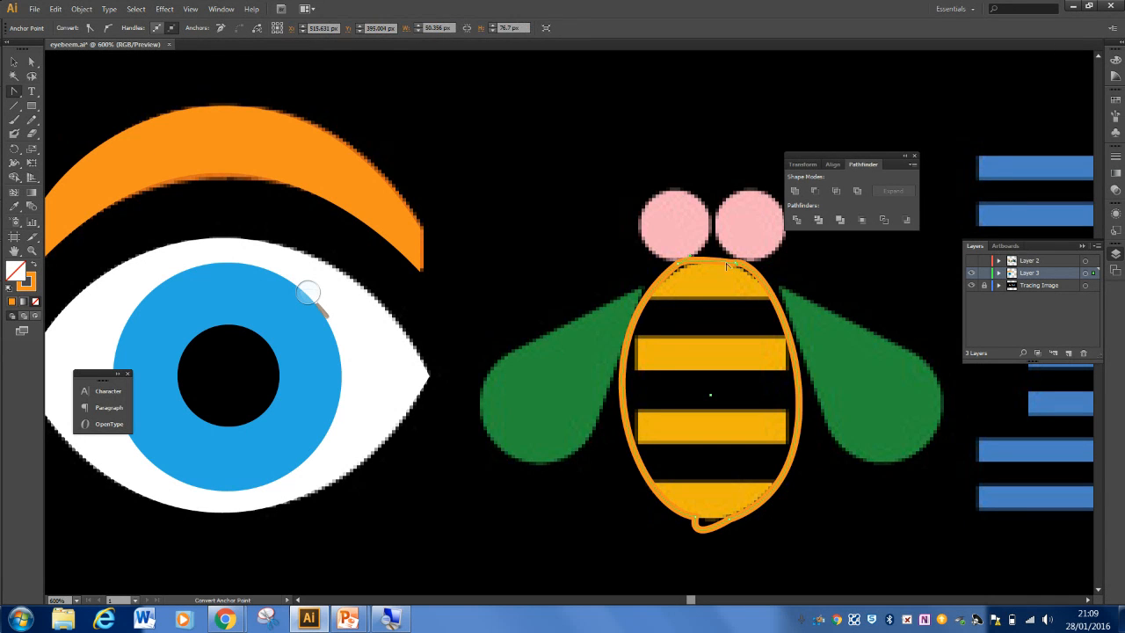
click(715, 263)
click(685, 266)
click(733, 263)
click(733, 262)
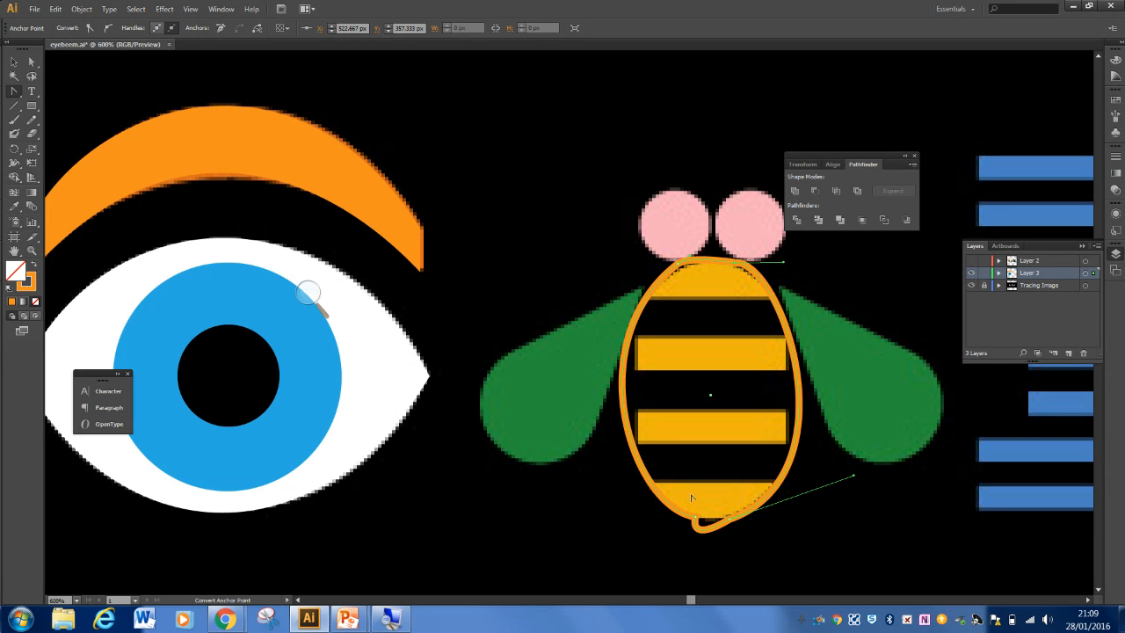
Step: Retract the lower-right anchor's left-hand handle onto the anchor to remove the loop at the base of the body outline
click(728, 520)
drag(728, 522, 693, 547)
drag(687, 546, 729, 524)
key(ctrl+z)
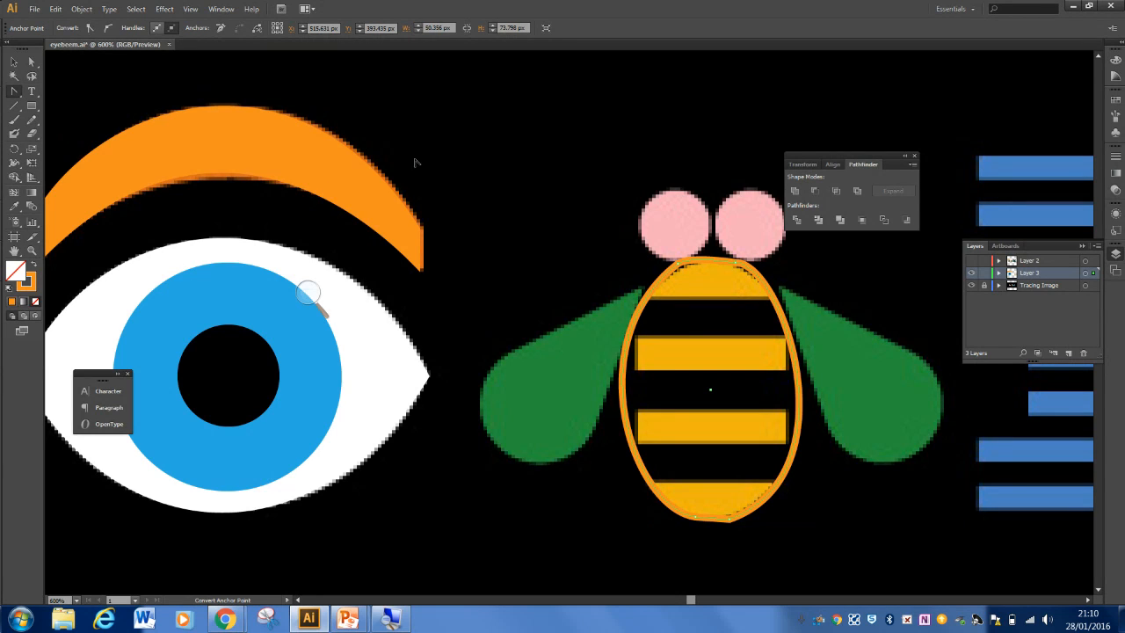
Step: Move the outline's four anchors outward with Direct Selection to the inner corners of the bee's first and last yellow stripes
click(32, 62)
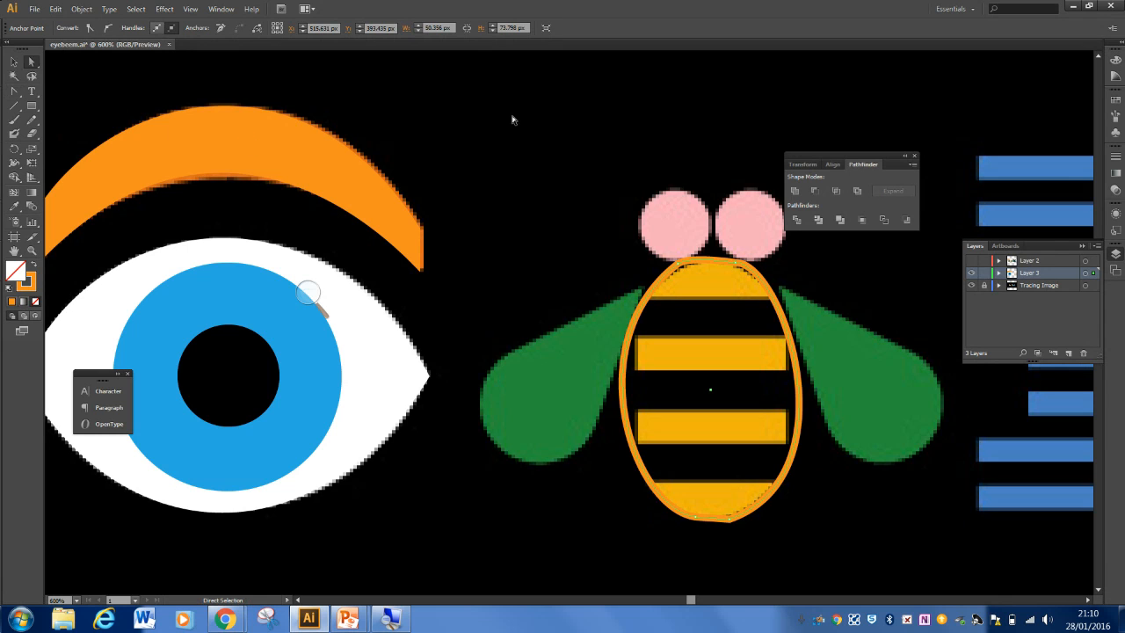
click(680, 267)
drag(680, 266, 641, 298)
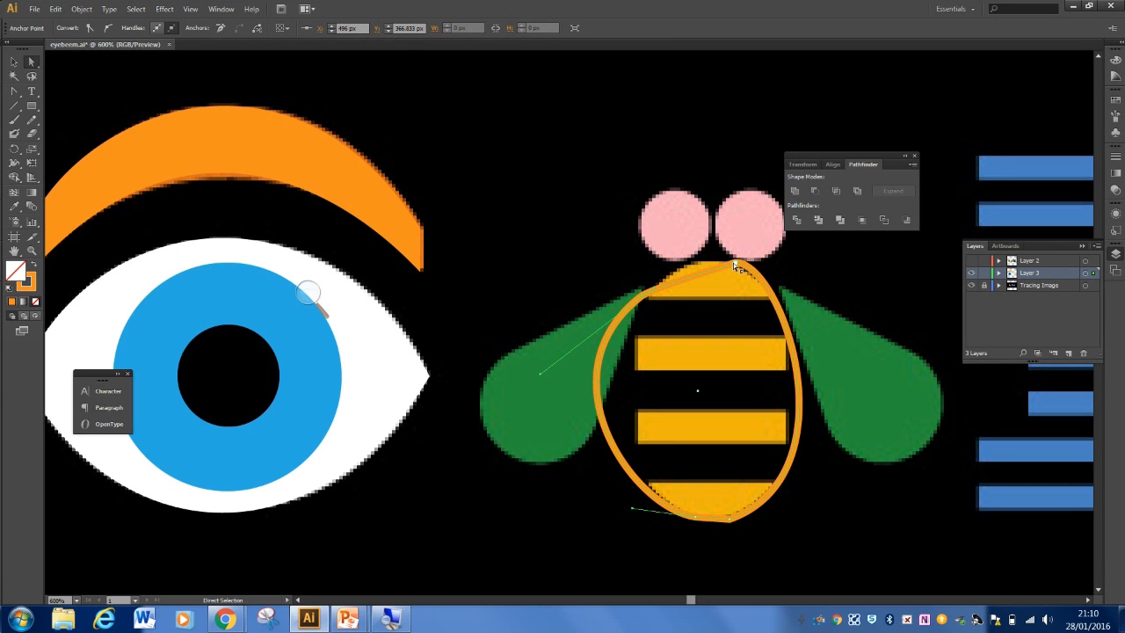
drag(733, 263, 763, 281)
drag(770, 301, 778, 299)
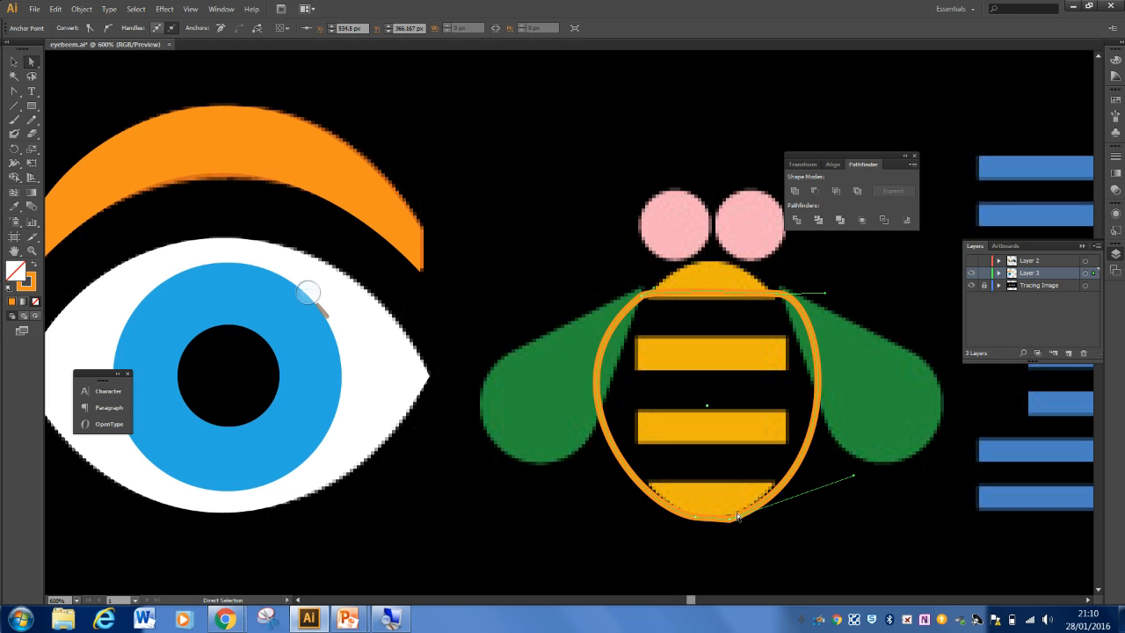
drag(730, 521, 779, 481)
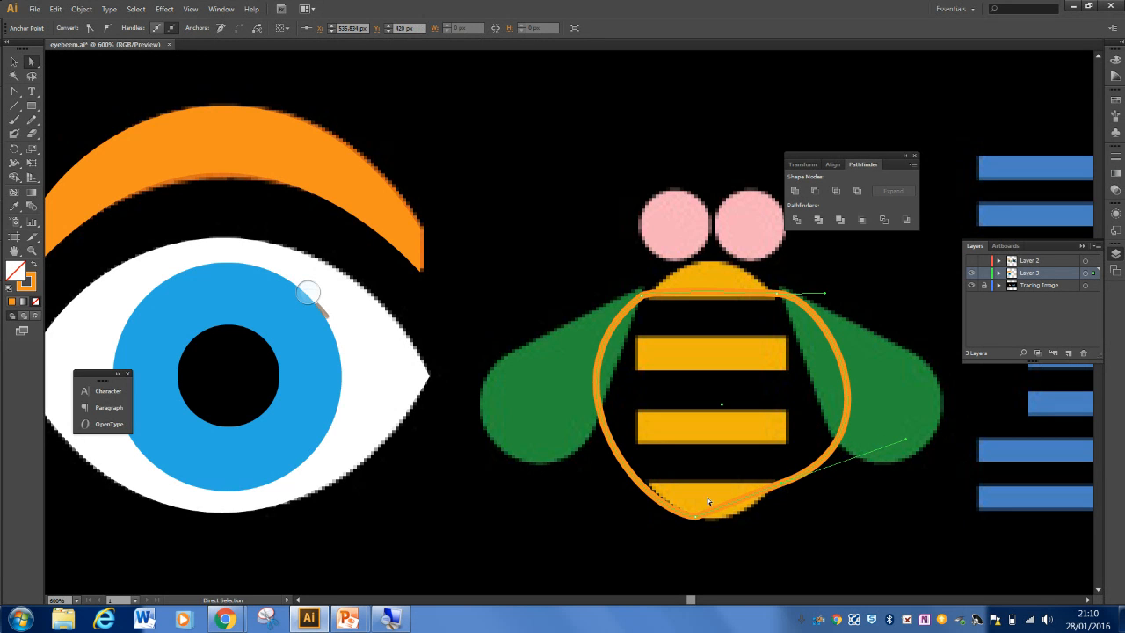
drag(695, 520, 637, 486)
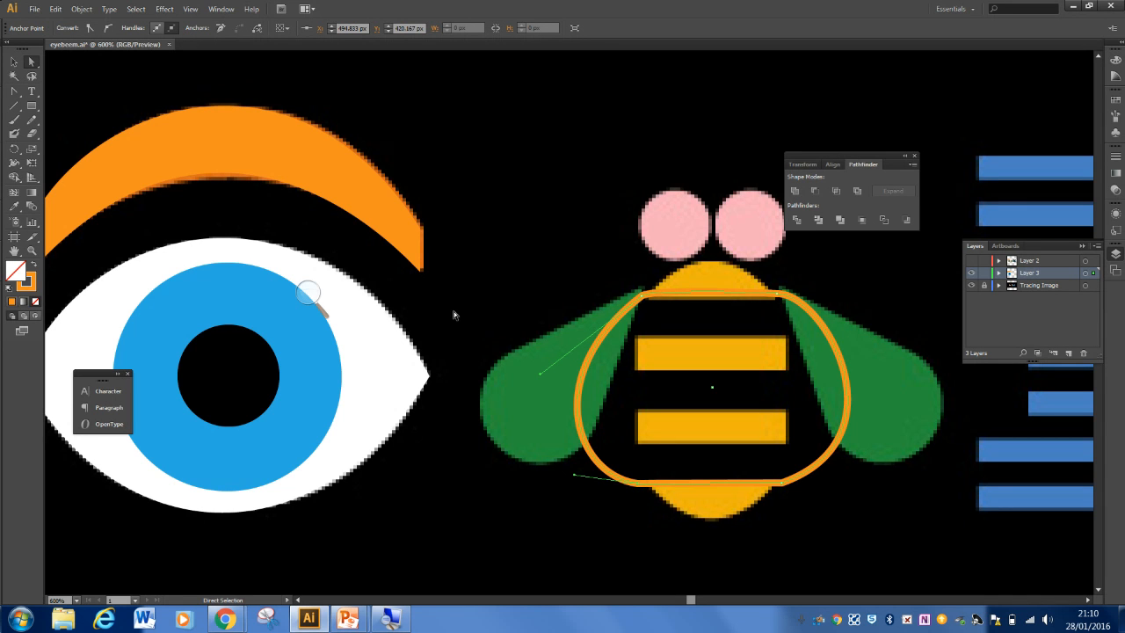
Step: Convert all four anchors of the bee's body outline to corner points with Convert Anchor Point, removing their curve handles
click(12, 94)
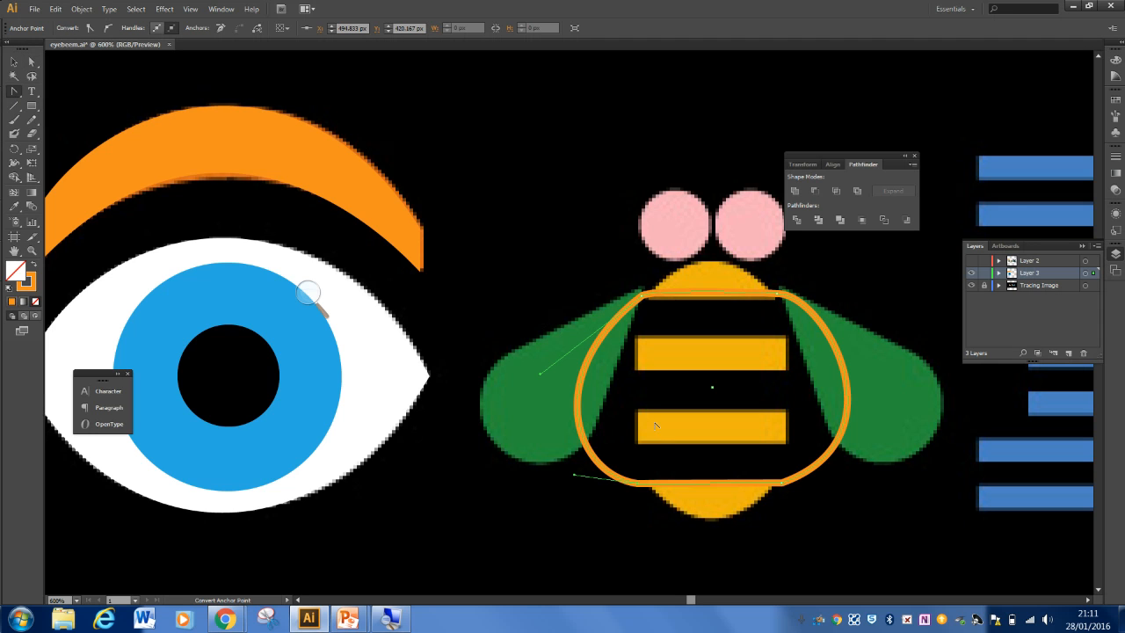
click(637, 488)
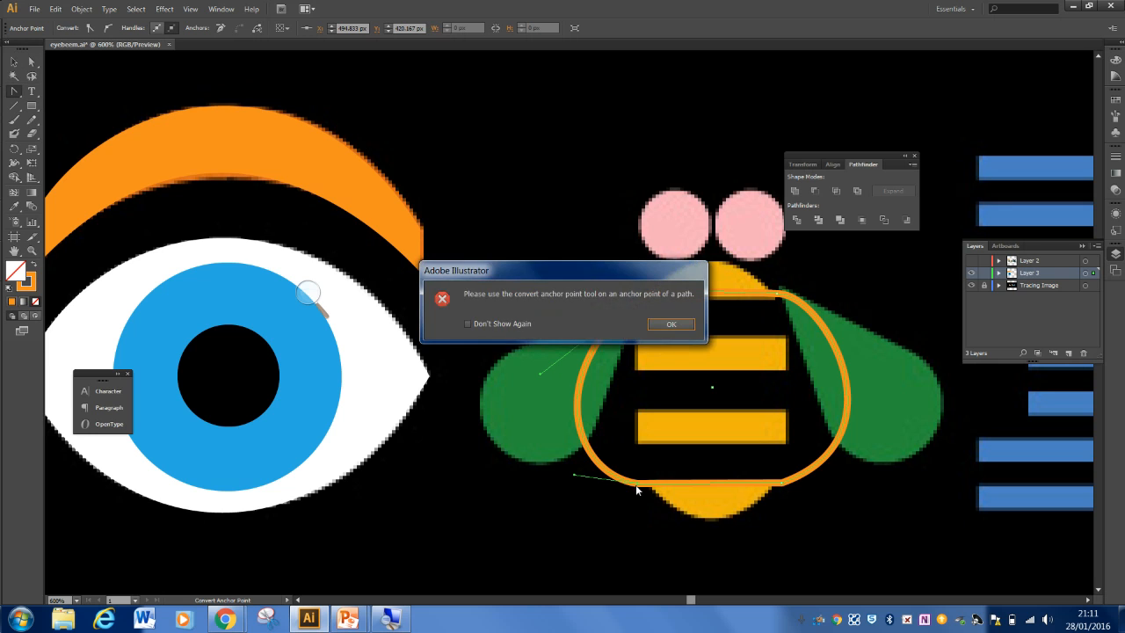
click(669, 324)
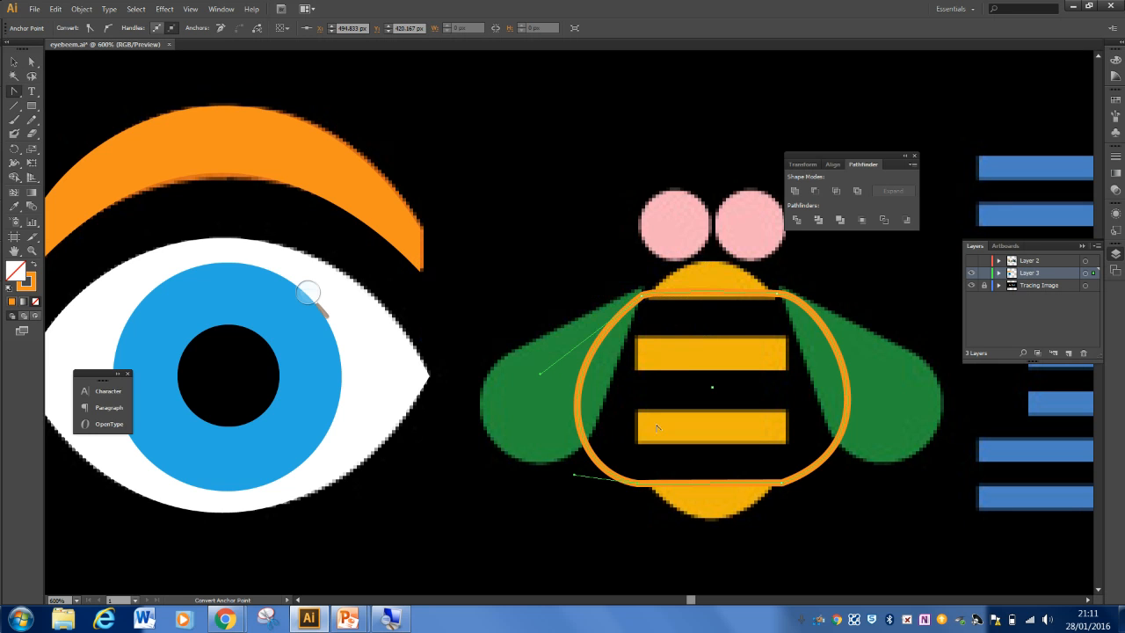
click(635, 486)
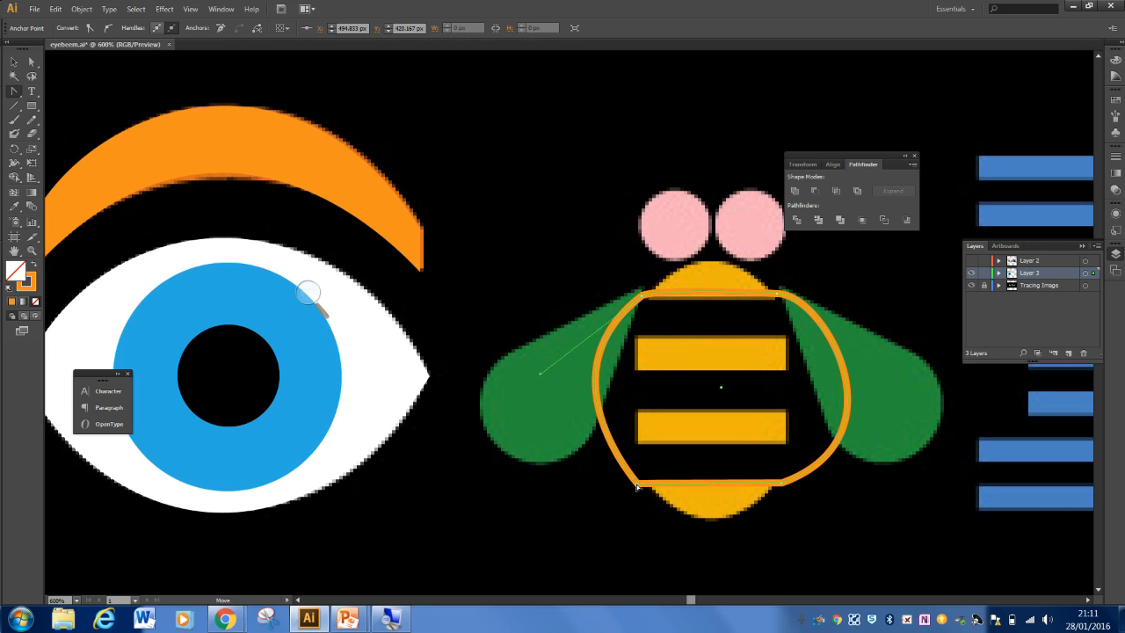
click(781, 485)
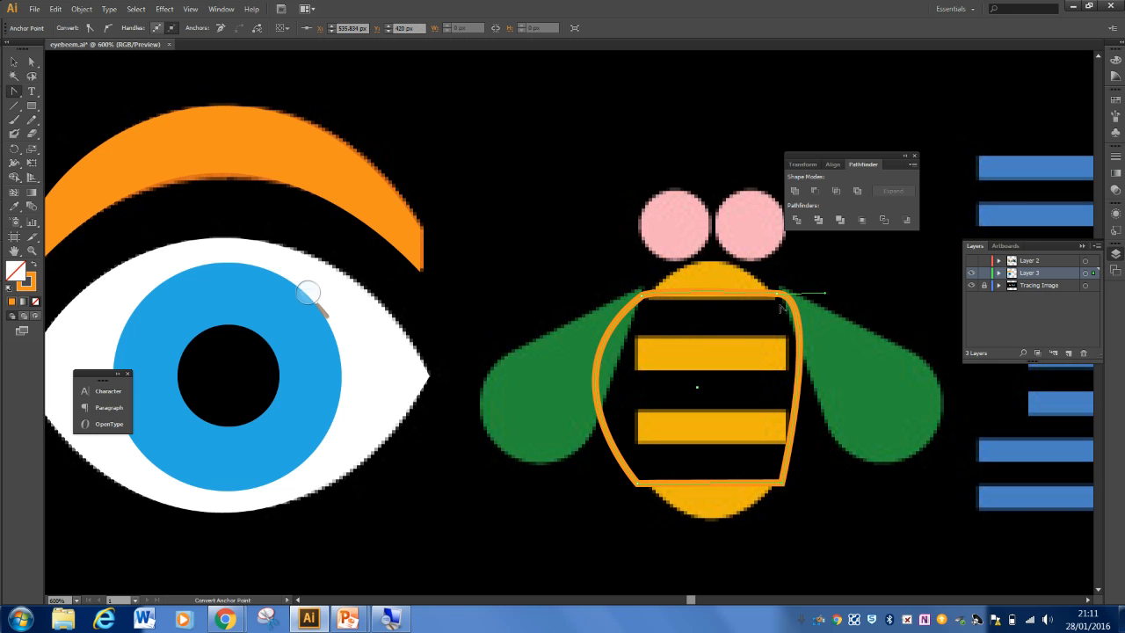
click(779, 300)
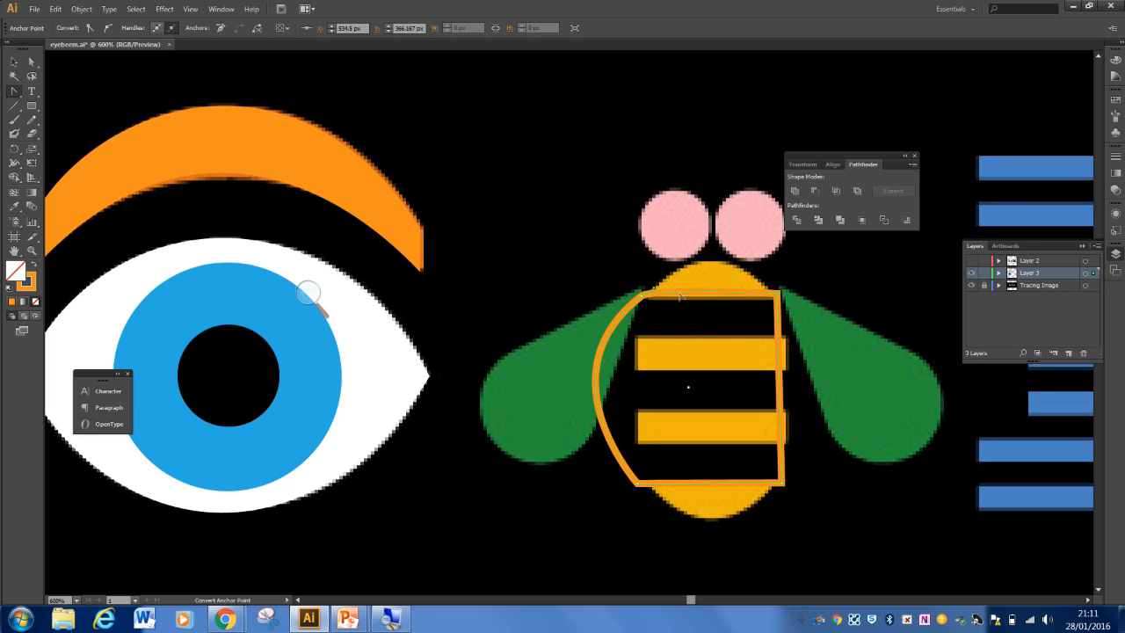
click(640, 300)
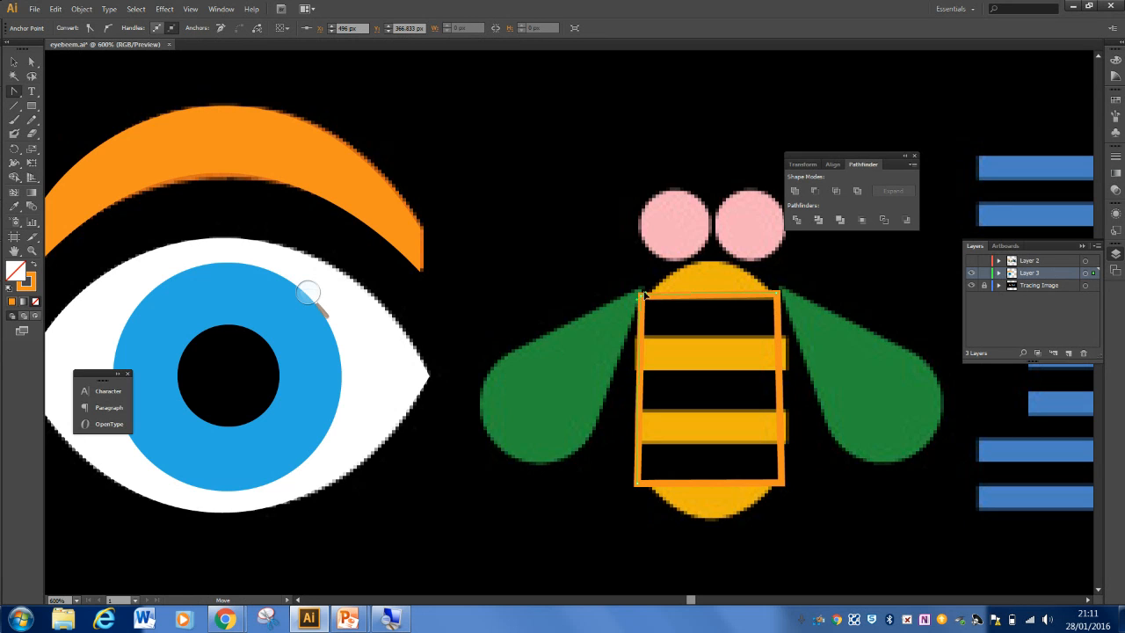
Step: Arch the outline's upper edge over the bee's first yellow stripe using handles from both upper anchors, and straighten the left side
drag(644, 294, 680, 243)
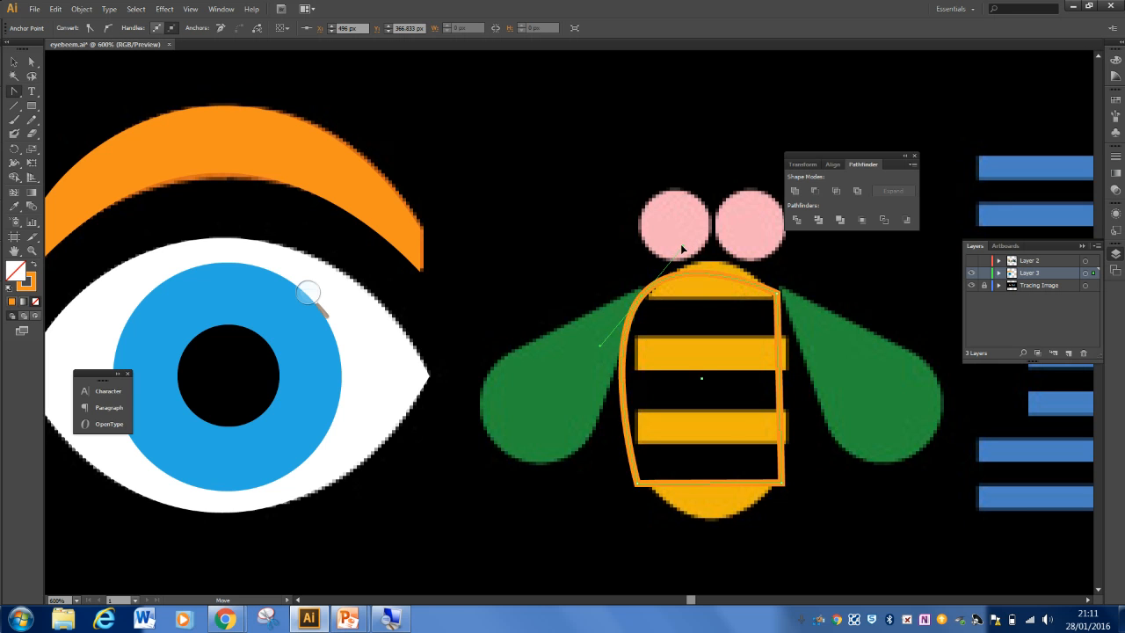
click(777, 299)
key(Return)
mouse_move(777, 297)
mouse_down()
mouse_move(805, 332)
mouse_move(777, 296)
mouse_up()
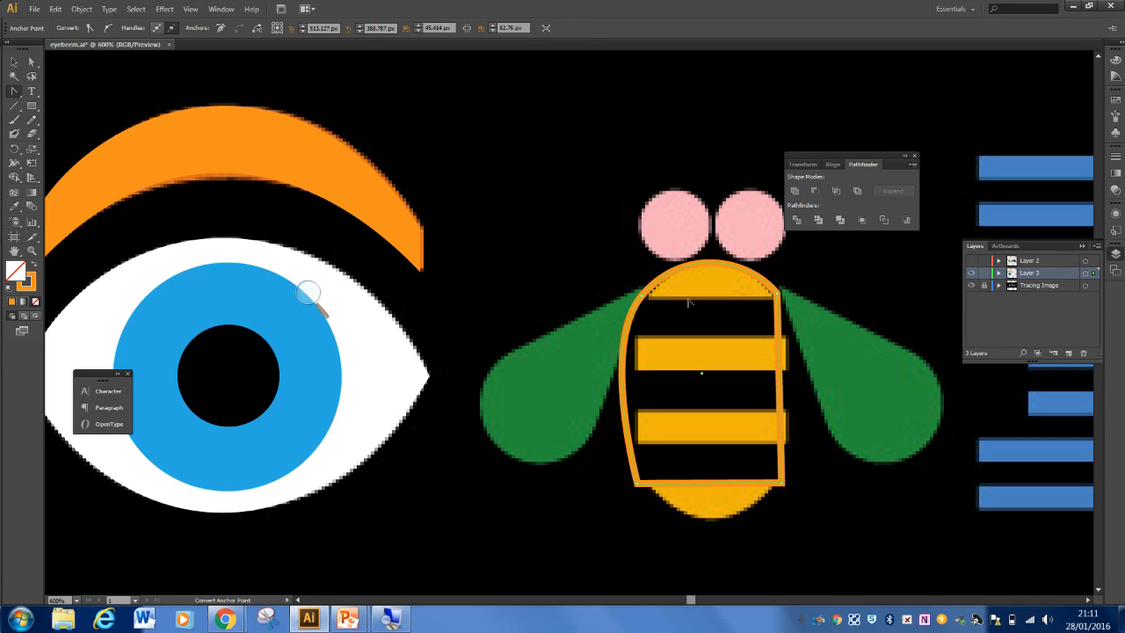
drag(643, 299, 643, 299)
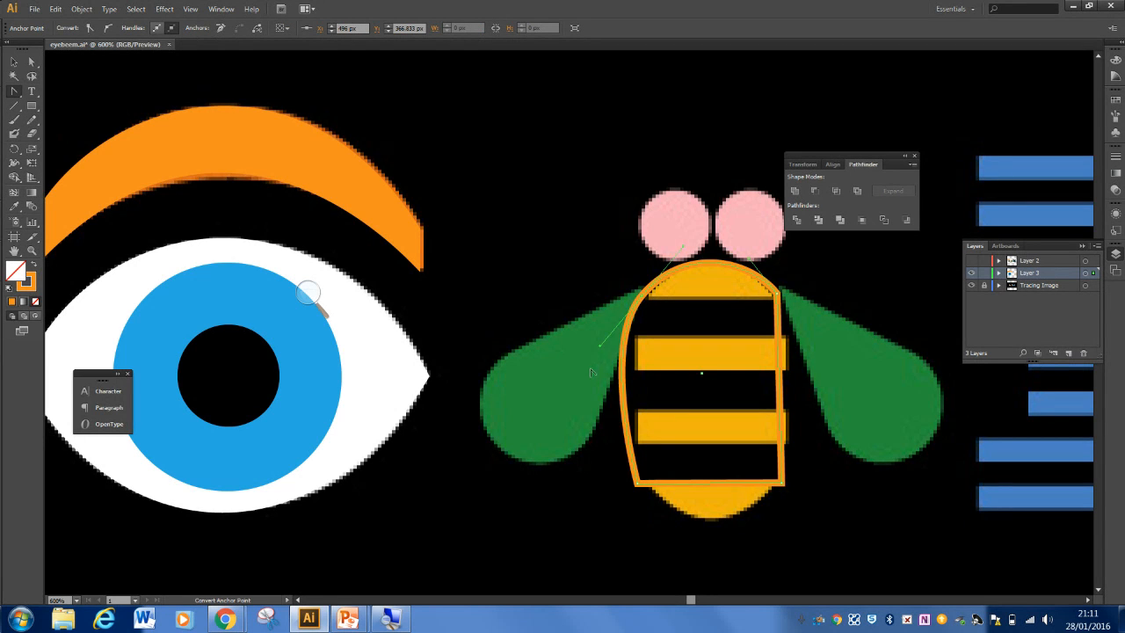
drag(598, 352, 641, 296)
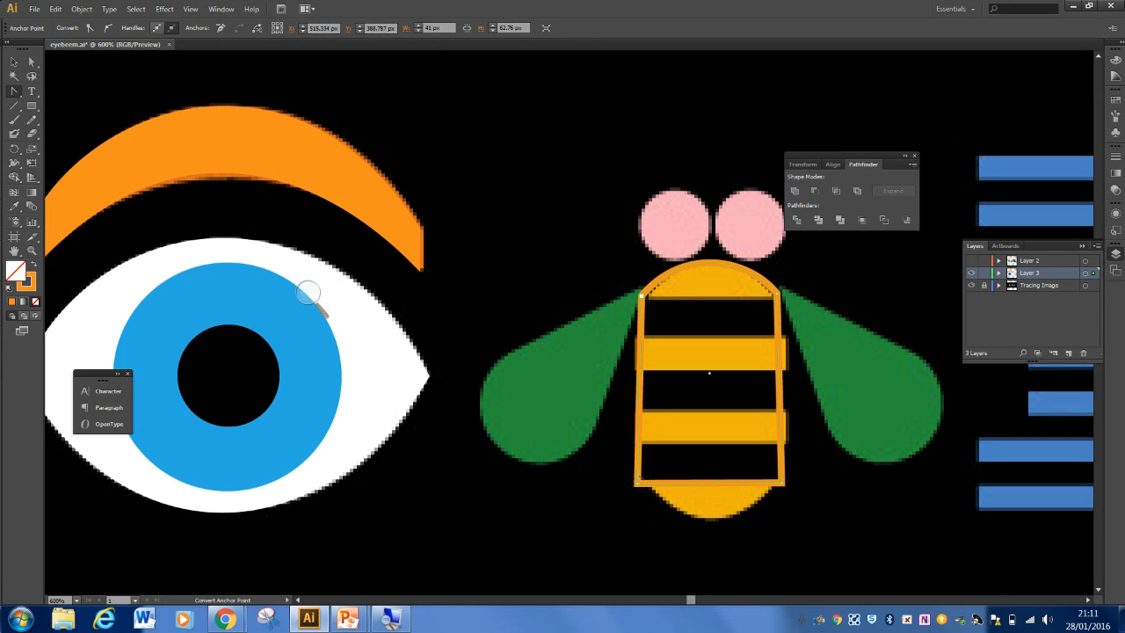
Step: Curve the outline's lower edge around the bee's tail using handles from both lower anchors, pulling the right side's handle in
mouse_move(637, 484)
mouse_down()
mouse_move(626, 482)
mouse_move(636, 475)
mouse_up()
click(638, 502)
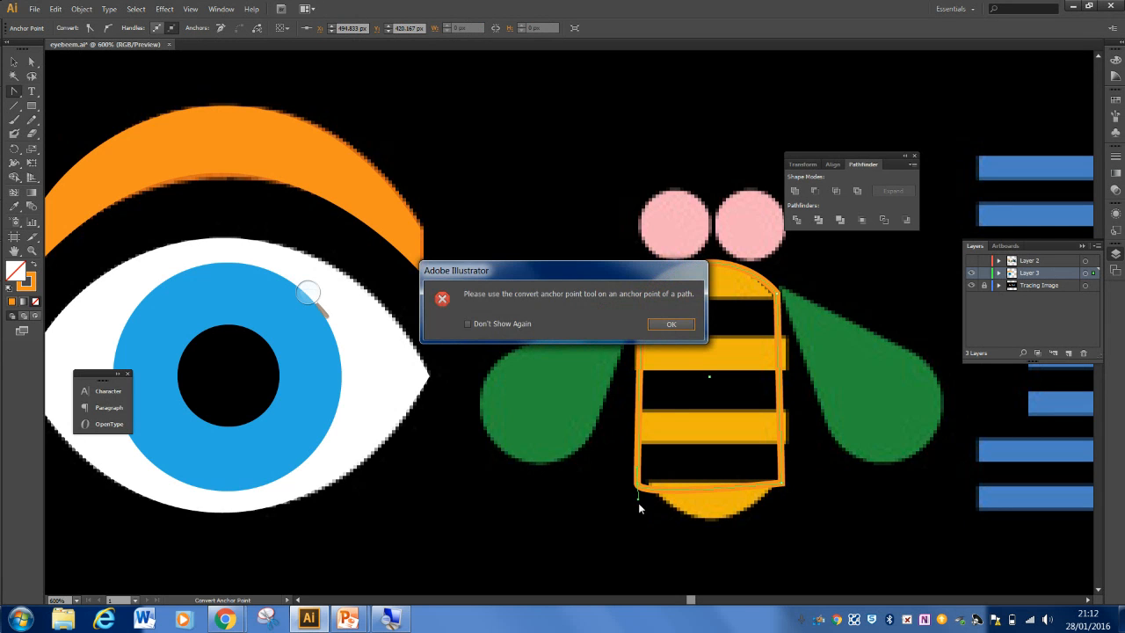
click(671, 324)
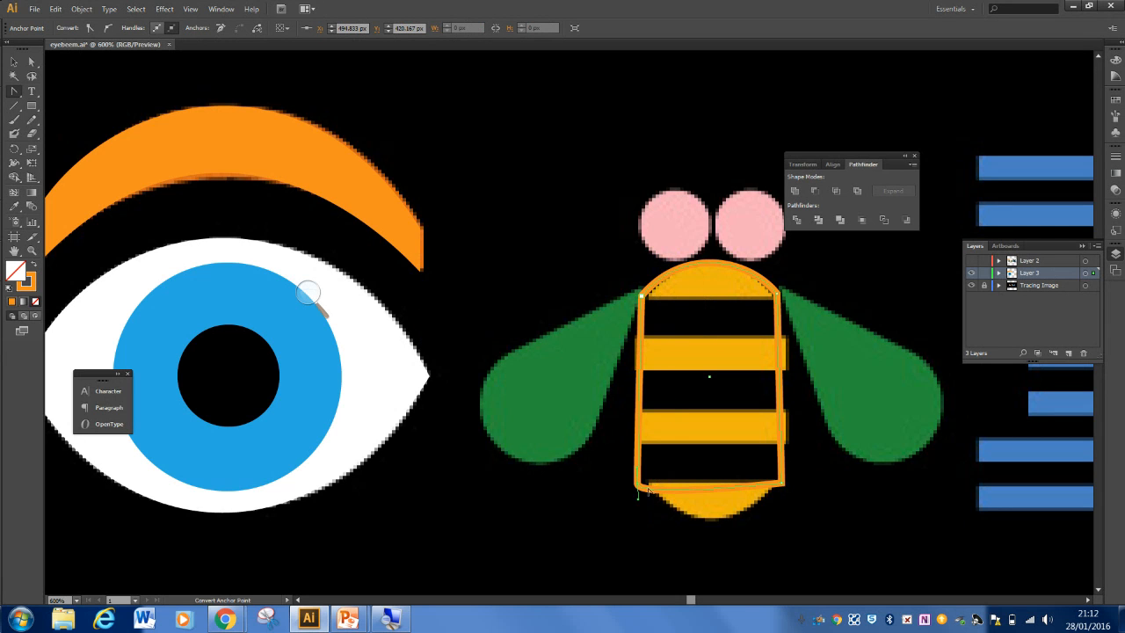
drag(638, 499, 700, 542)
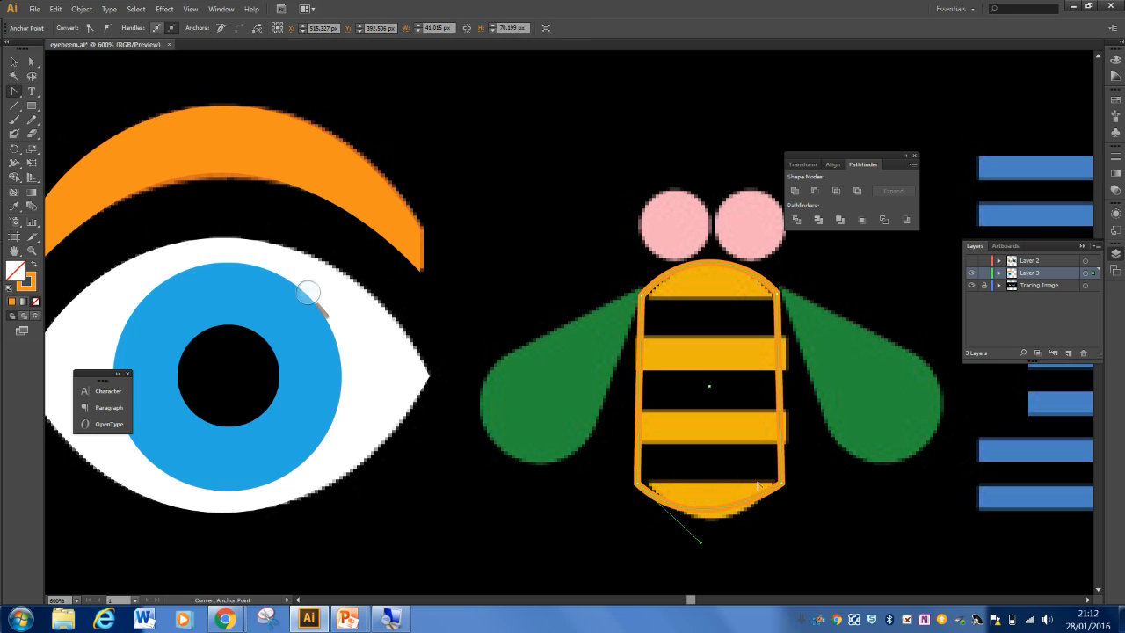
drag(781, 484, 758, 510)
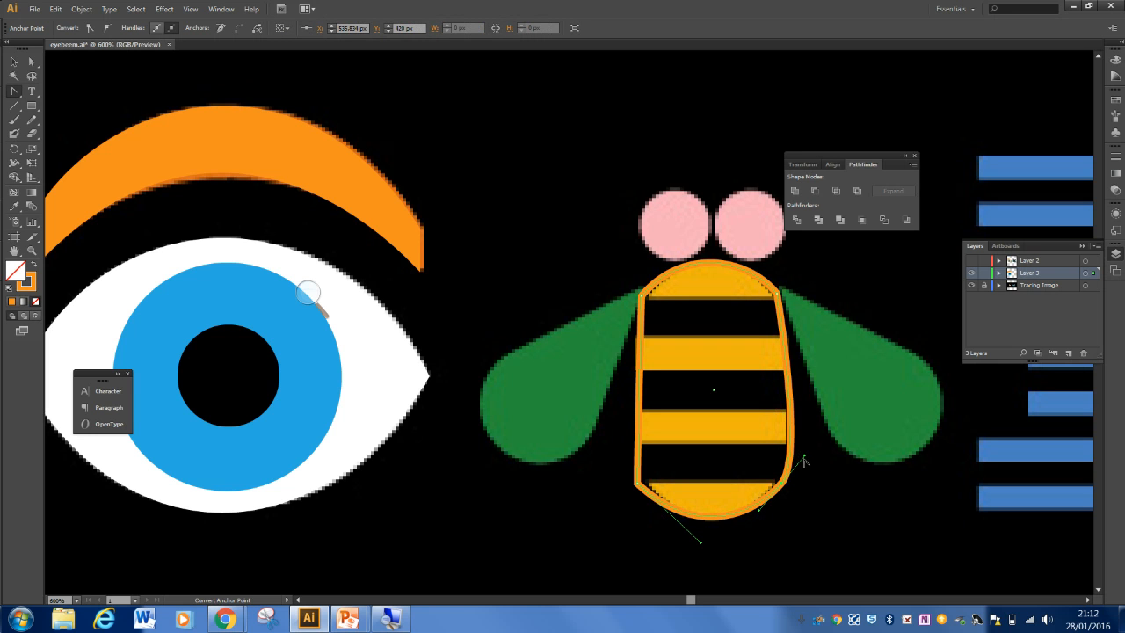
mouse_move(804, 459)
mouse_down()
mouse_move(782, 486)
mouse_move(791, 461)
mouse_up()
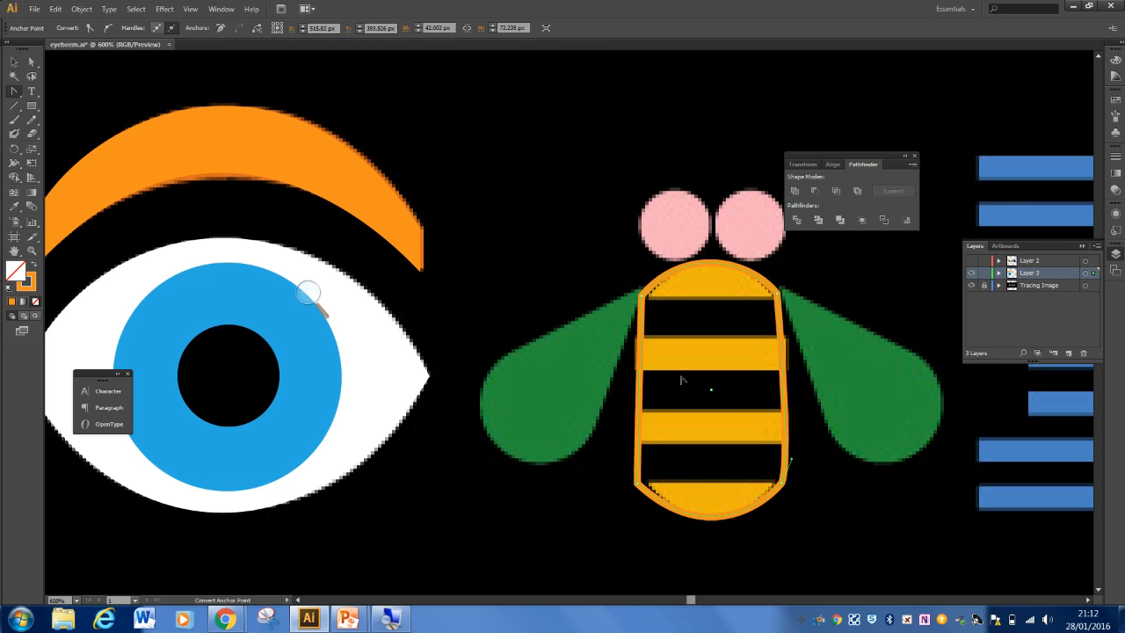
Step: Fill the bee's body shape with orange, remove its stroke, and deselect it
click(14, 60)
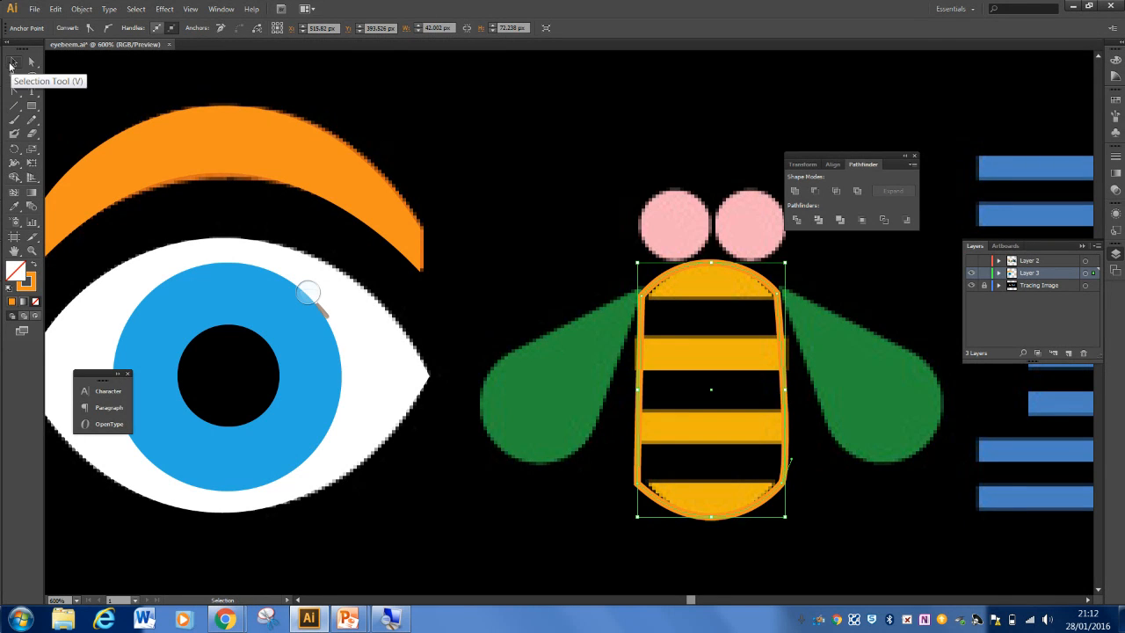
click(660, 280)
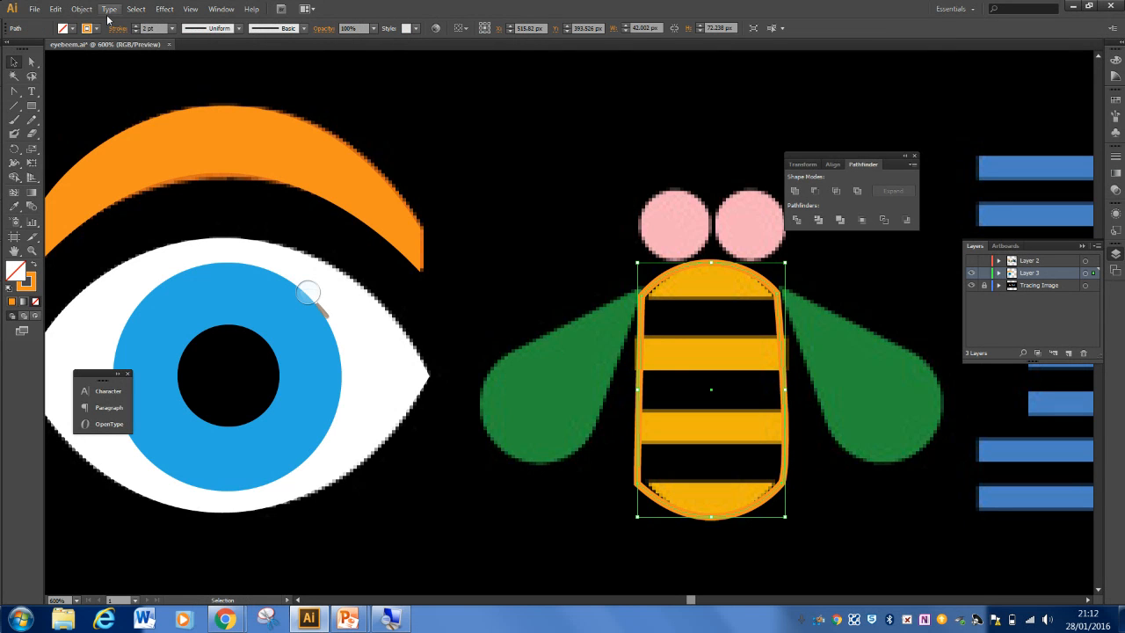
click(75, 30)
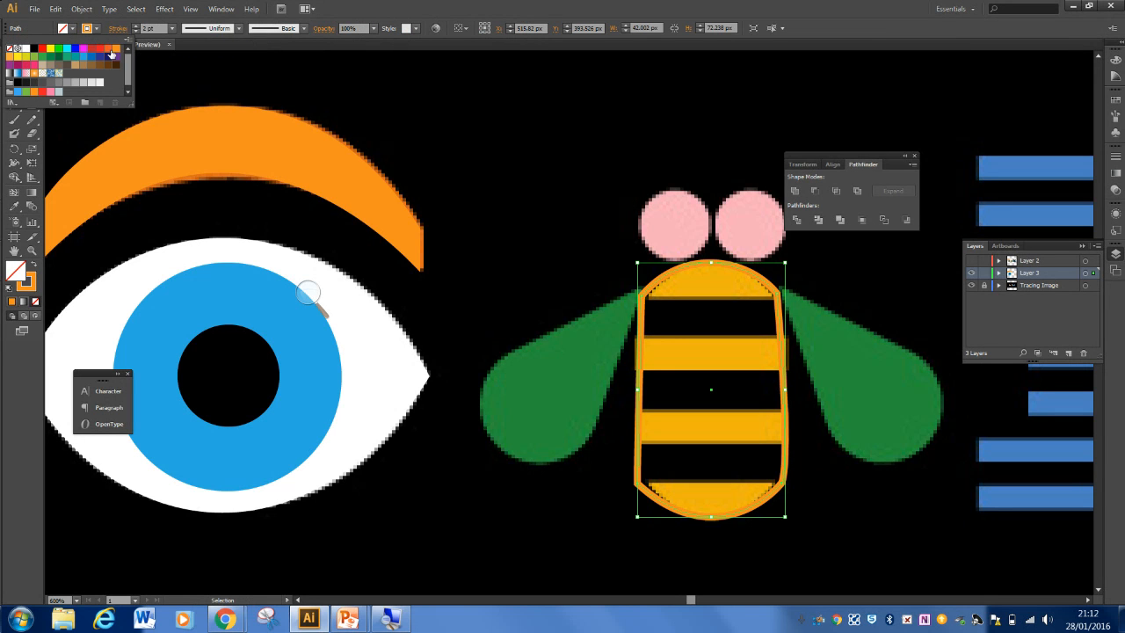
click(113, 55)
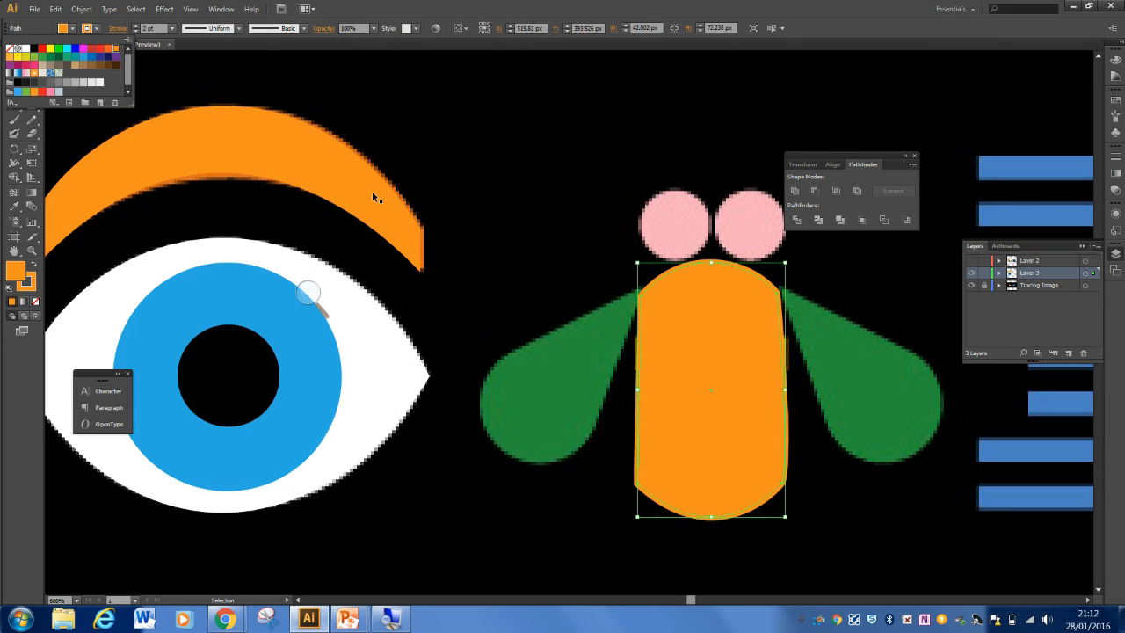
click(135, 32)
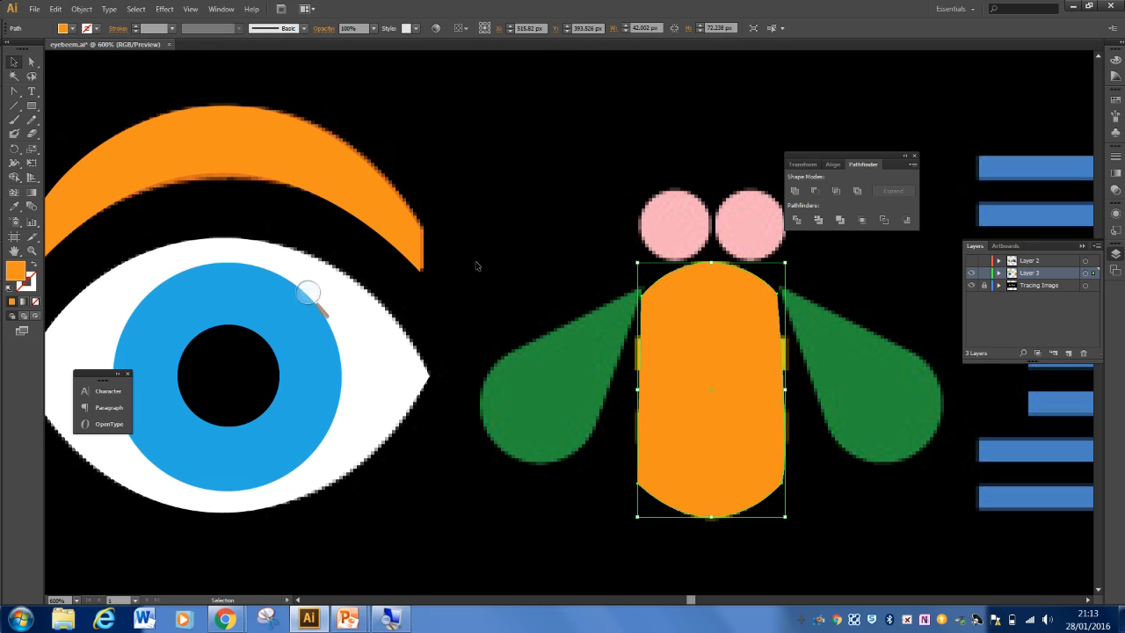
click(535, 261)
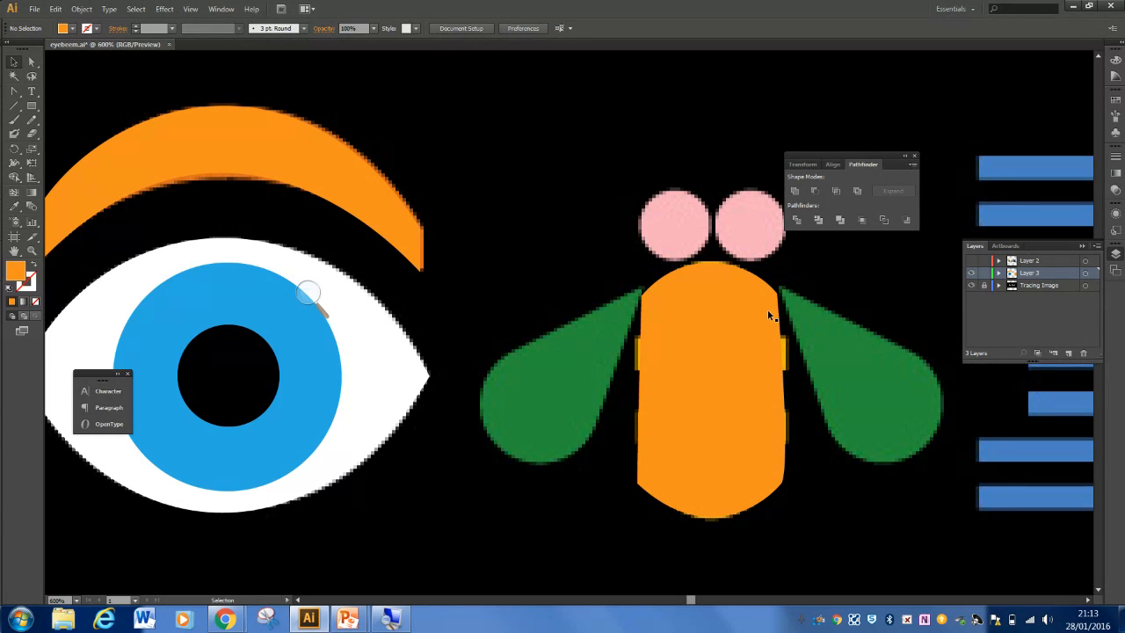
Step: Hide the orange body path in Layer 3 and draw a black 52 × 11 px rectangle over the bee's uppermost black stripe
click(998, 274)
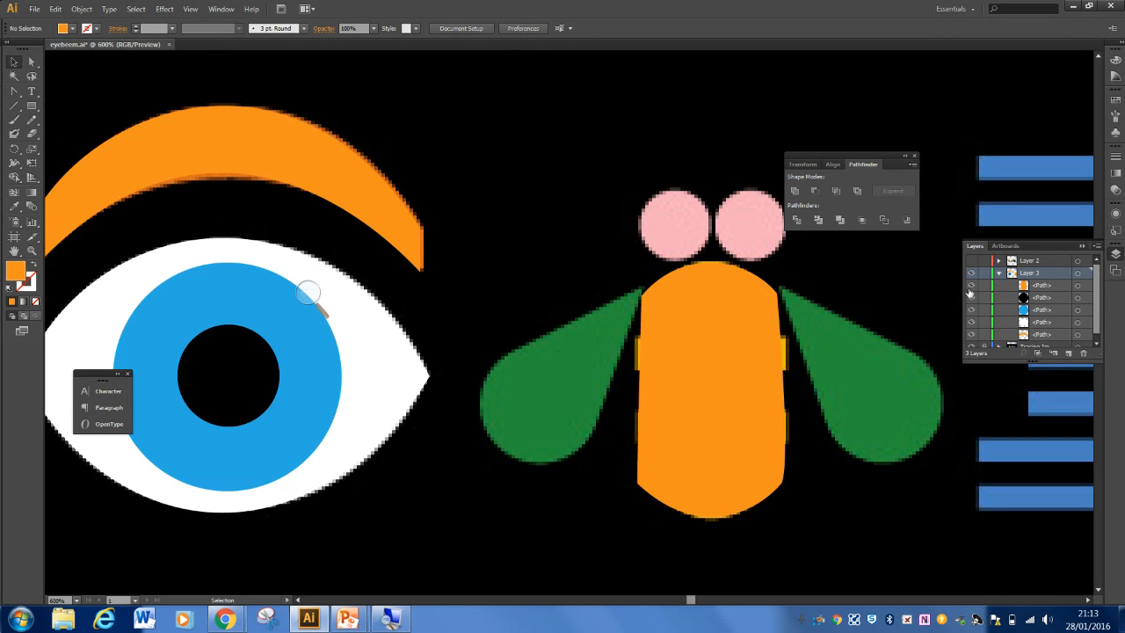
click(971, 285)
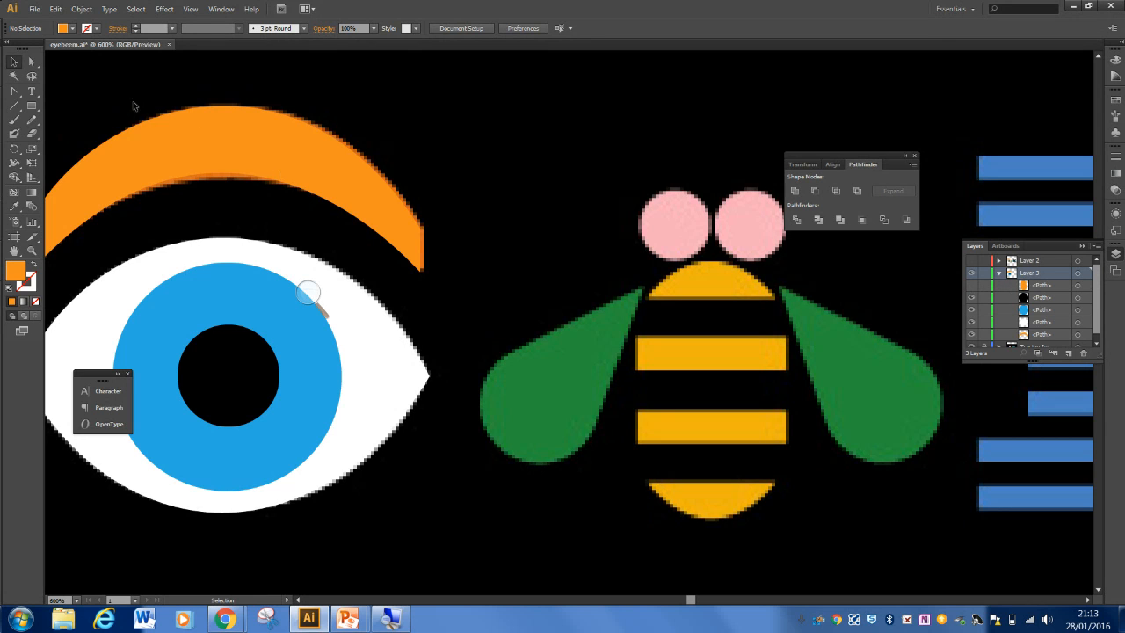
click(33, 106)
click(64, 29)
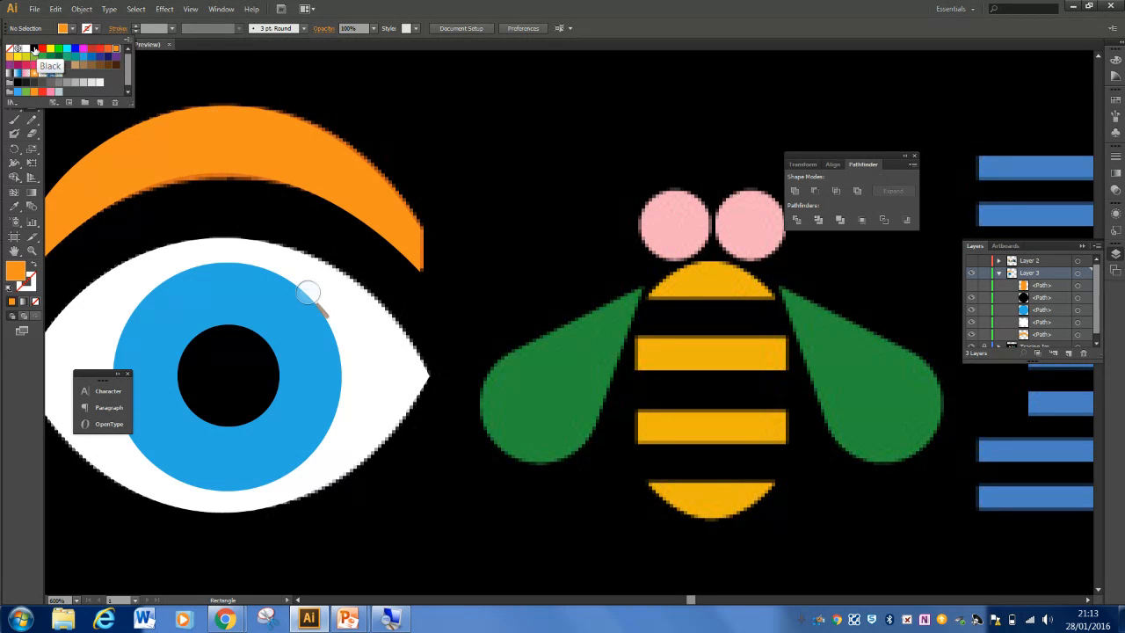
click(33, 50)
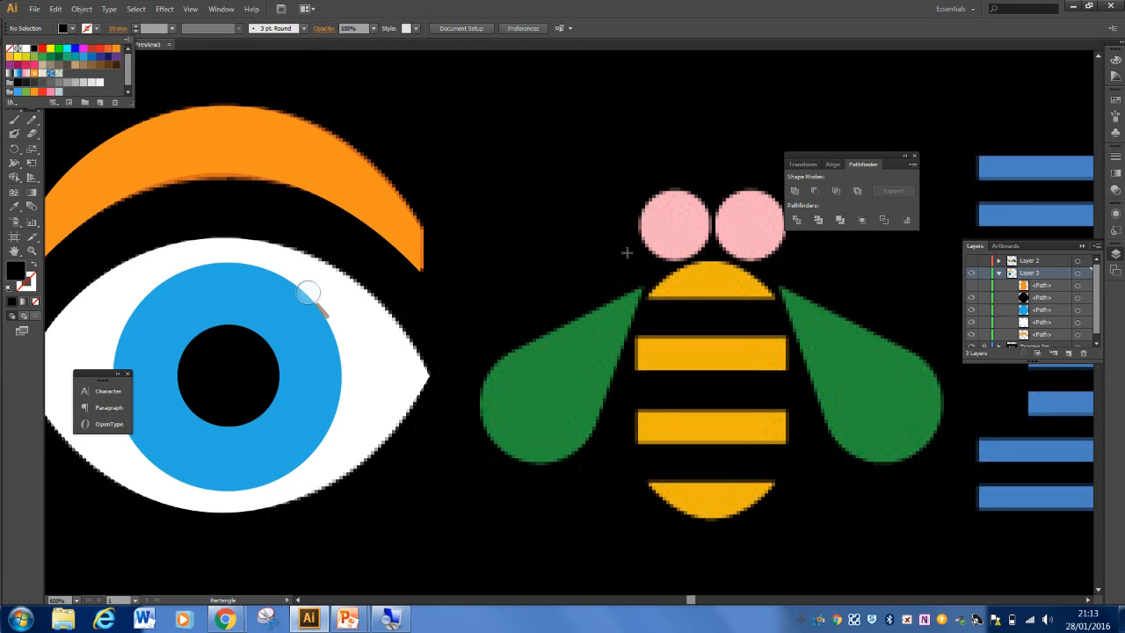
click(622, 298)
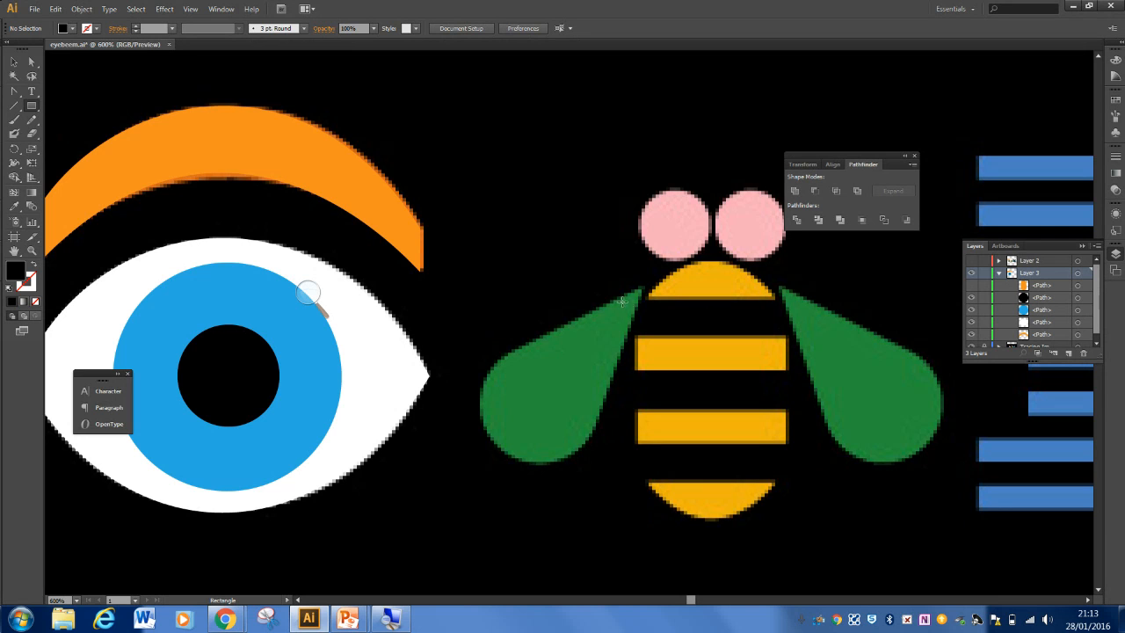
drag(620, 297, 802, 335)
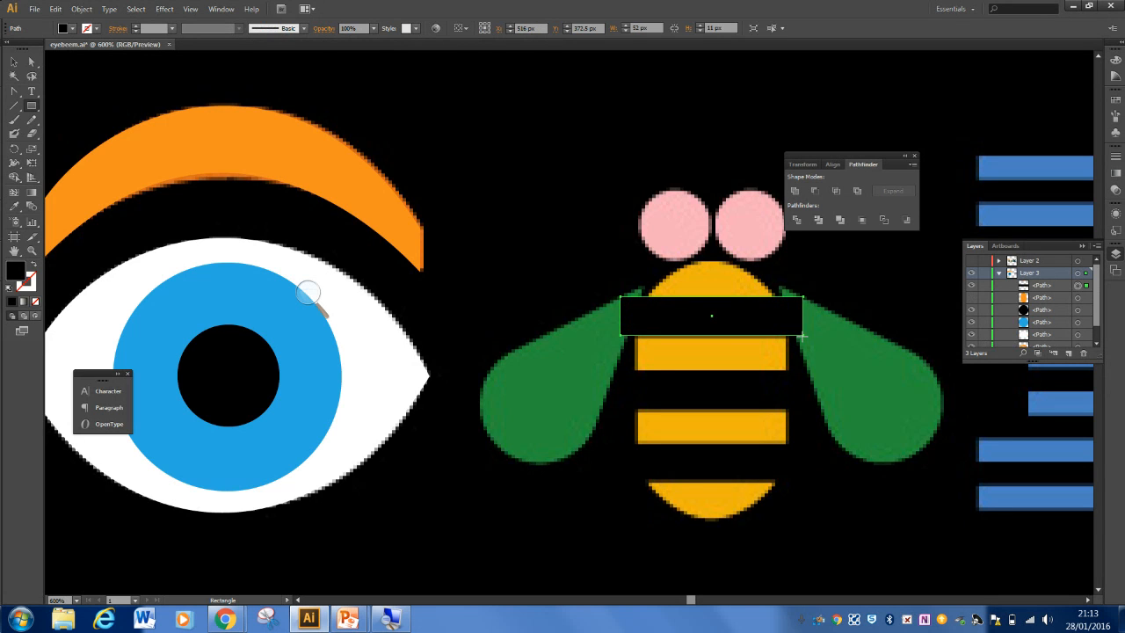
Step: Duplicate the black rectangle onto the bee's middle and lowest black stripes
click(14, 61)
drag(683, 312, 675, 439)
drag(678, 455, 683, 458)
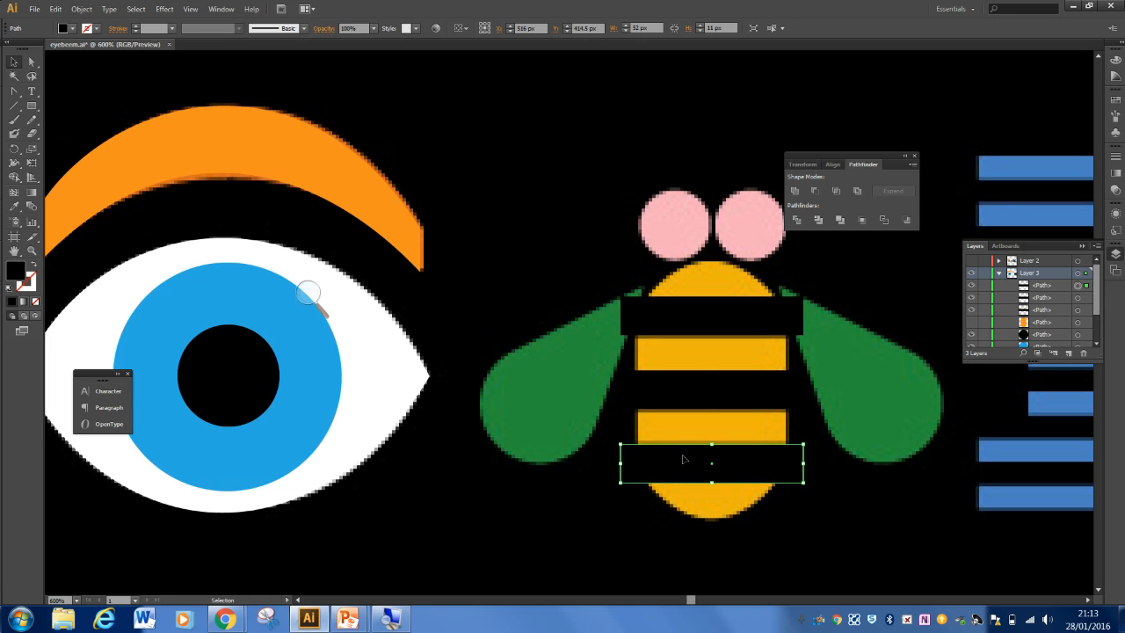
Step: Select the three black rectangles, show the orange body path again beneath them, and clear the selection
shift+click(713, 395)
shift+click(730, 326)
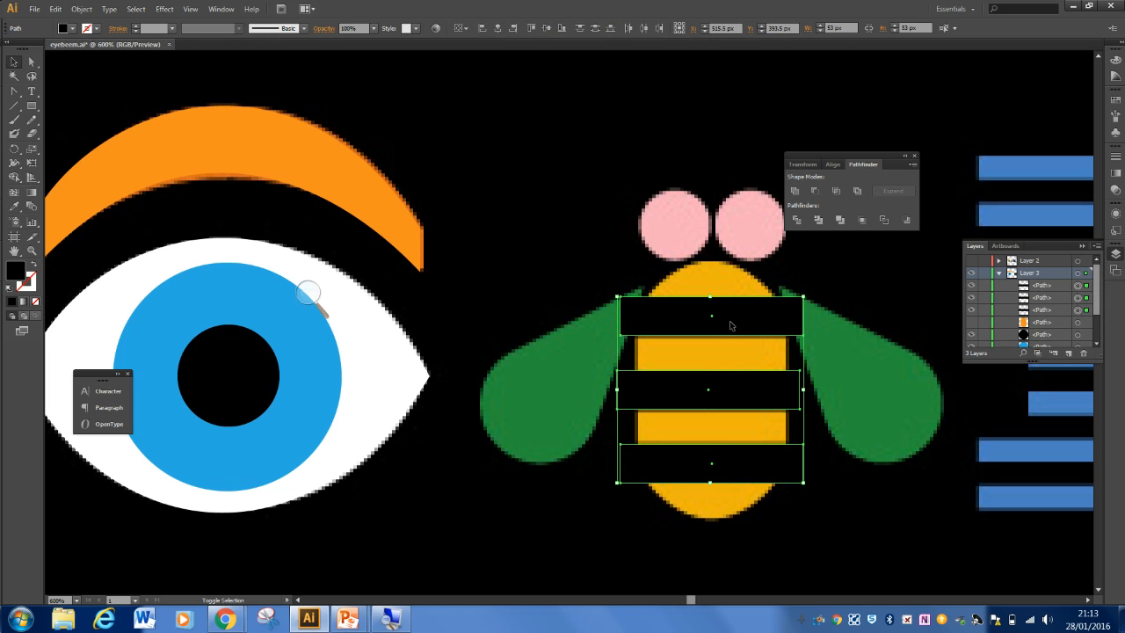
click(970, 324)
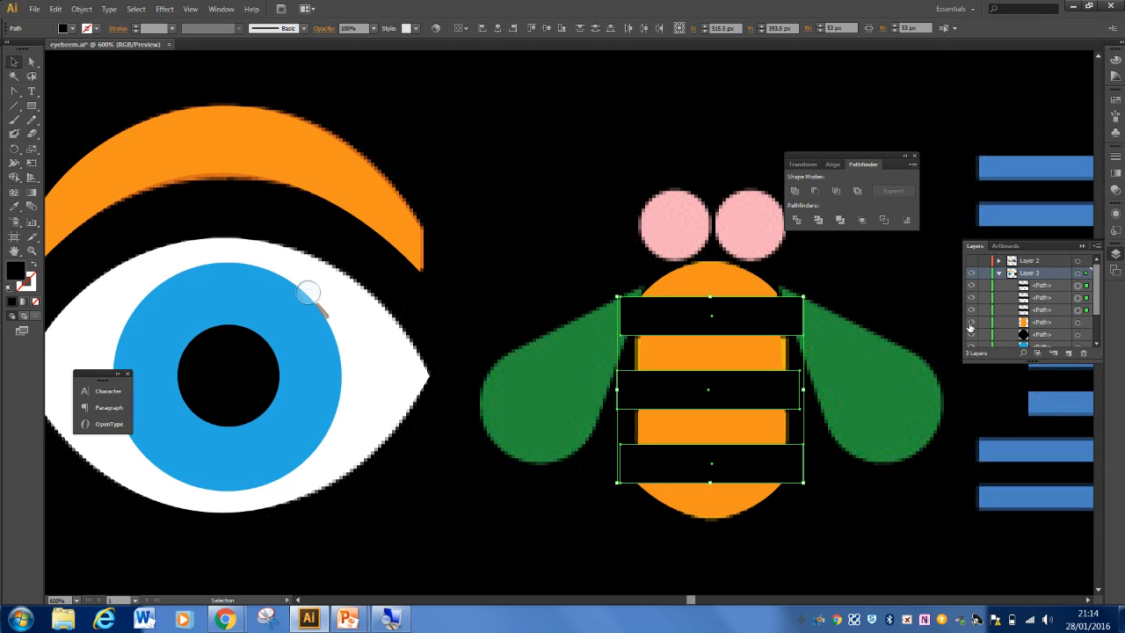
click(805, 274)
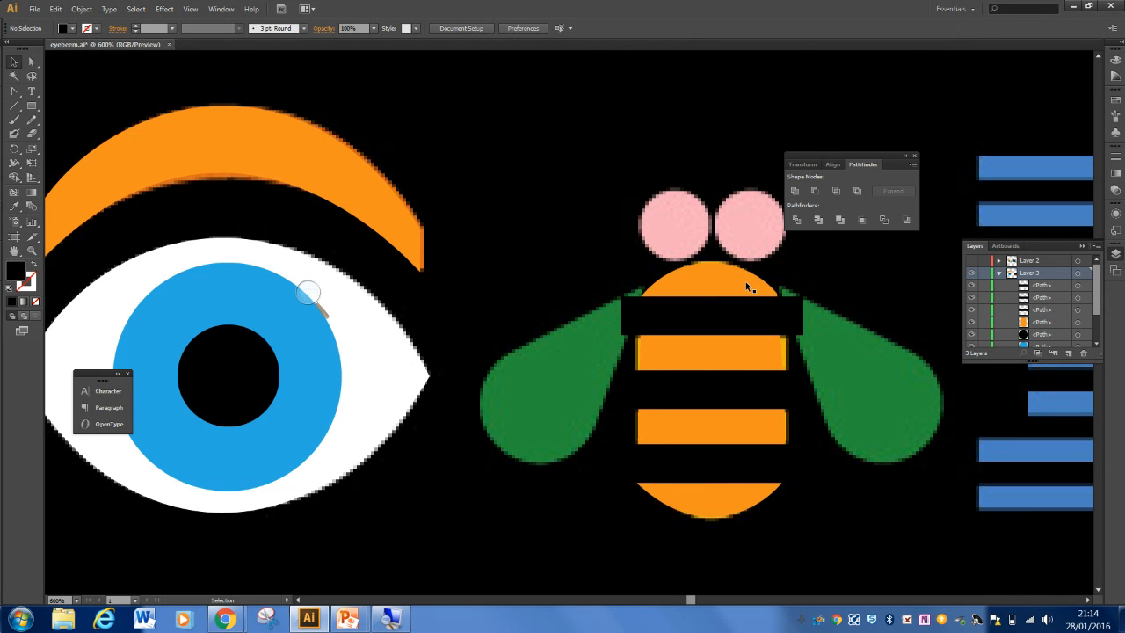
Step: Select the bee's orange body together with the three black rectangles and group them
click(745, 281)
shift+click(737, 307)
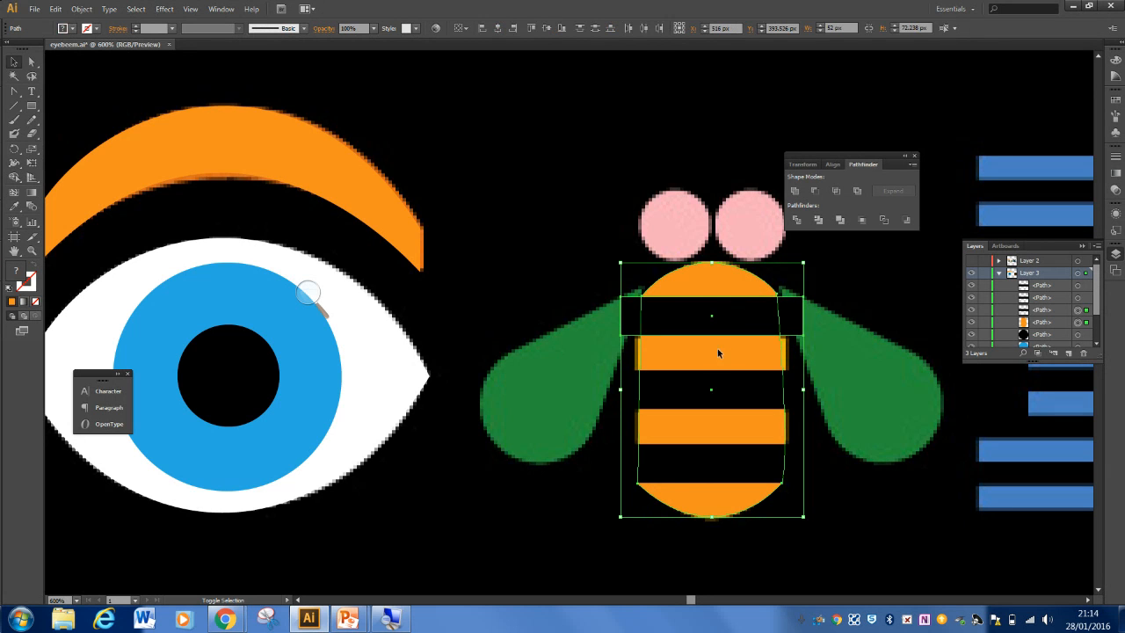
shift+click(709, 390)
shift+click(694, 445)
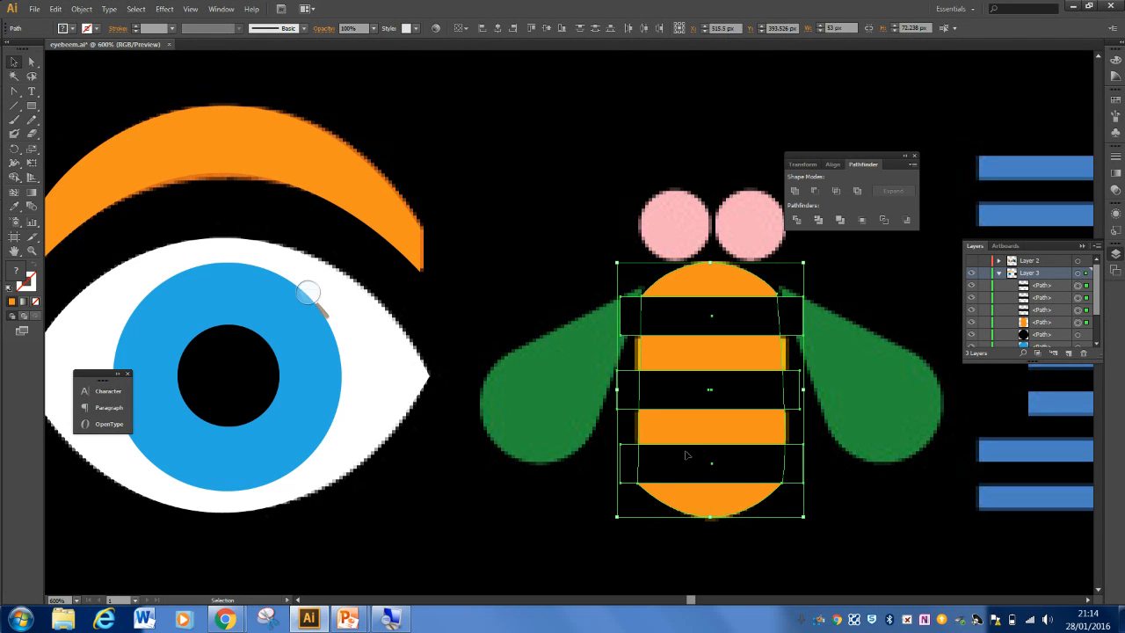
right_click(687, 454)
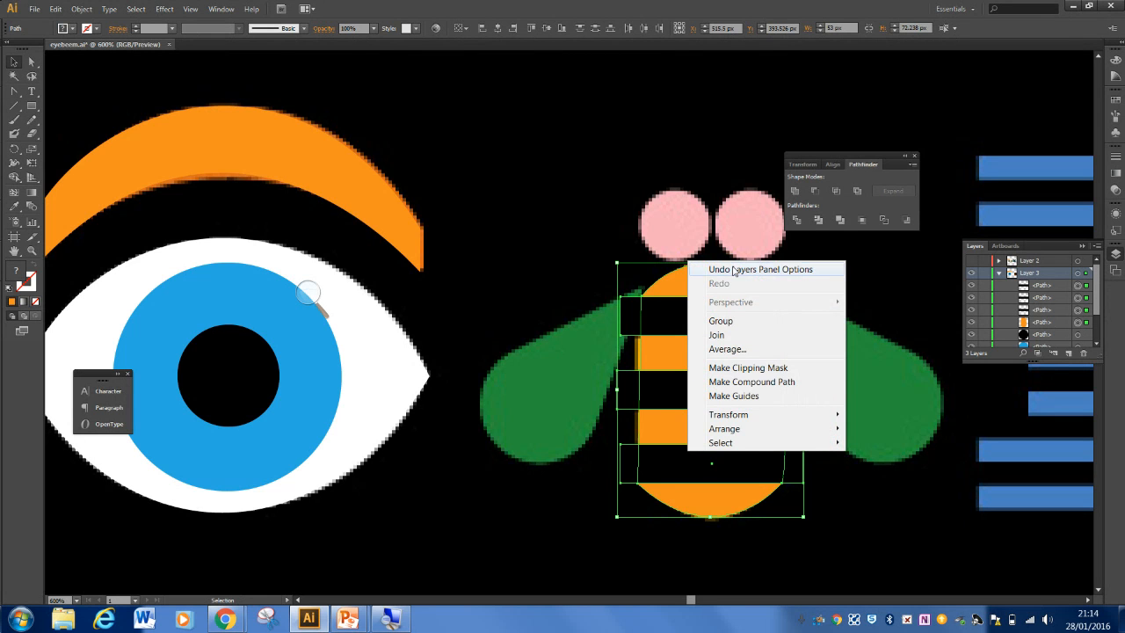
click(718, 320)
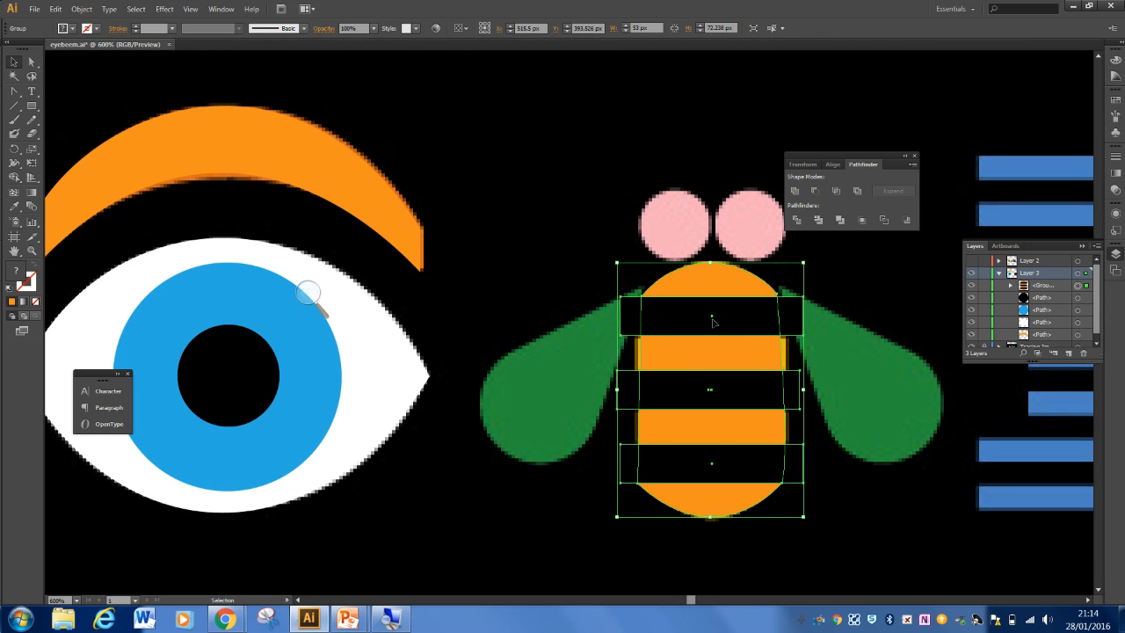
Step: Divide the bee's grouped body shapes with Pathfinder, then isolate the group and check its separate pieces
click(797, 220)
double_click(739, 288)
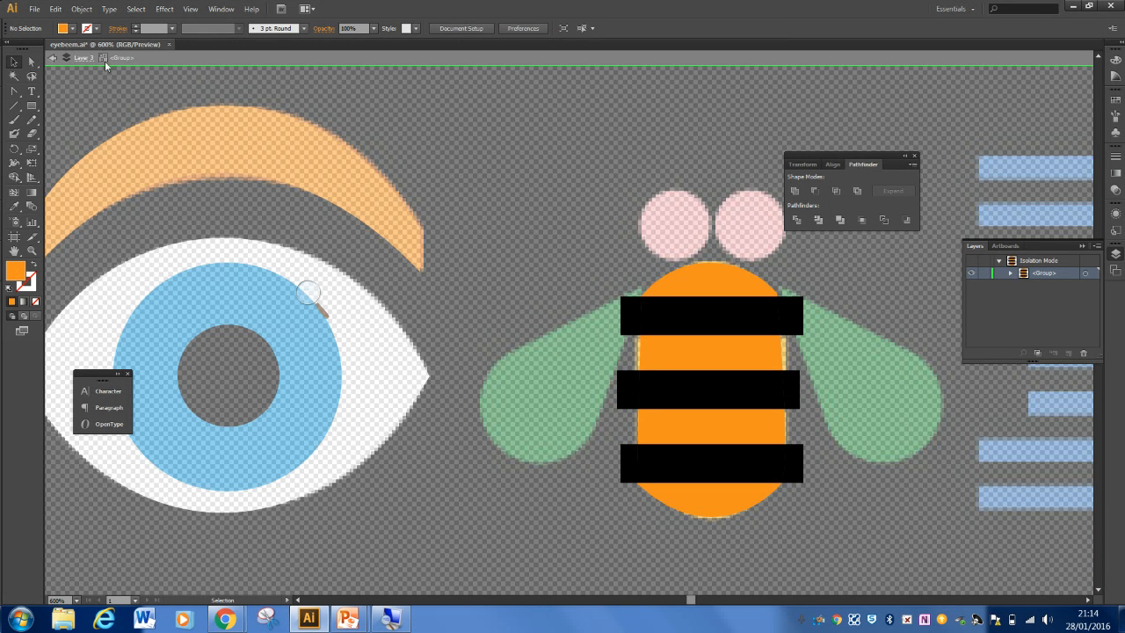
click(675, 328)
click(675, 346)
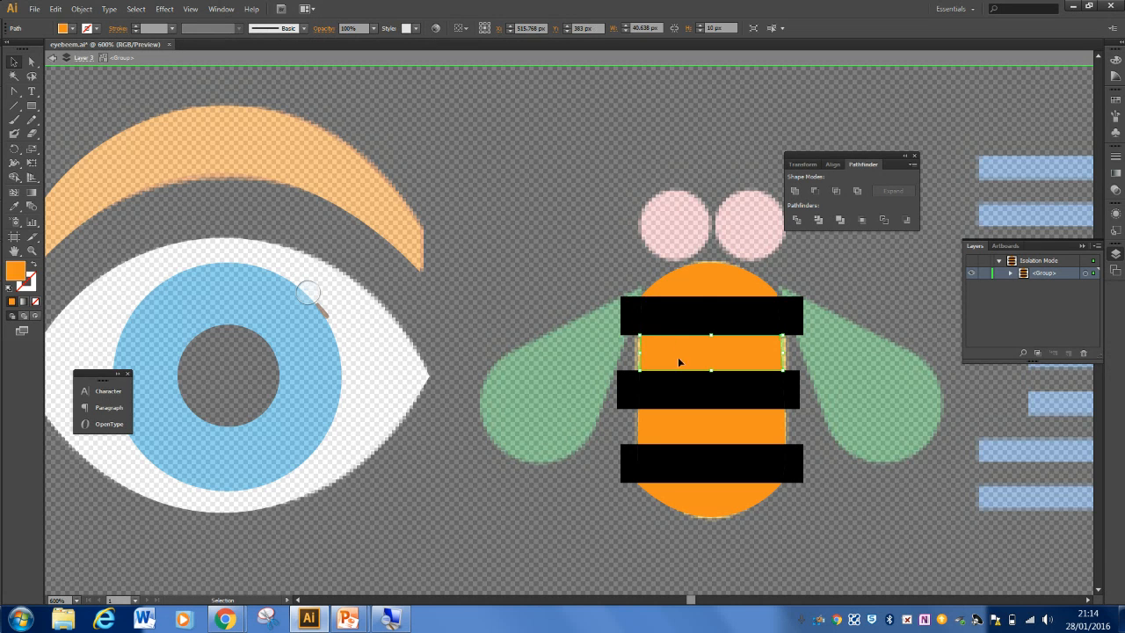
click(681, 380)
click(676, 463)
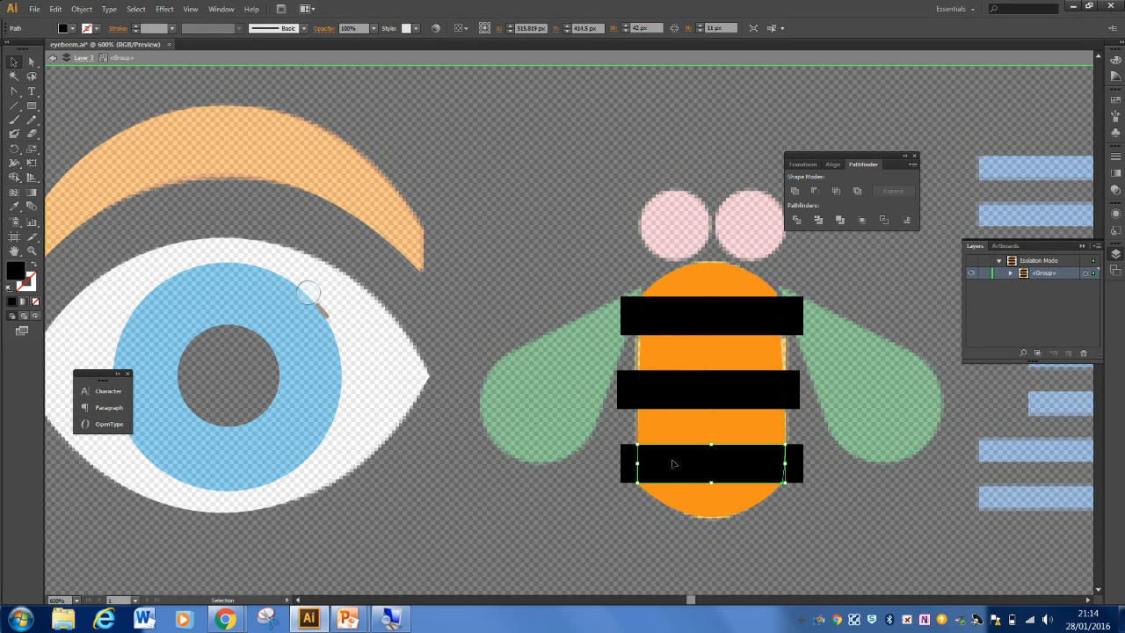
Step: Delete the black ends that overhang both sides of the body on the uppermost and middle stripes
click(635, 318)
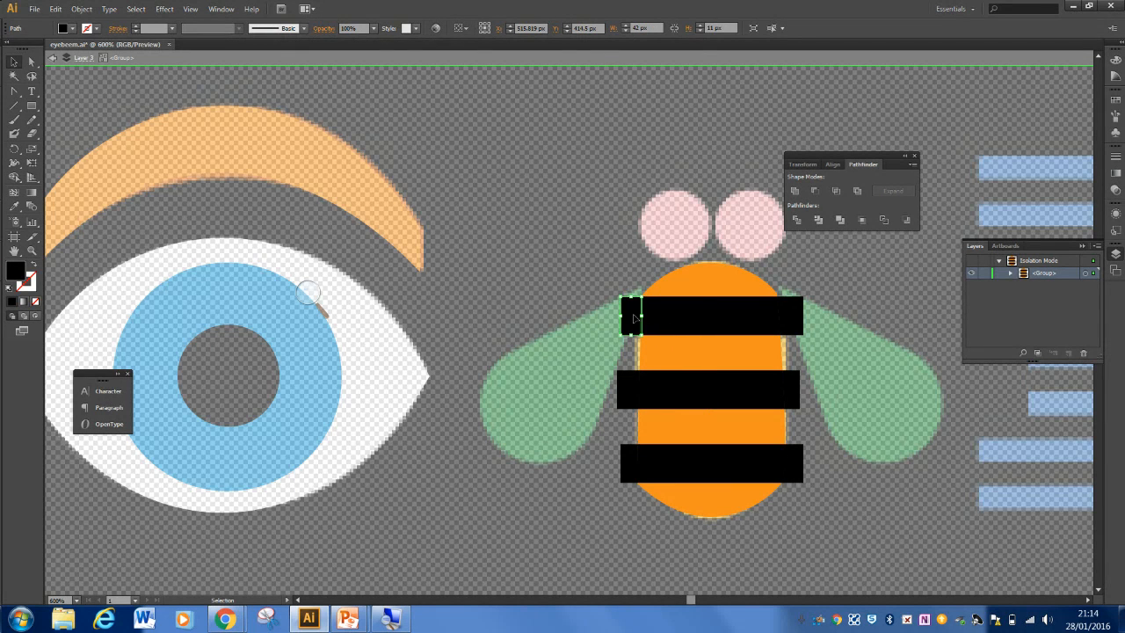
key(Delete)
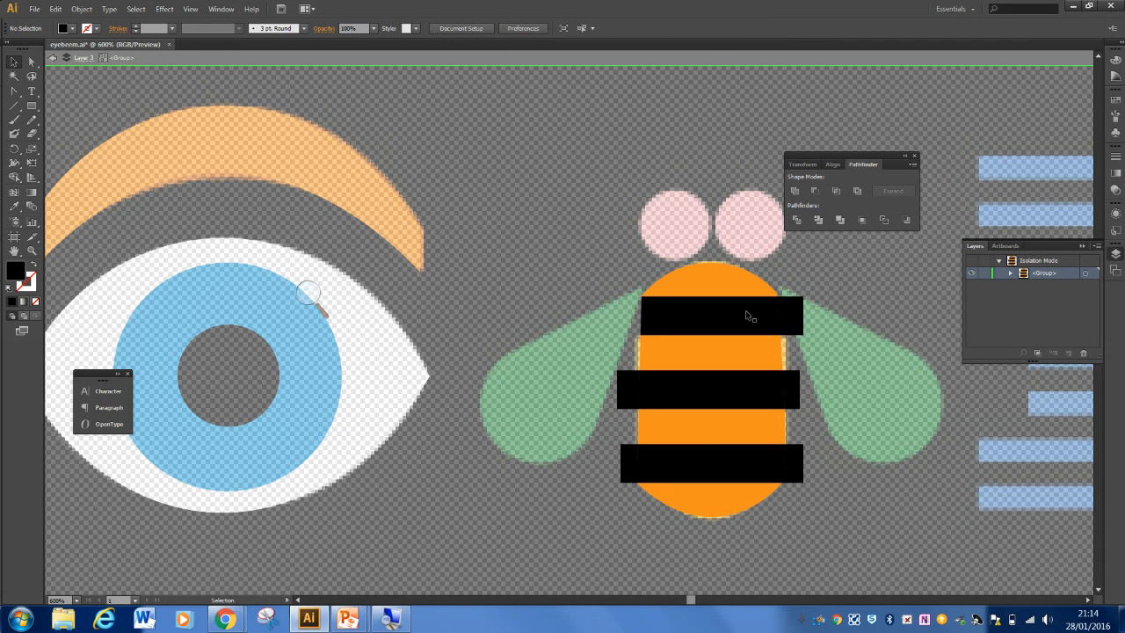
click(791, 317)
key(Delete)
click(786, 379)
key(Delete)
click(629, 387)
key(Delete)
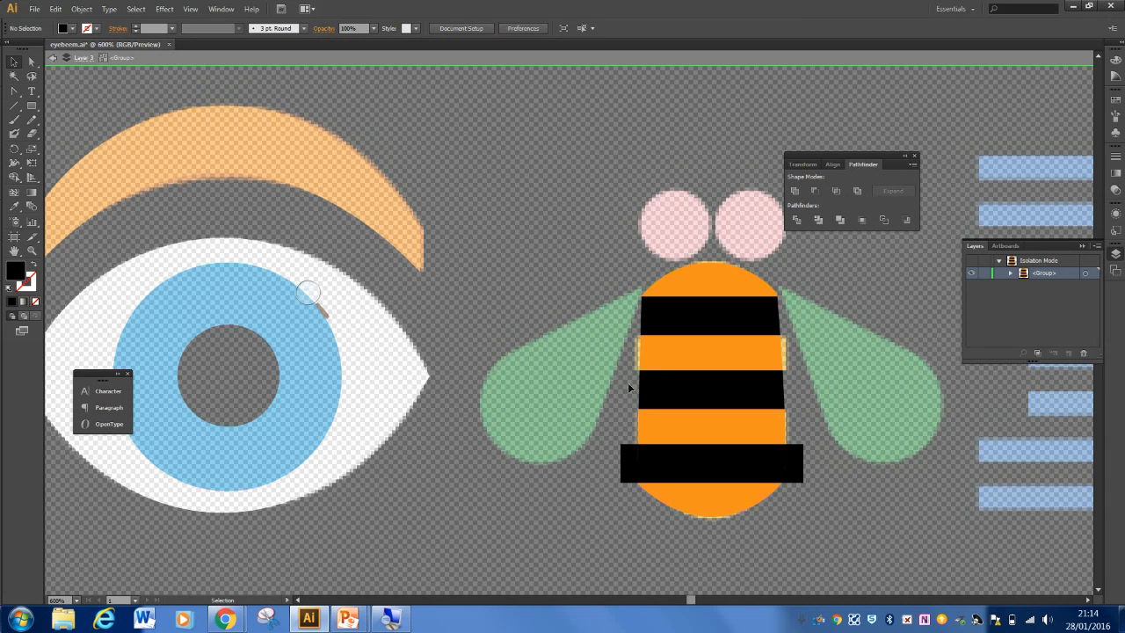
Step: Delete both overhanging ends of the lowest black stripe and exit the group's isolation mode
click(632, 462)
key(Delete)
click(796, 472)
key(Delete)
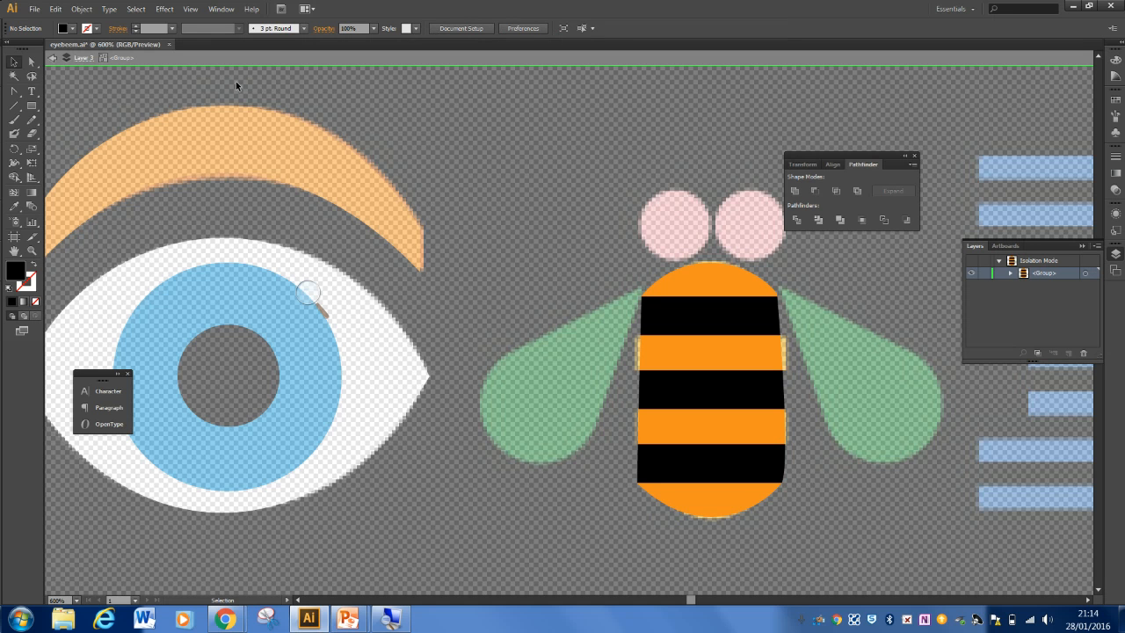
click(71, 59)
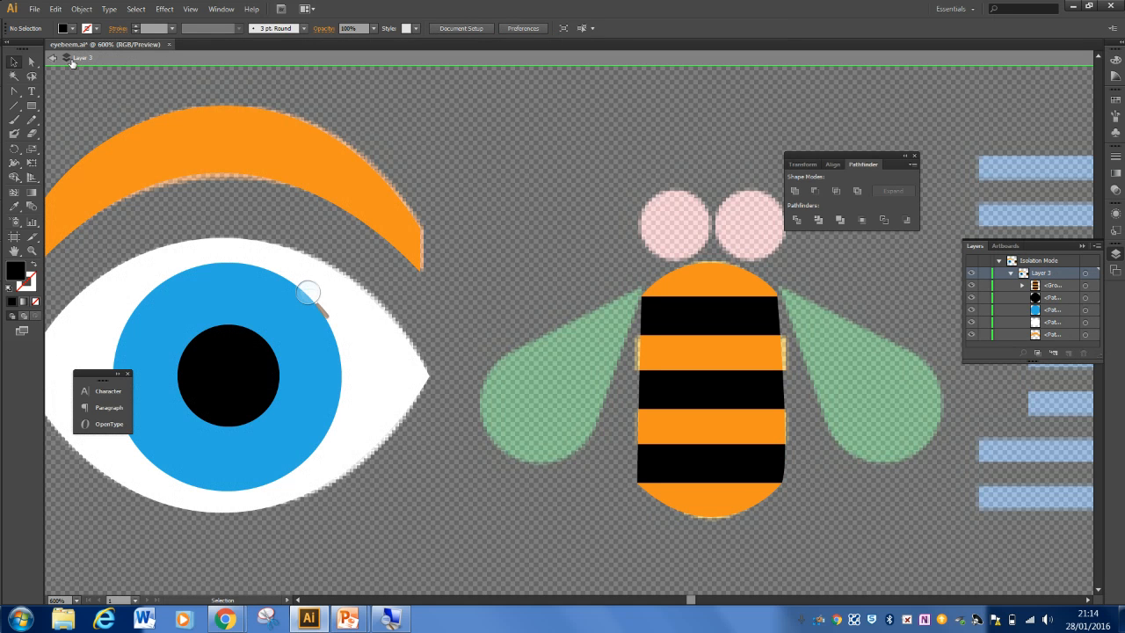
click(51, 62)
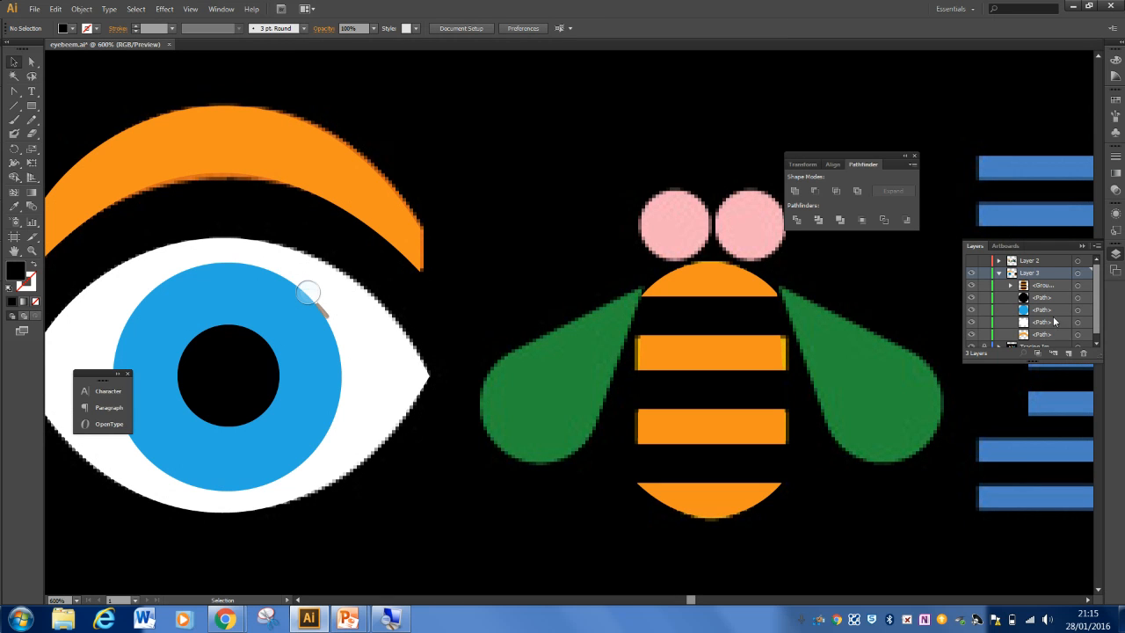
Step: Hide the tracing image layer to examine the redrawn eye and bee body at 300% zoom, and show the layer again
scroll(1088, 318, down, 1)
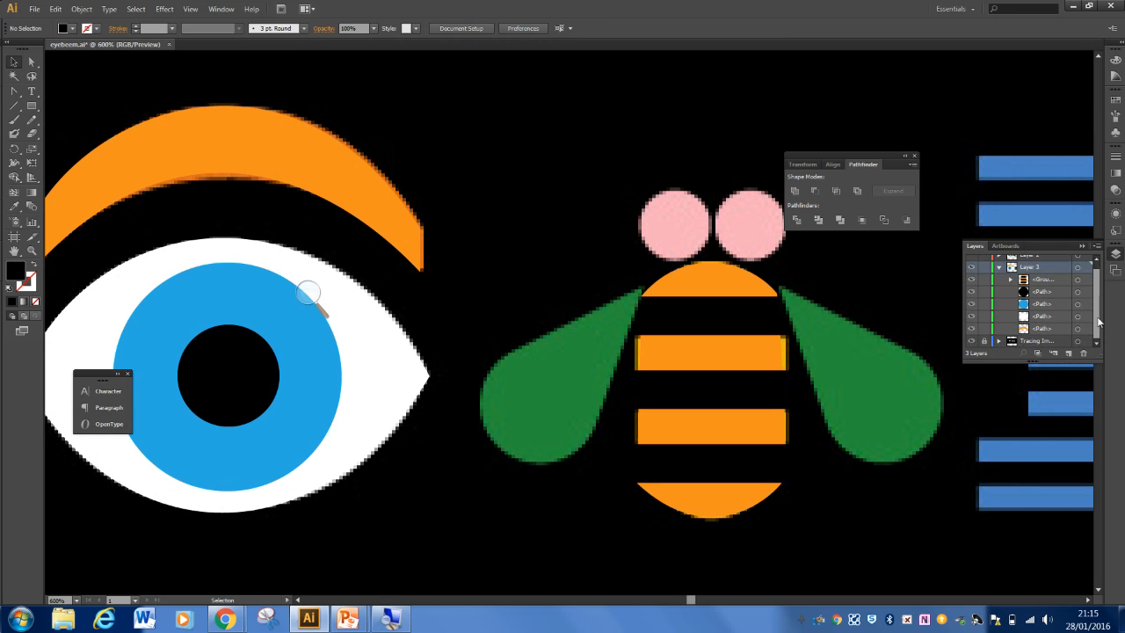
click(971, 342)
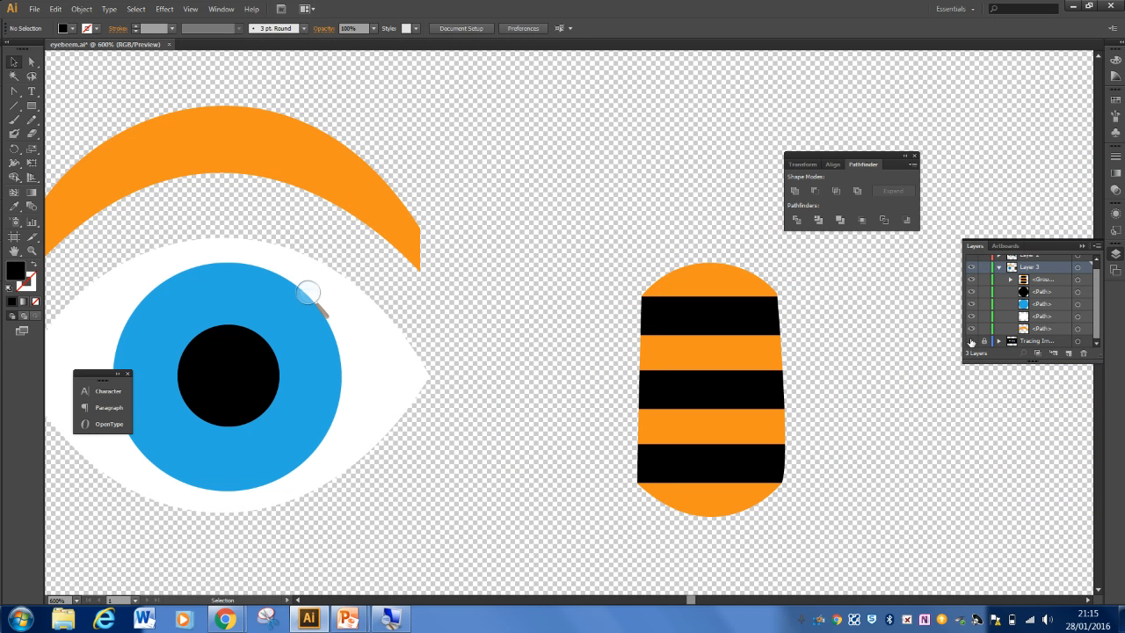
key(ctrl+minus)
key(ctrl+minus)
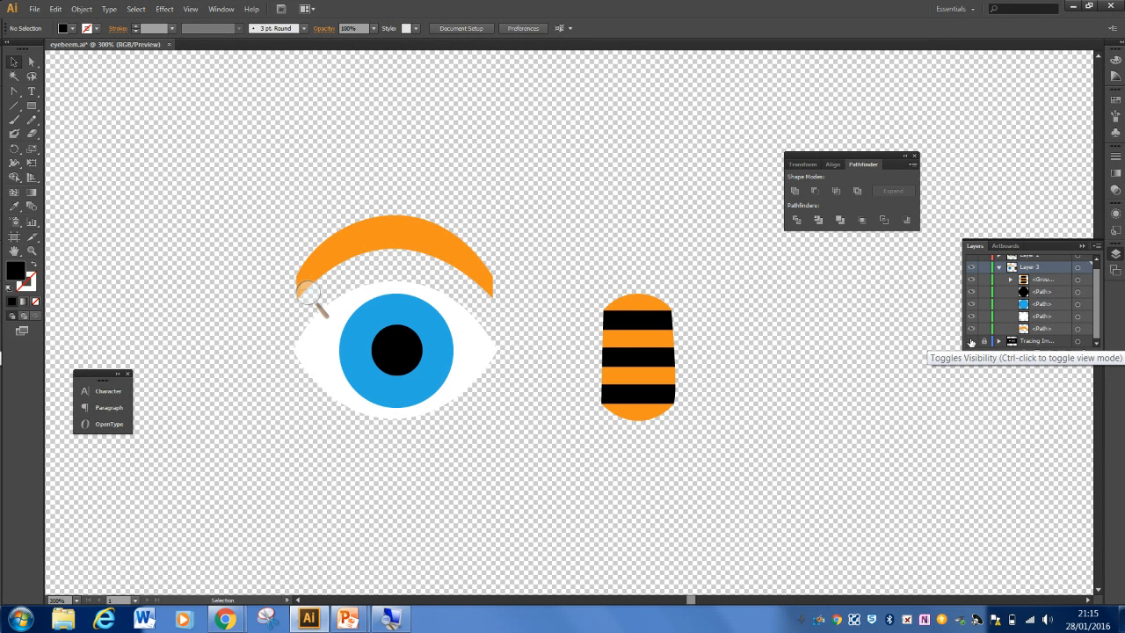
click(971, 341)
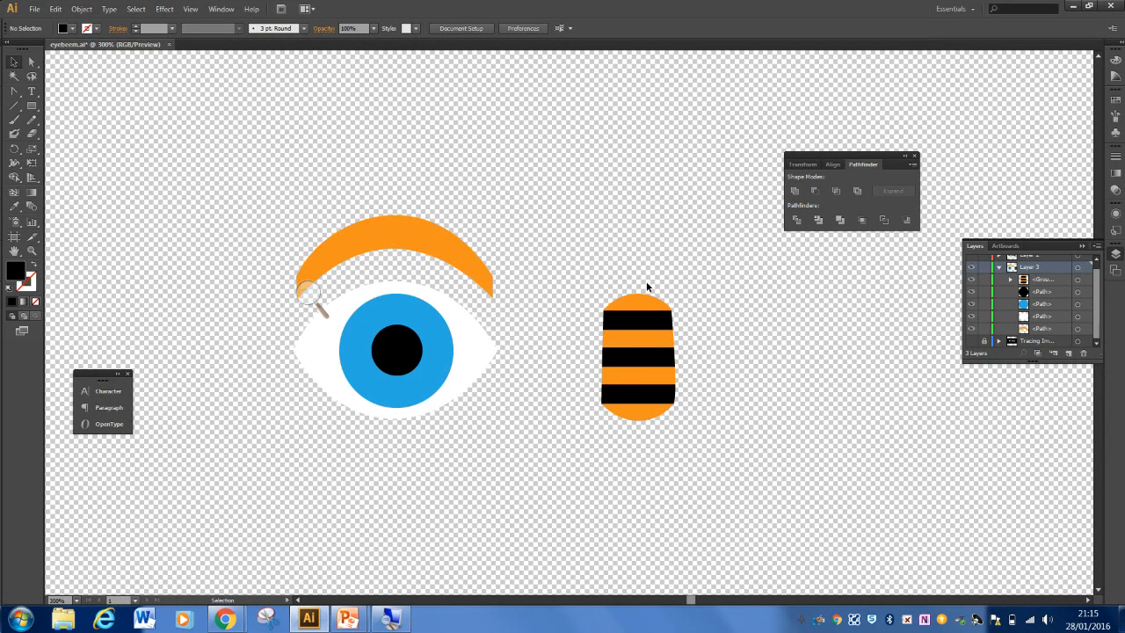
click(971, 341)
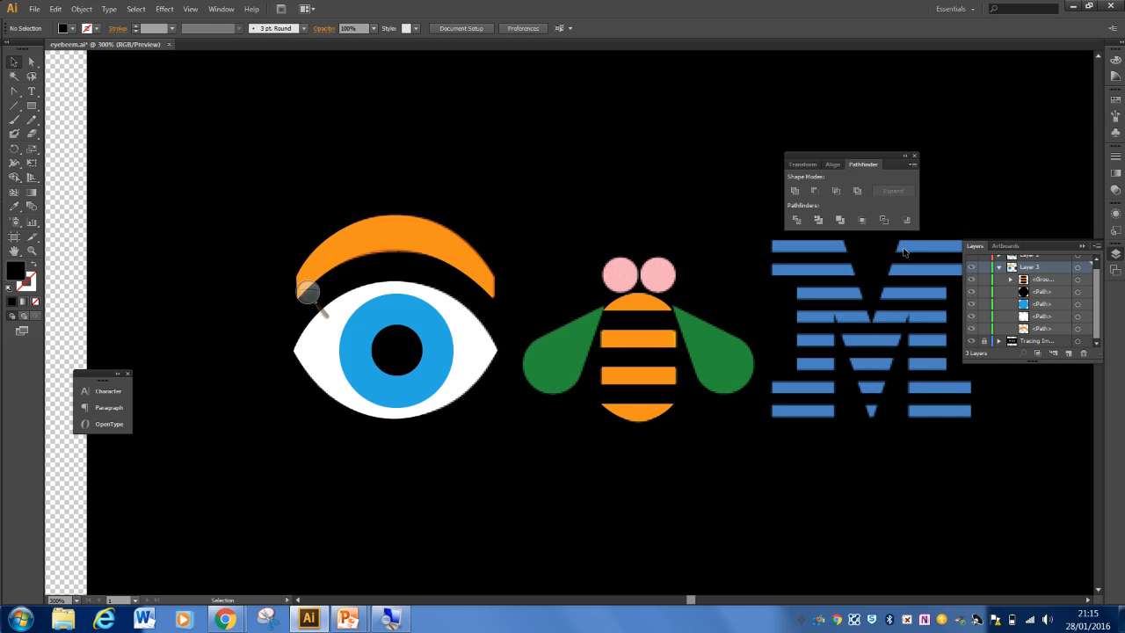
mouse_move(219, 620)
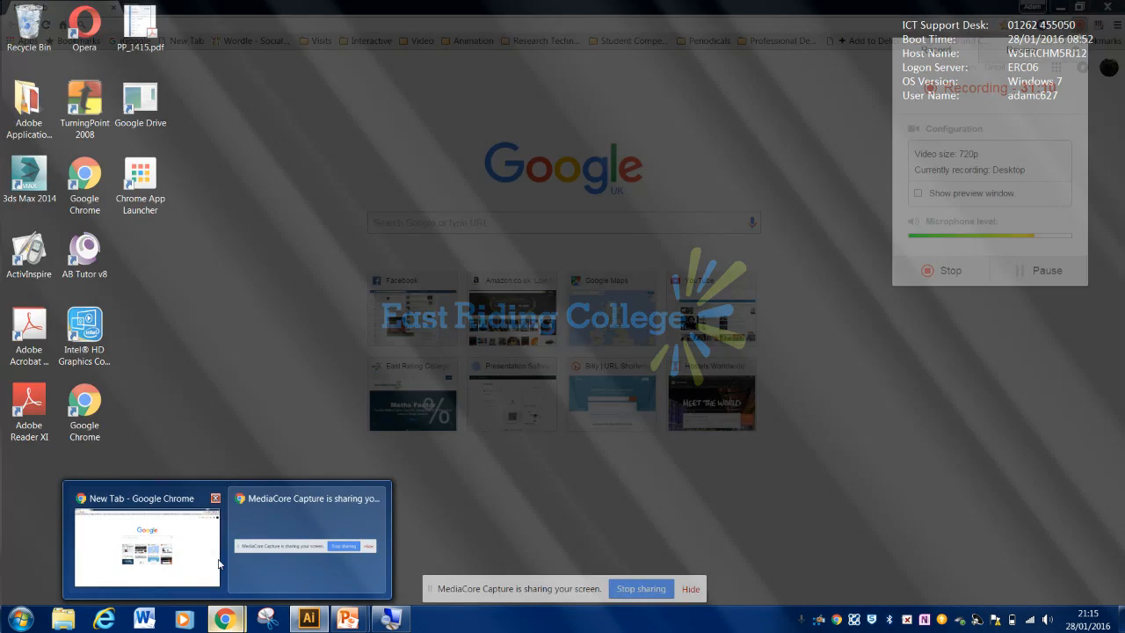
click(147, 545)
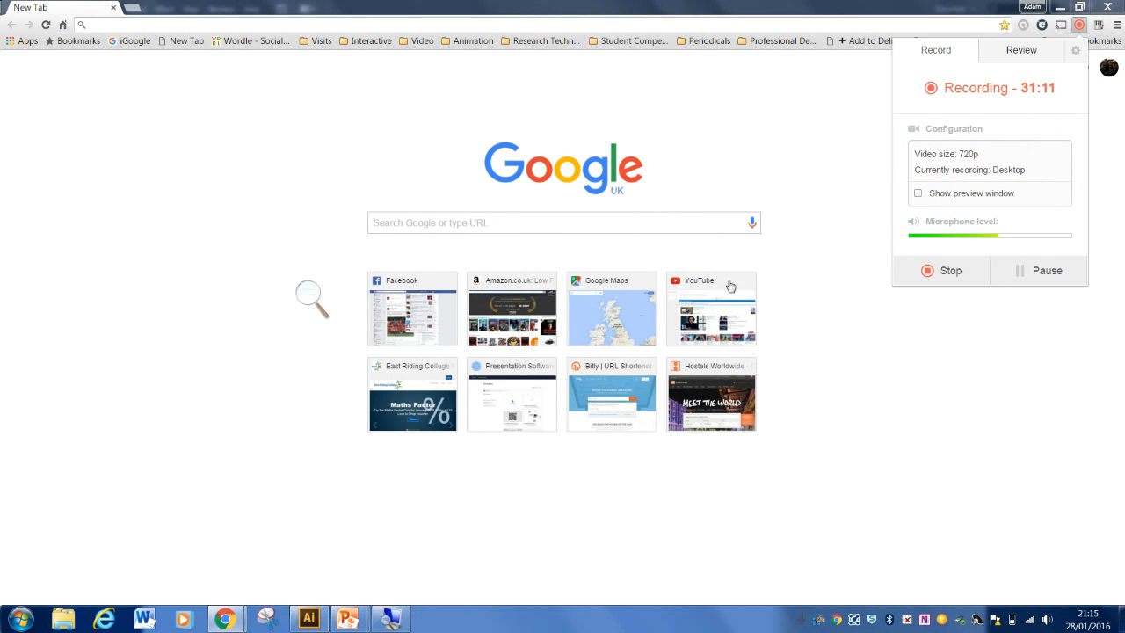